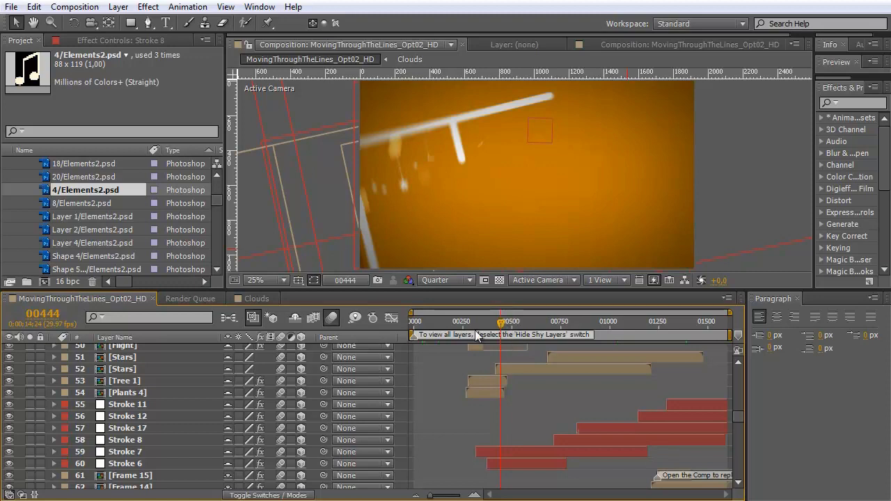
- Examine the Stroke 11, 12, 17, 8, 7 and 6 layers one by one in the MovingThroughTheLines_Opt02_HD composition
left_click(132, 405)
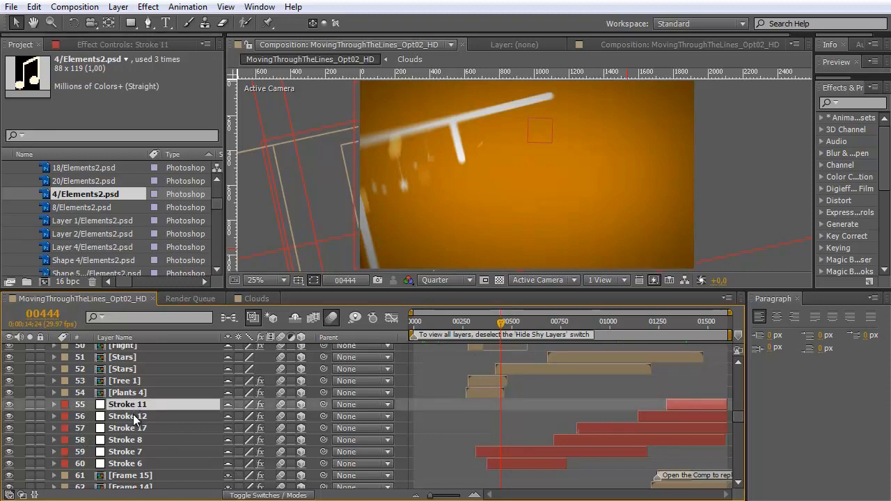
left_click(134, 416)
left_click(138, 428)
left_click(136, 442)
left_click(135, 451)
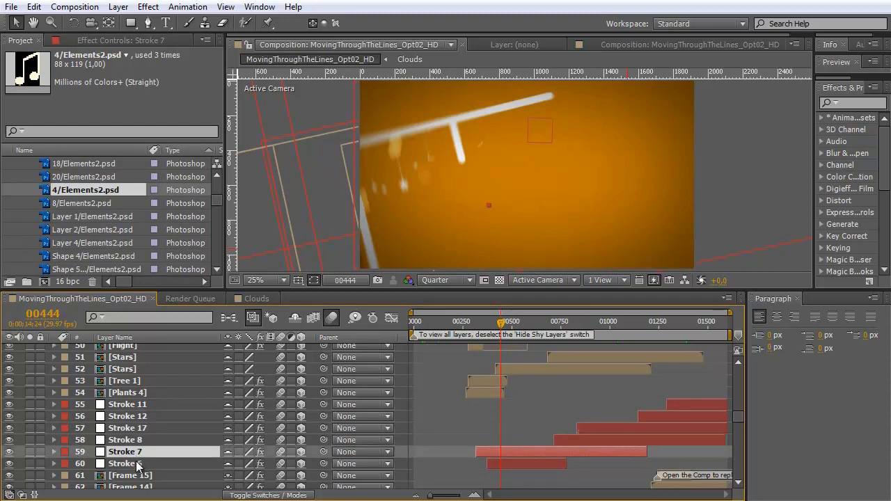
left_click(137, 463)
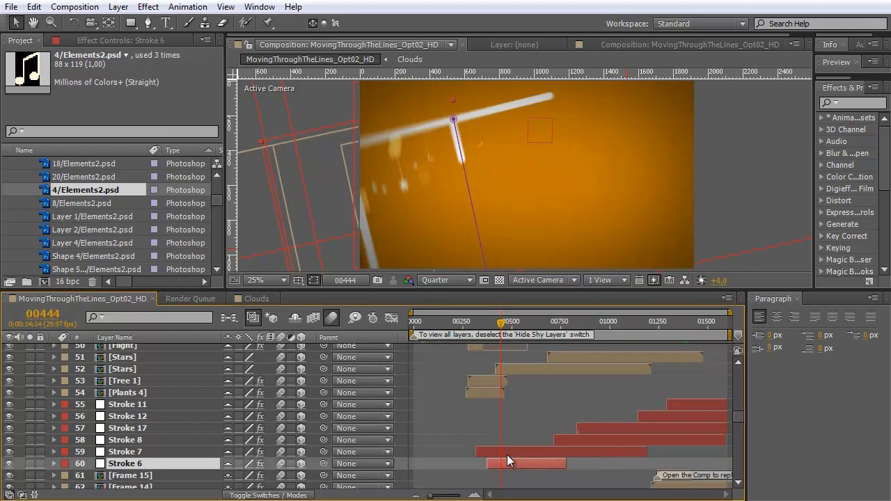
key("space")
left_click_drag(547, 209, 536, 181)
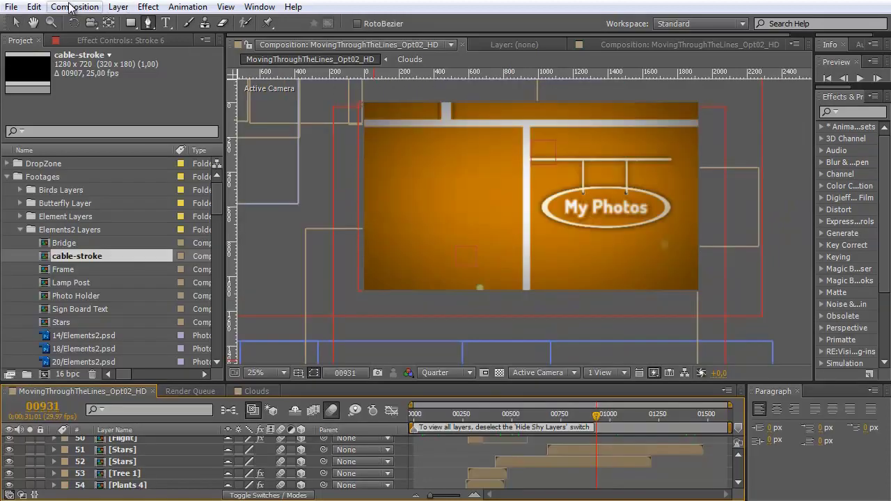
- Create a new 1280 x 720 composition at 25 fps named cable stroke
left_click(70, 8)
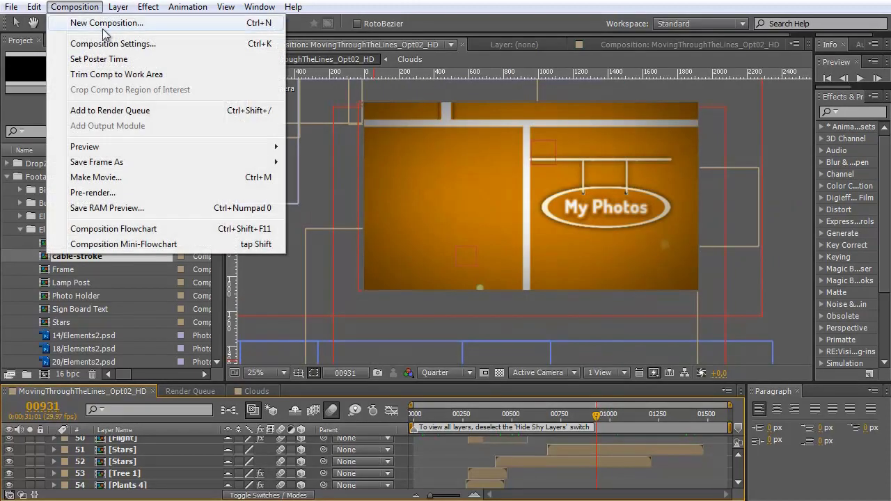
left_click(105, 20)
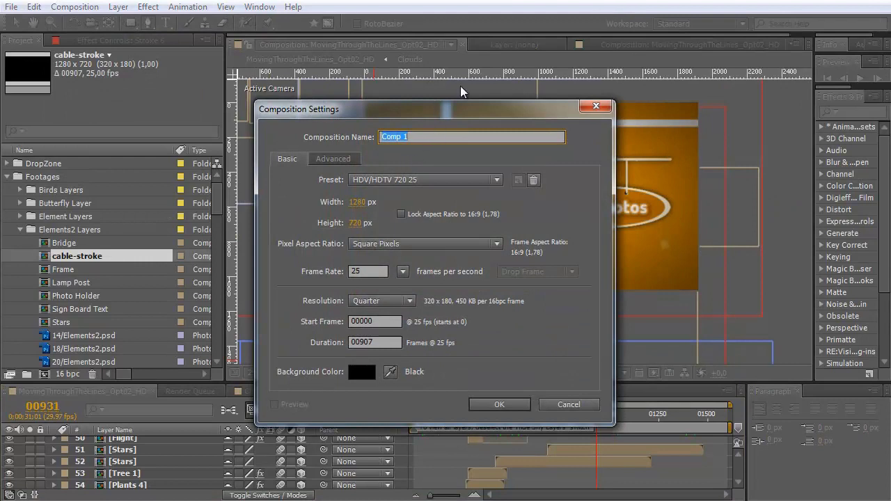
type("cable stroke")
key("Return")
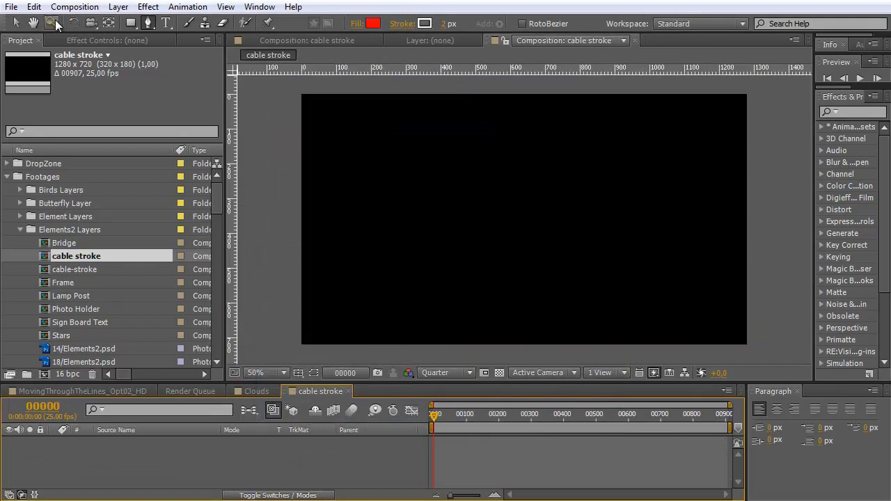
- Add a white 1280 x 720 solid layer to the cable stroke composition
left_click(118, 6)
mouse_move(150, 24)
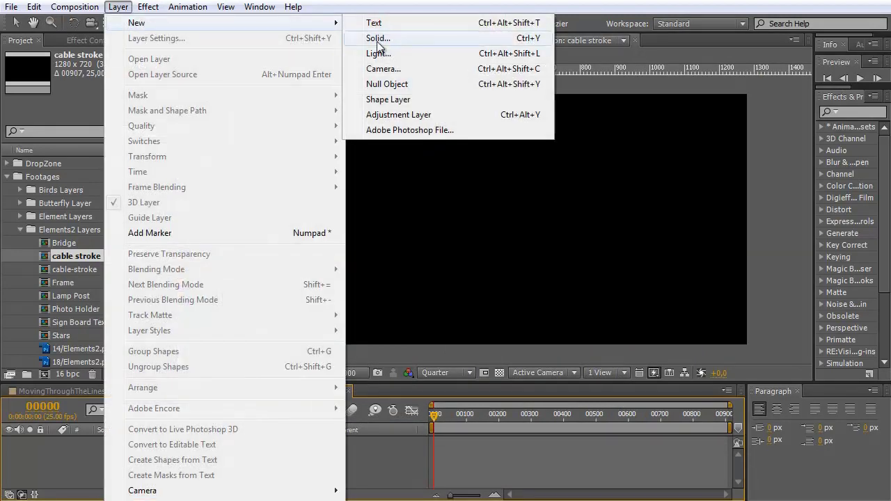
left_click(391, 41)
left_click(501, 360)
left_click(682, 376)
left_click_drag(684, 378, 603, 323)
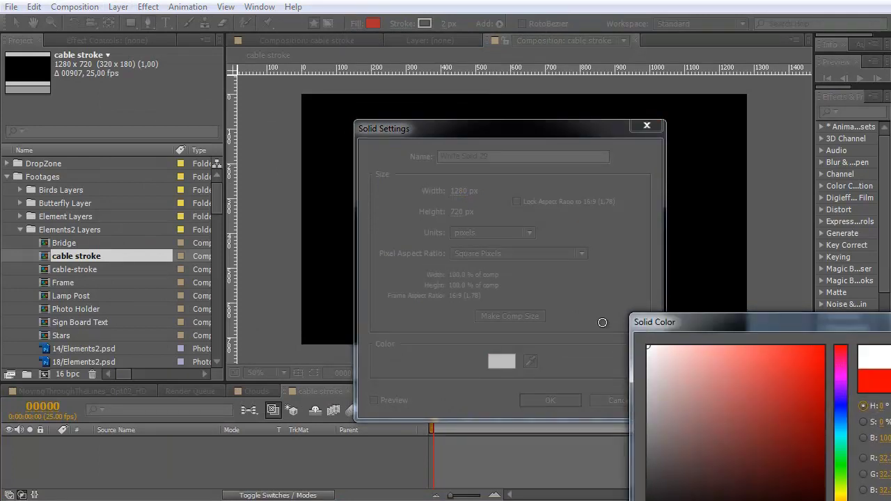
key("Return")
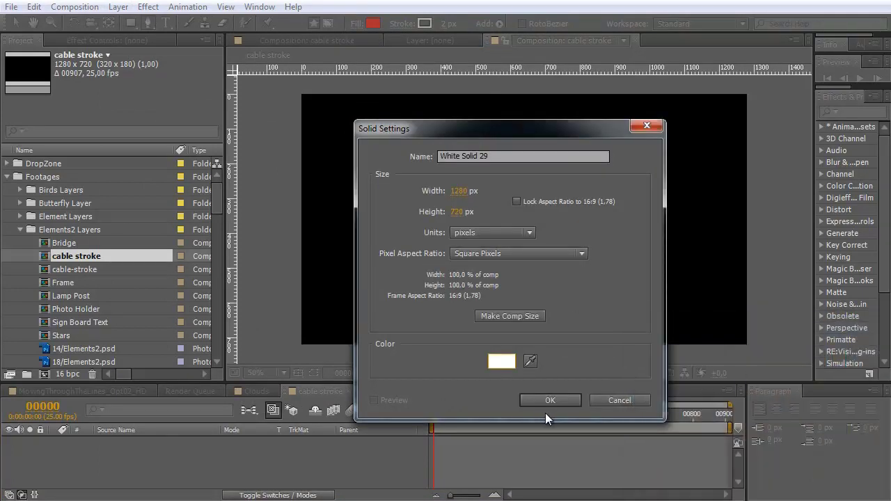
left_click(551, 403)
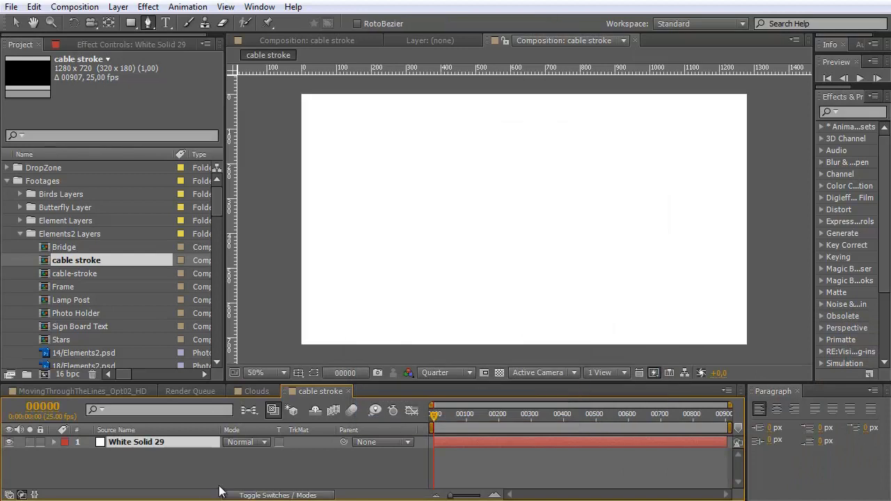
- Rename the white solid layer bg
left_click(148, 444)
left_click(173, 482)
left_click(138, 439)
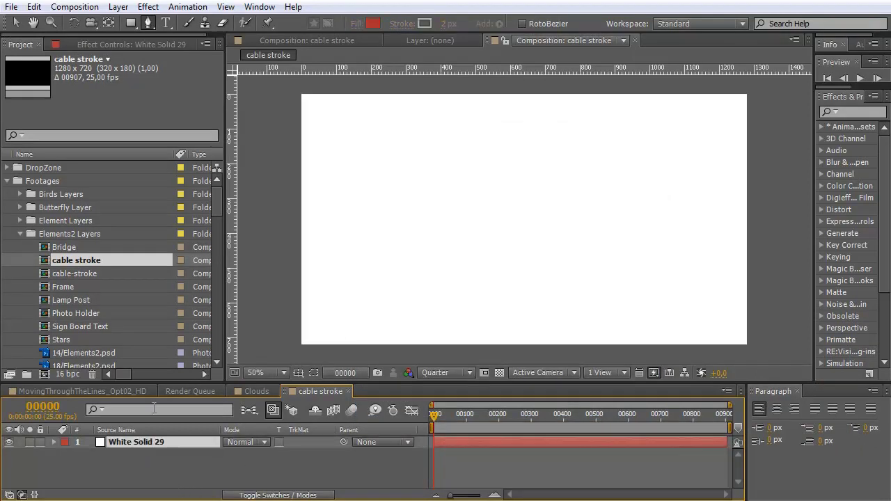
key("Return")
type("bg")
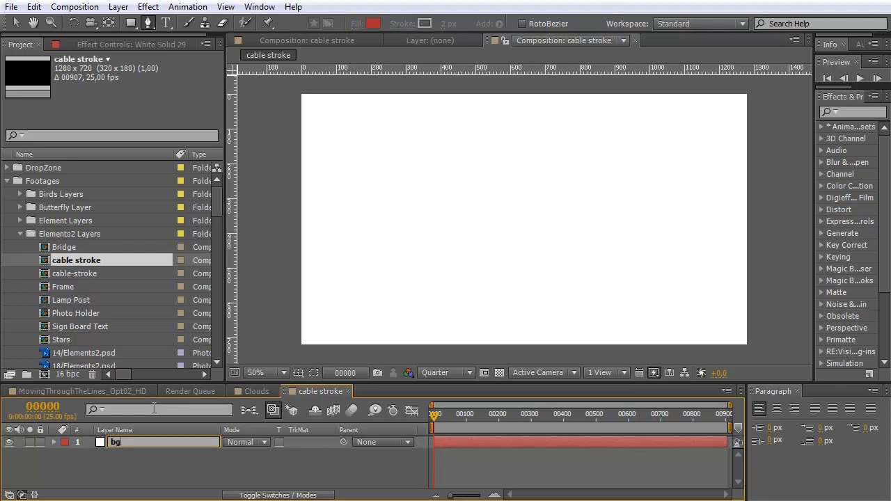
left_click(108, 476)
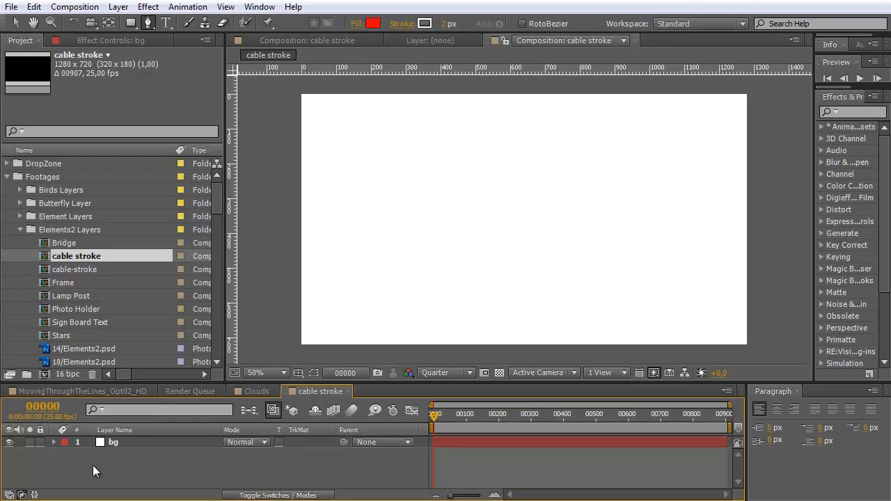
- Set up a second 1280 x 720 solid with a cyan color and the name cable
key("ctrl+y")
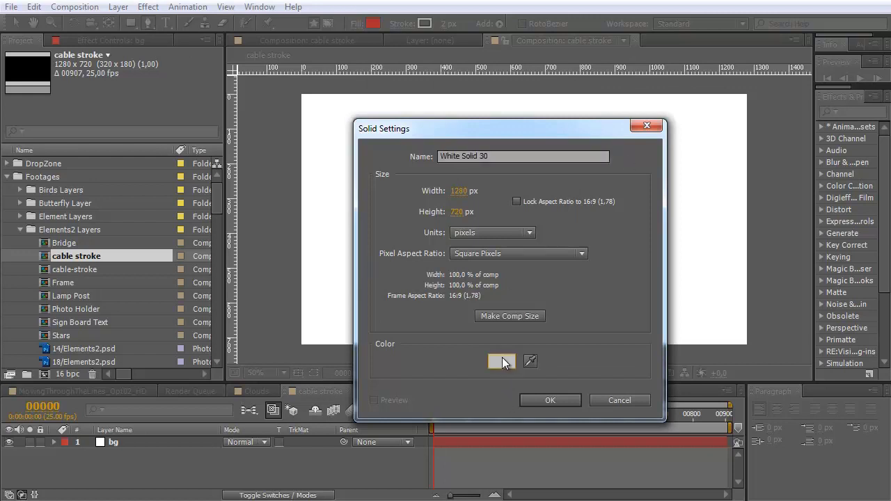
left_click(502, 359)
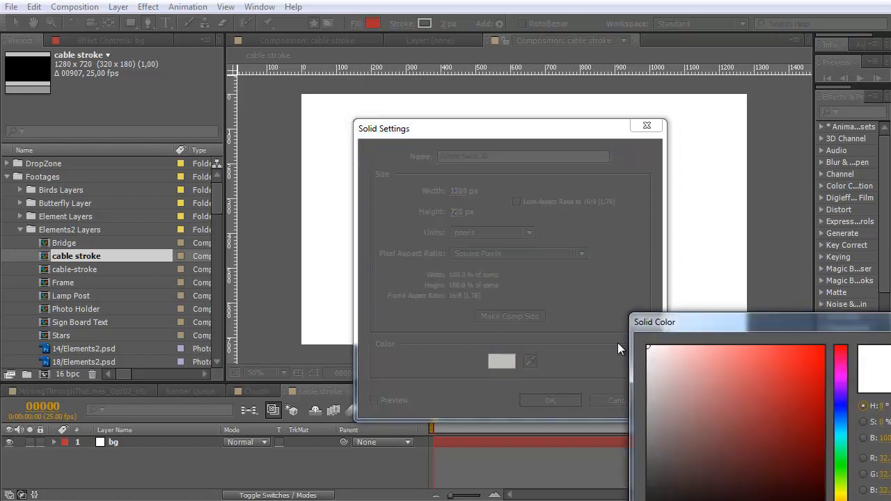
left_click(843, 436)
left_click_drag(786, 375, 856, 322)
key("Return")
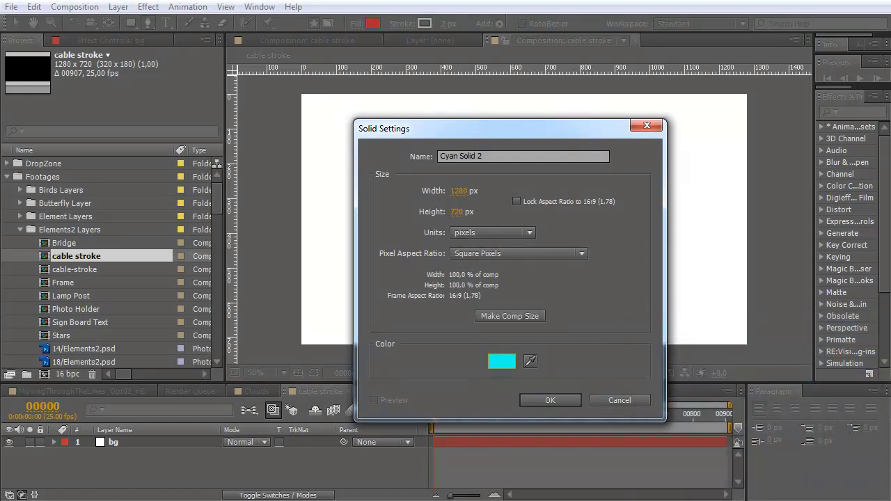
left_click_drag(495, 161, 379, 157)
type("c")
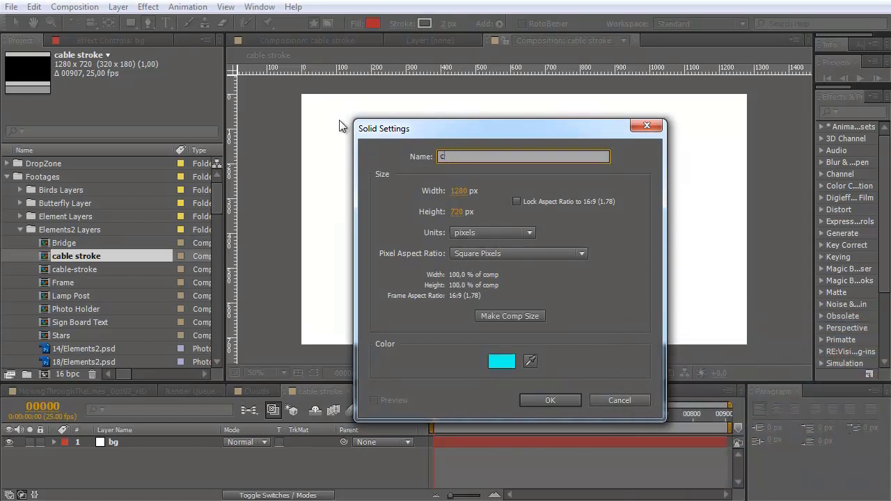
type("able")
- Change the new solid's color to black, complete its name as cable black and create it
left_click(512, 356)
left_click_drag(678, 387, 682, 500)
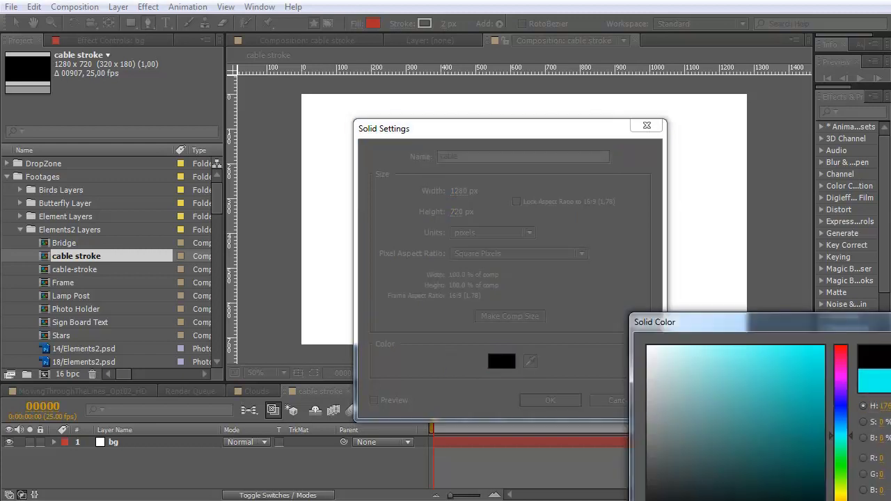
key("Return")
left_click(504, 157)
type("black")
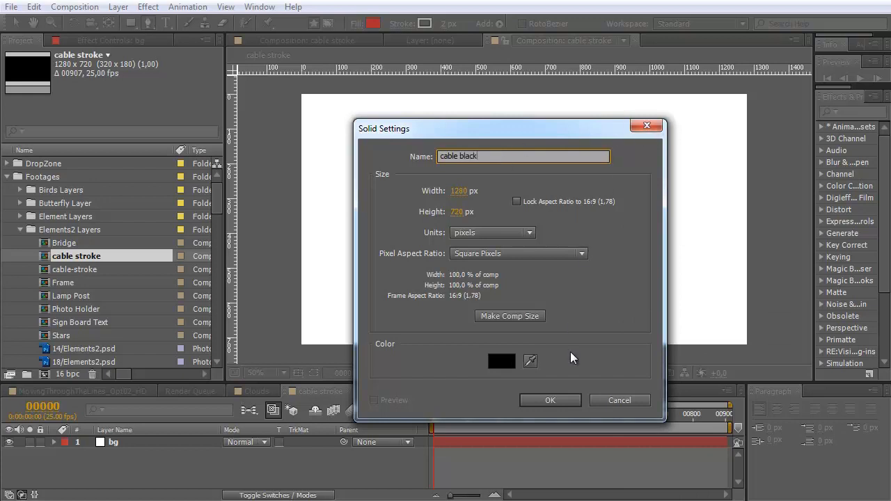
left_click(565, 399)
left_click(197, 483)
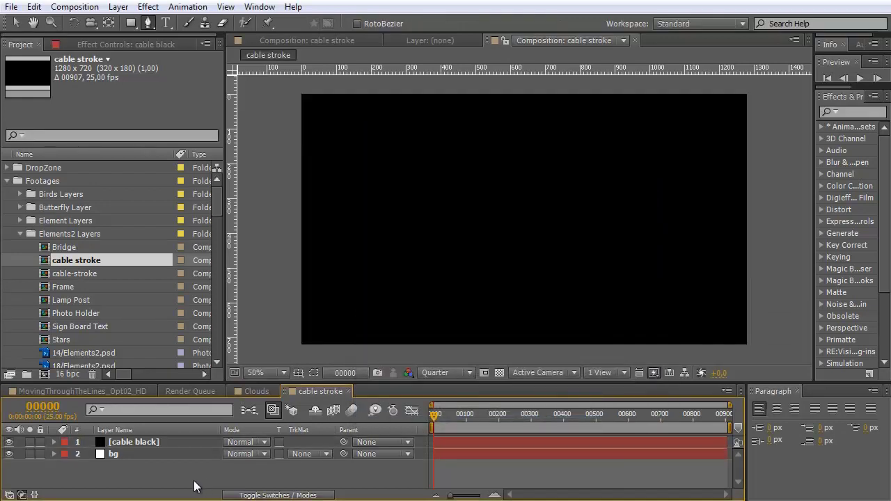
- Select the cable black layer above the bg layer
left_click(125, 444)
key("F2")
left_click(139, 444)
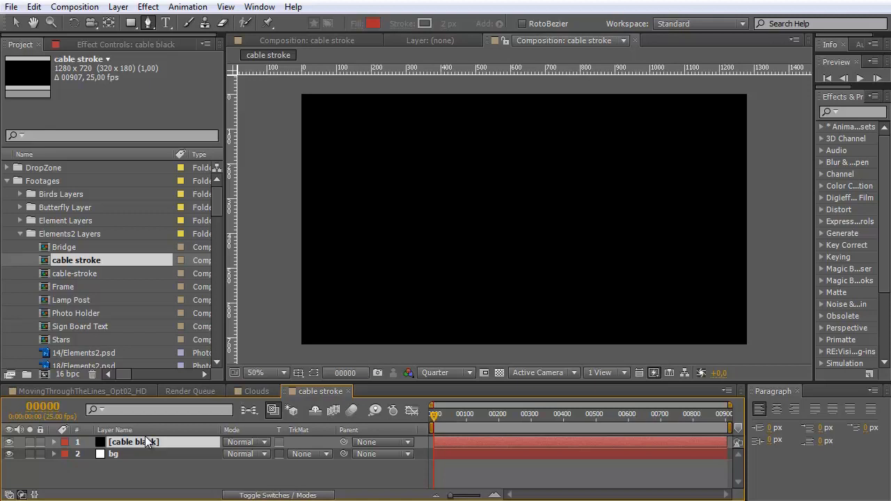
- Examine the stroke lines in the MovingThroughTheLines_Opt02_HD composition while moving back through frame 884 to frame 739
left_click(108, 394)
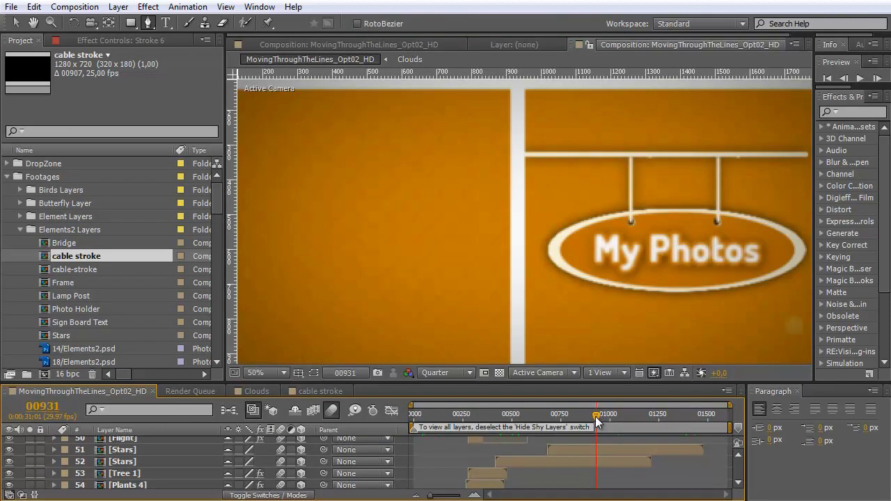
left_click_drag(595, 417, 586, 417)
scroll(313, 456, "down", 3)
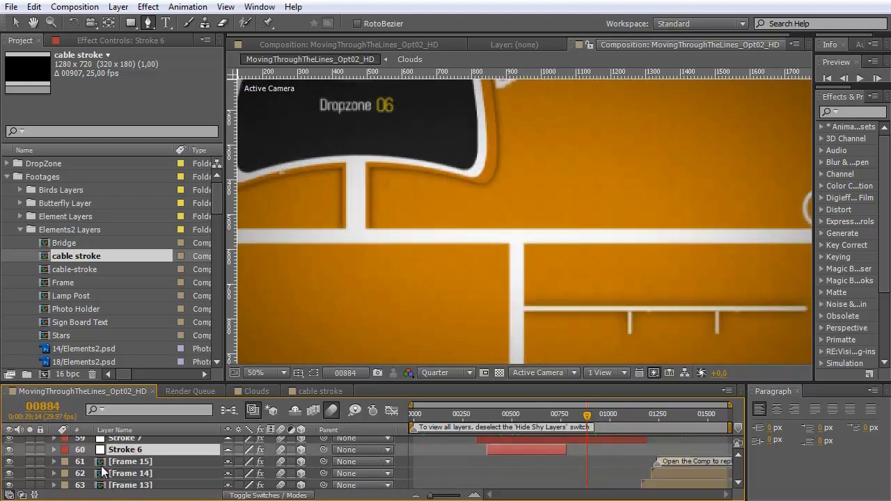
left_click(124, 440)
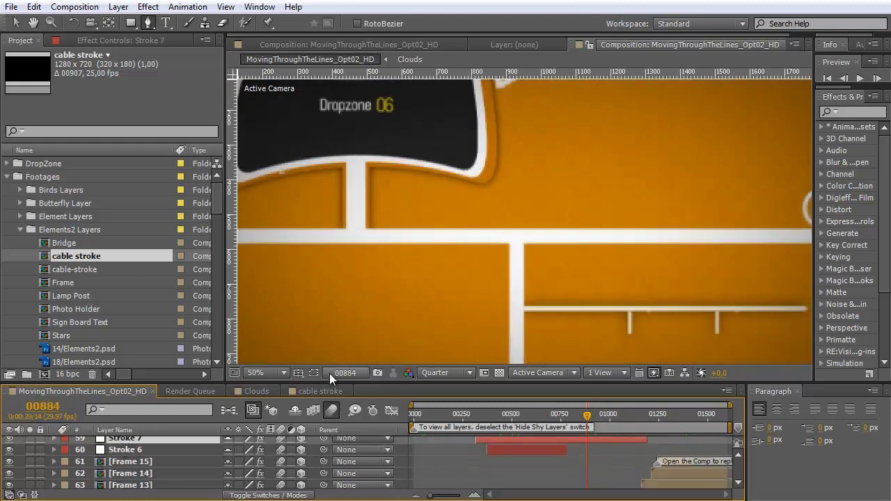
key("comma")
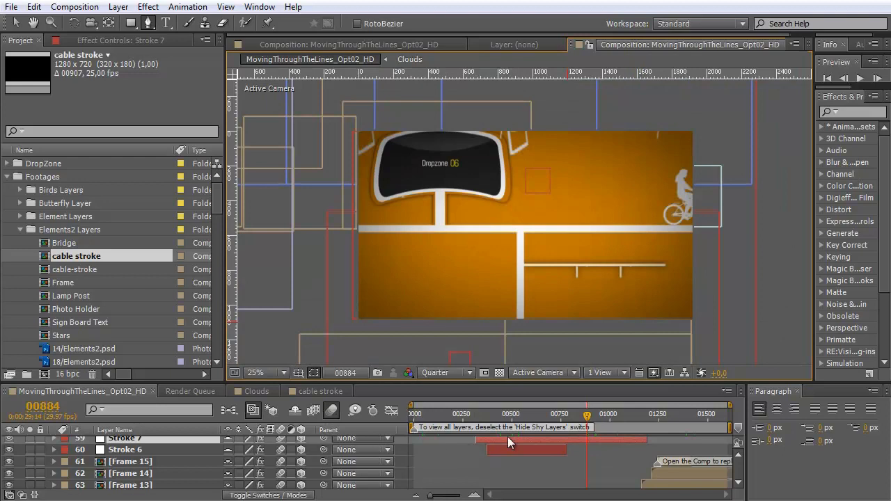
left_click_drag(586, 417, 559, 416)
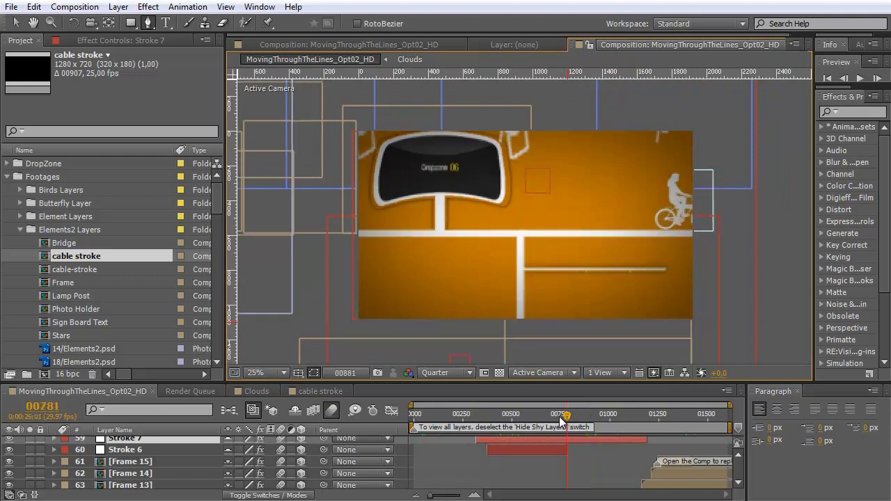
- Reveal the mask paths of the Stroke 6, Stroke 7, Stroke 8 and Stroke 17 layers to inspect how they are built
left_click(132, 450)
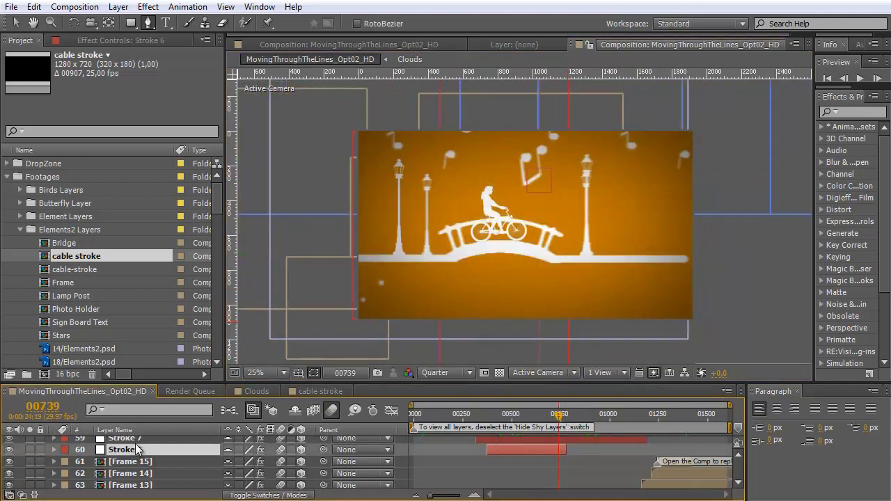
key("m")
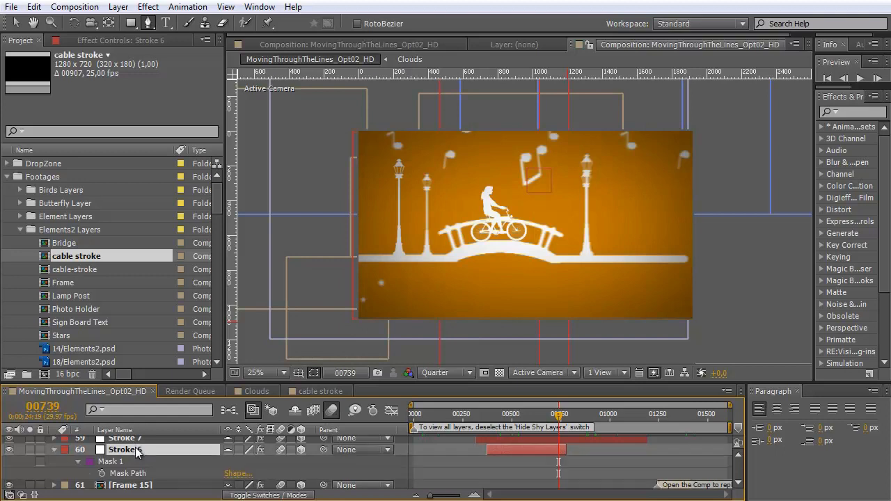
left_click(138, 439)
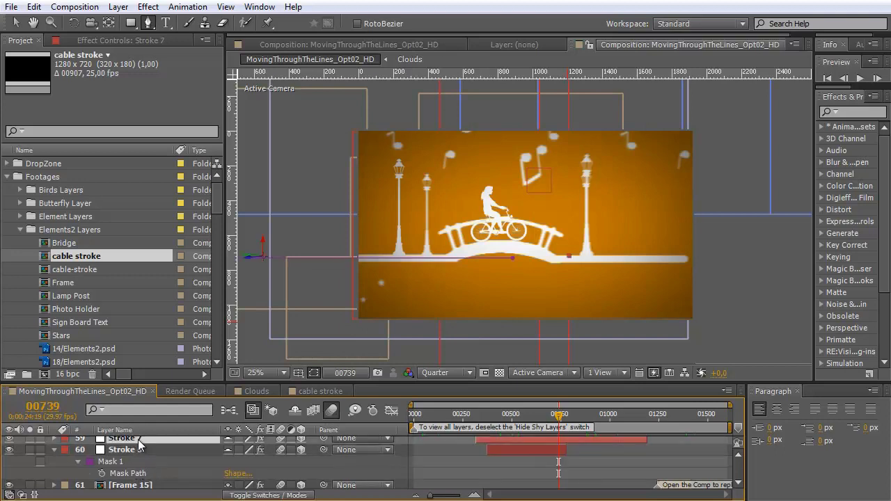
key("m")
scroll(142, 456, "up", 1)
left_click(139, 465)
key("m")
left_click(142, 448)
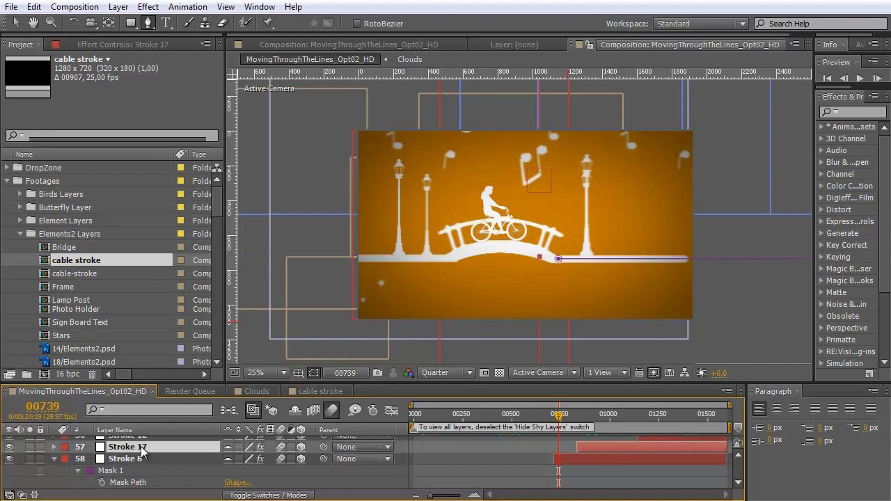
key("m")
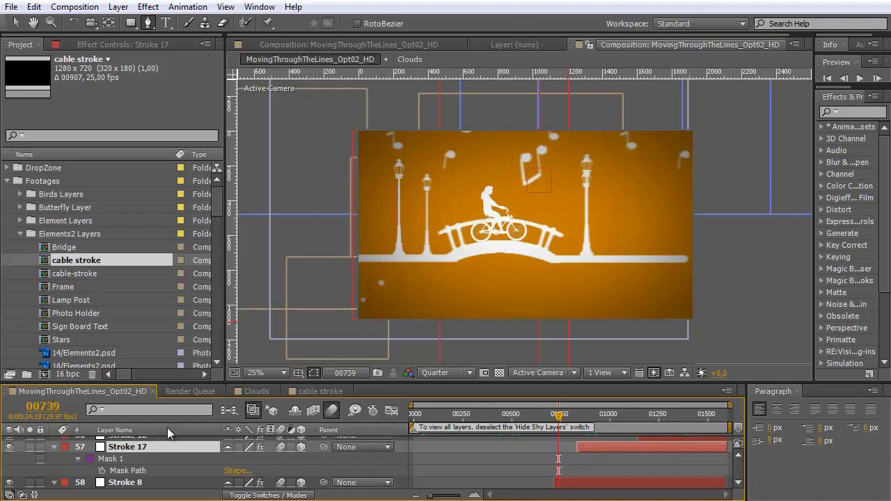
- Draw an open, curved seven-point mask path across the cable black layer in the cable stroke composition
left_click(307, 392)
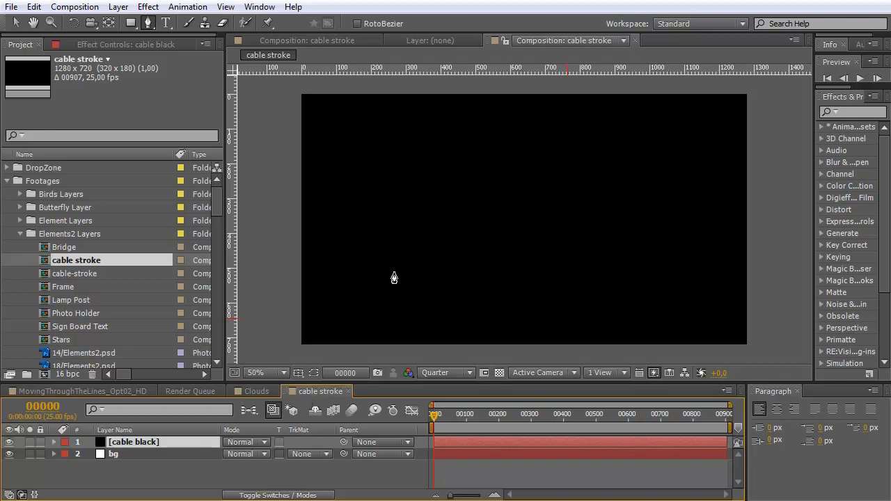
left_click(340, 174)
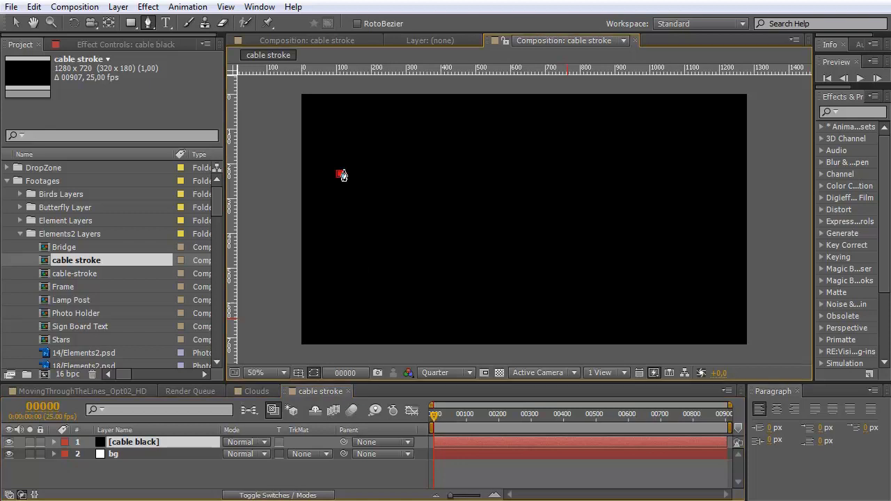
left_click_drag(464, 137, 502, 167)
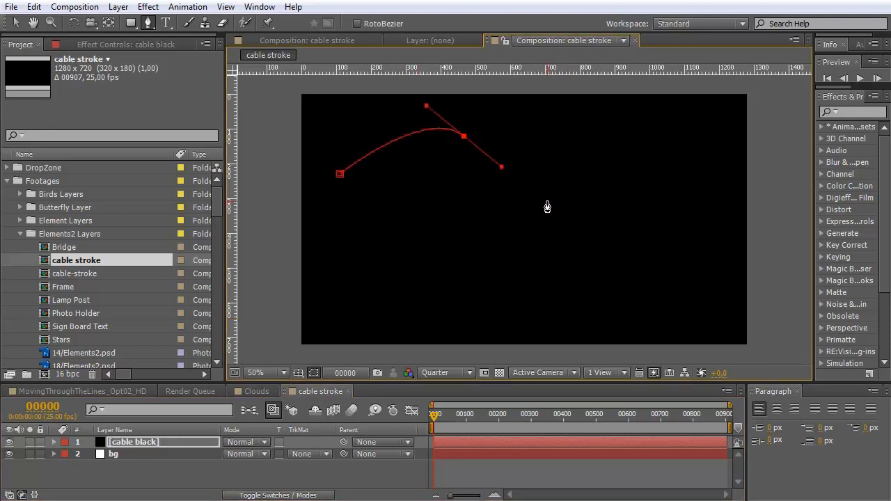
left_click_drag(577, 201, 608, 200)
left_click_drag(696, 170, 722, 175)
left_click_drag(716, 289, 688, 304)
left_click_drag(508, 308, 492, 289)
left_click_drag(404, 265, 383, 266)
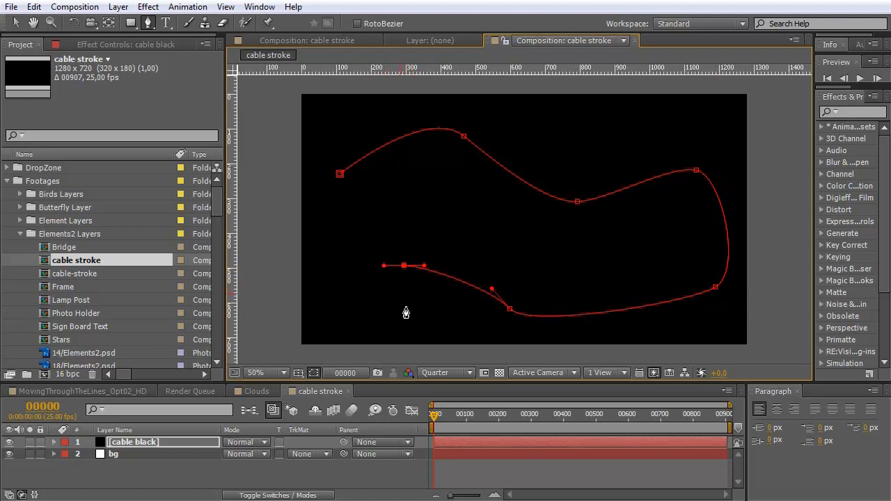
key("F2")
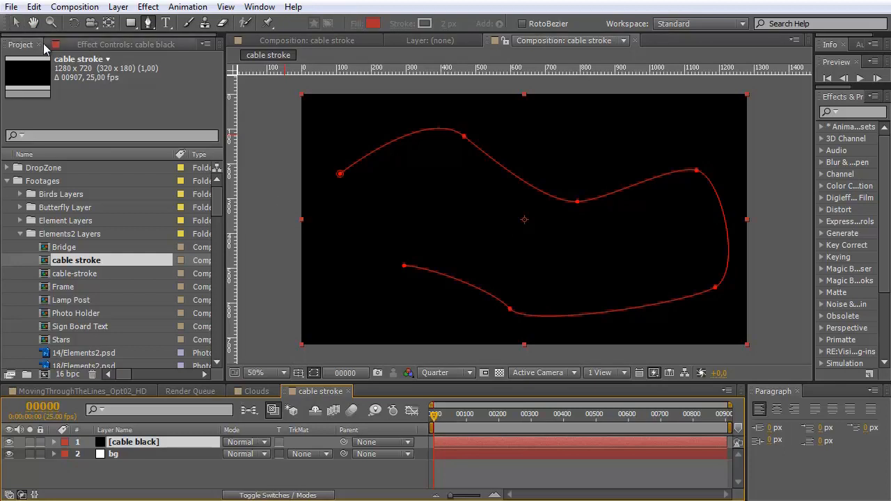
key("v")
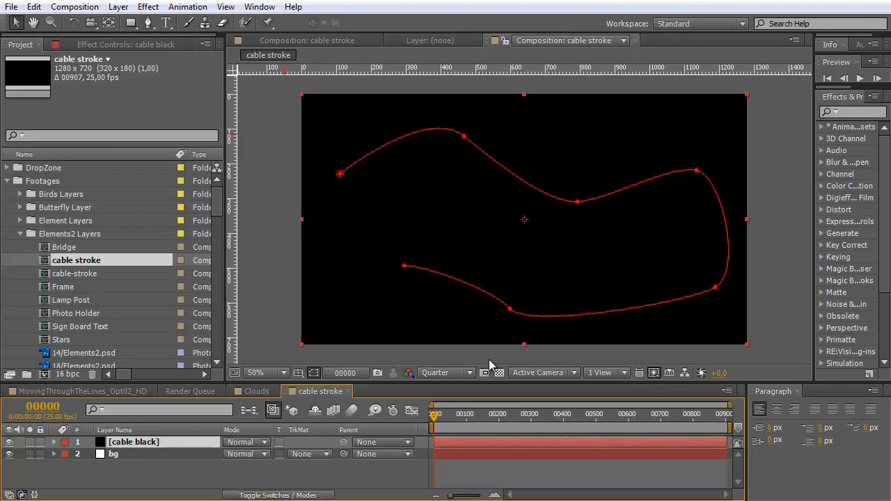
left_click(404, 266)
left_click(410, 304)
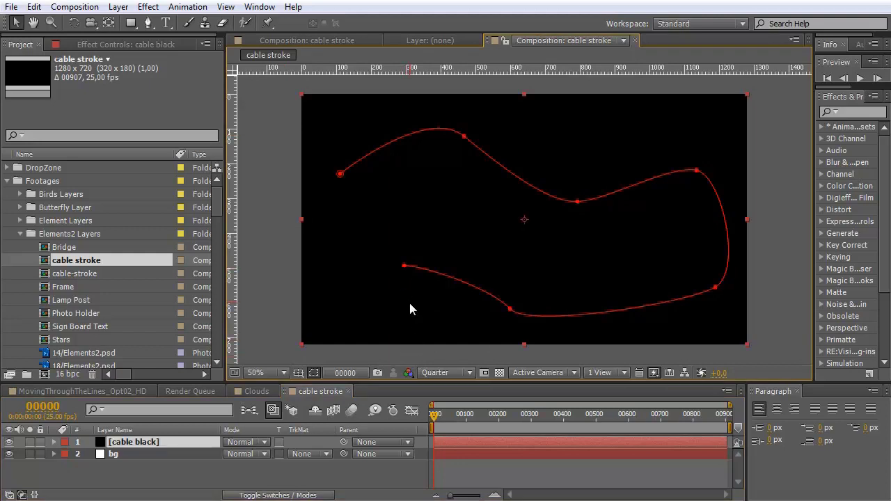
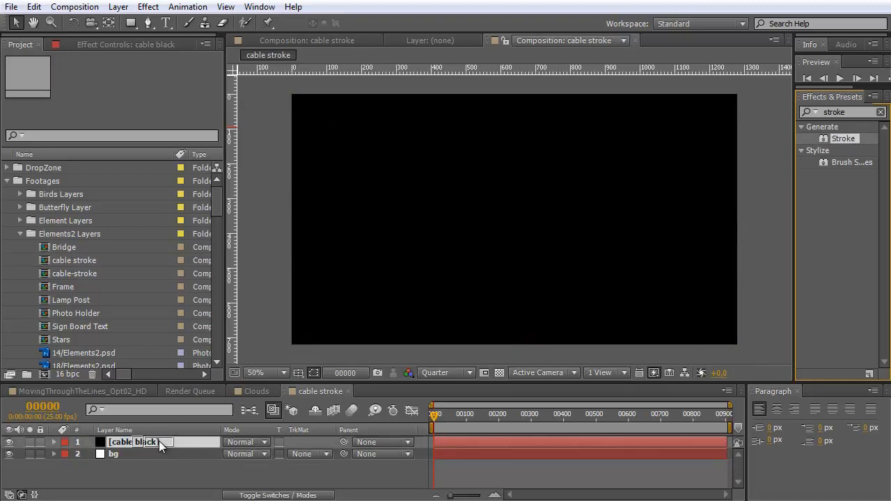
- Apply the Stroke effect to the cable black layer and show its settings
left_click(113, 482)
left_click(124, 443)
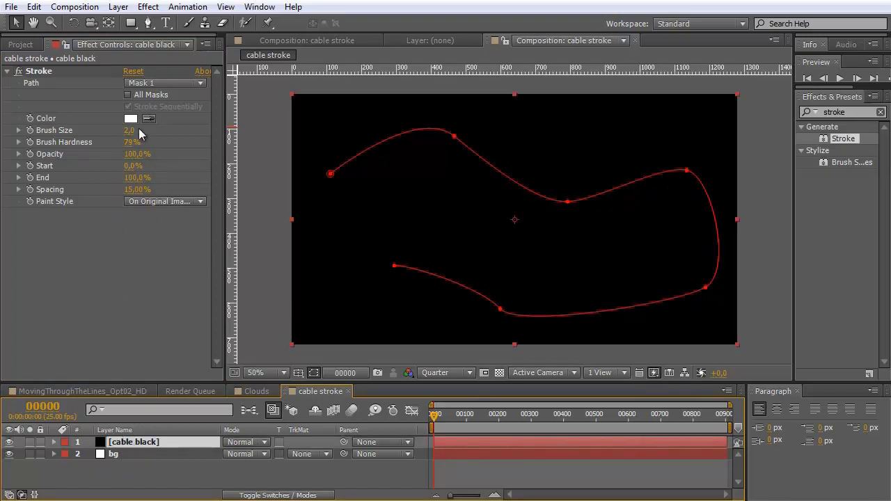
left_click(155, 260)
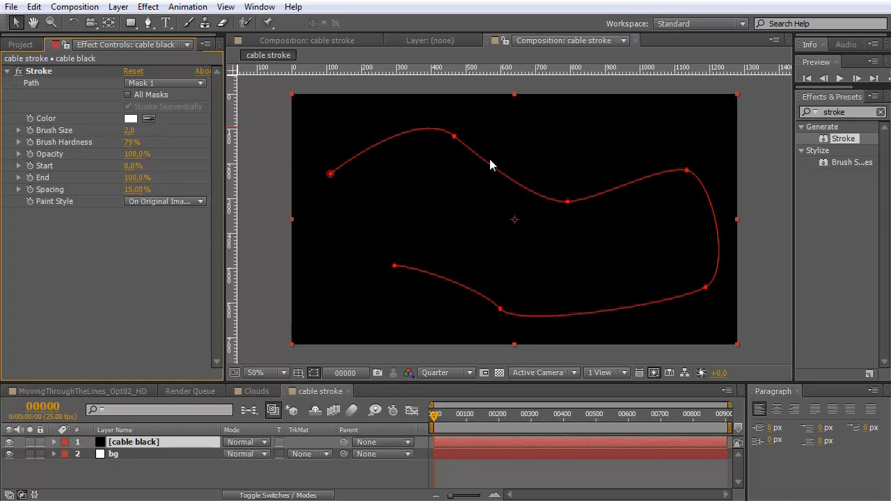
- Hide the mask outlines in the composition view and set the preview resolution to Full
left_click(314, 373)
key("slash")
left_click(468, 372)
left_click(460, 410)
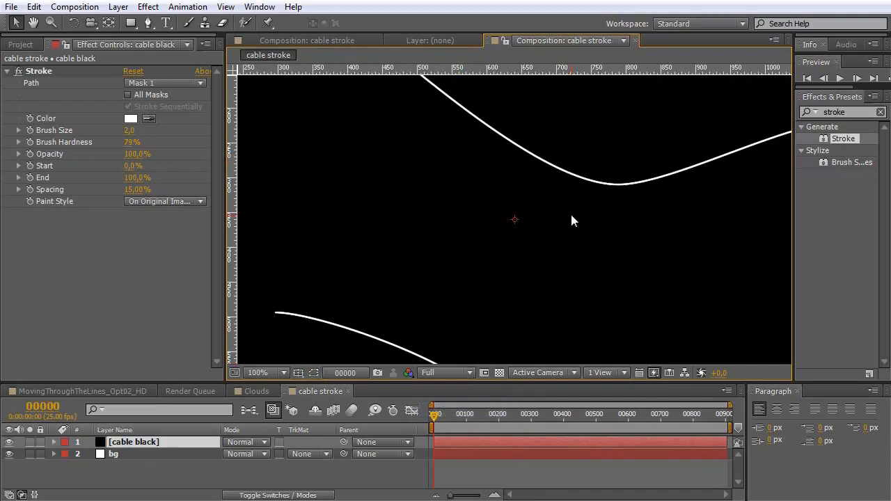
- Examine the white stroke up close at the start of the path and as a whole in the composition
key("comma")
key("slash")
key("period")
key("h")
mouse_move(366, 143)
left_mouse_down()
mouse_move(433, 225)
mouse_move(495, 259)
left_mouse_up()
left_click_drag(391, 190, 451, 321)
left_click_drag(295, 204, 492, 206)
left_click_drag(312, 318, 441, 257)
key("v")
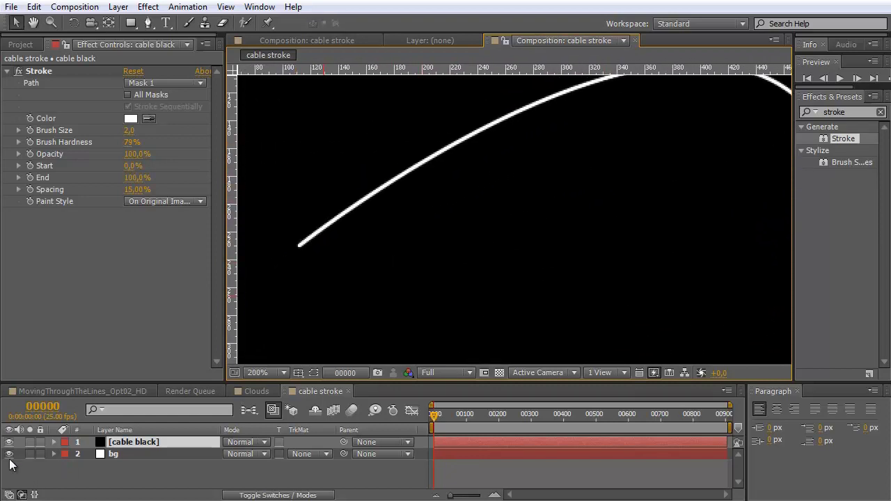
key("comma")
key("comma")
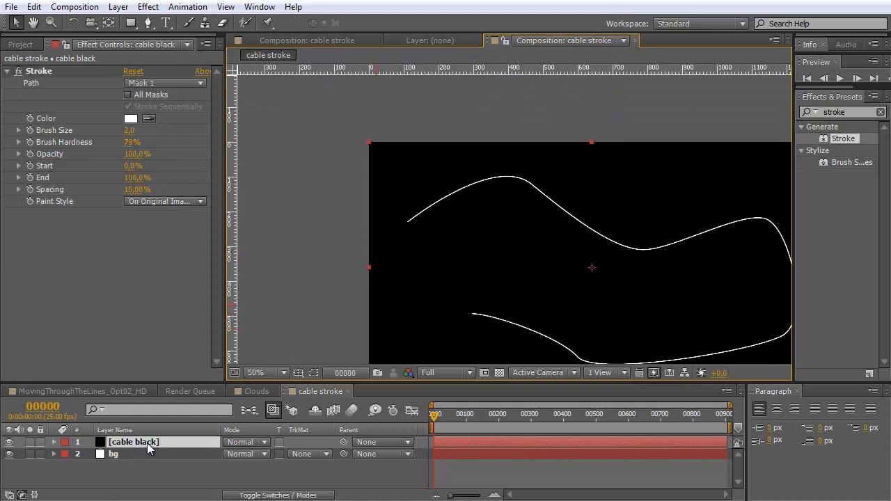
key("h")
left_click_drag(552, 268, 508, 225)
key("v")
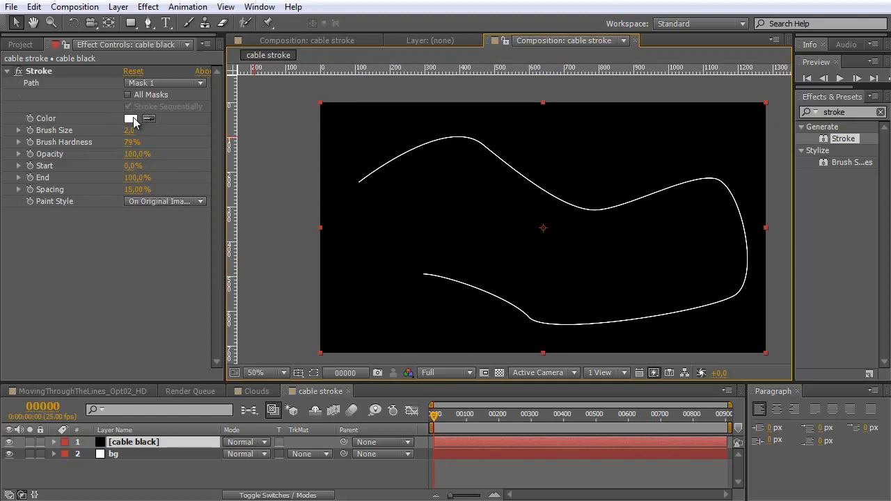
- Set the Stroke effect's color on the cable black layer to black (000000)
left_click(133, 121)
left_click_drag(718, 320, 508, 160)
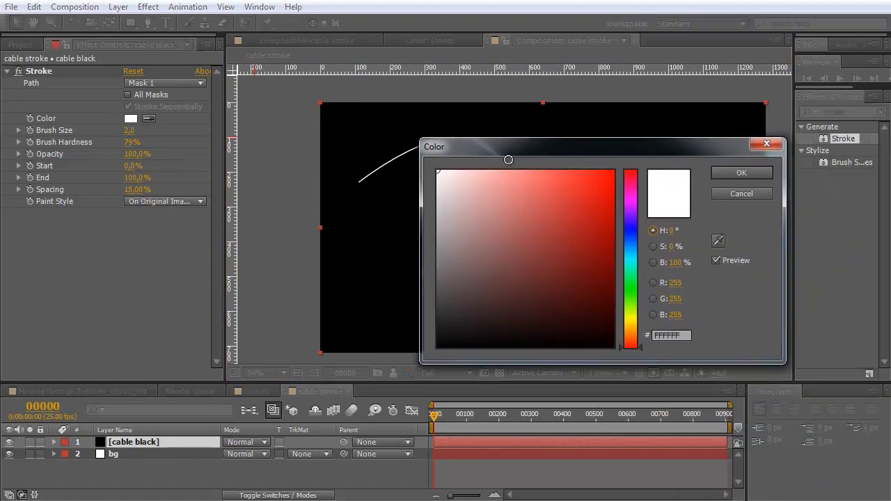
left_click(438, 346)
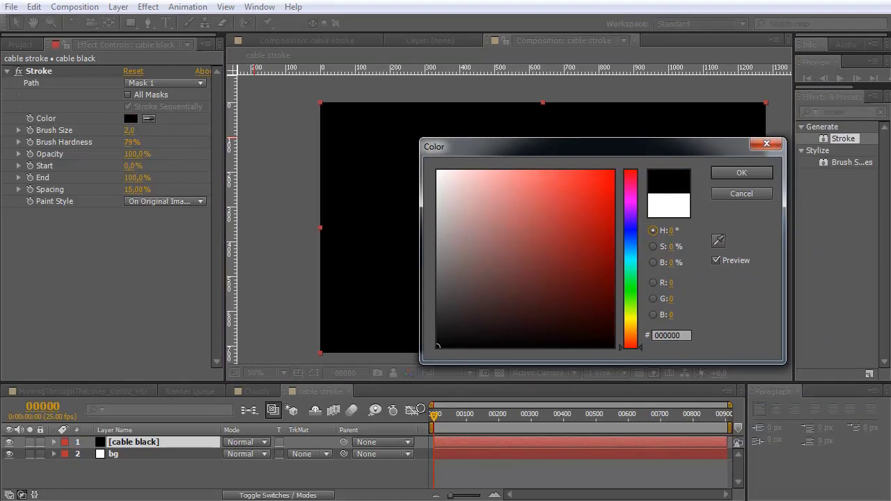
left_click(745, 173)
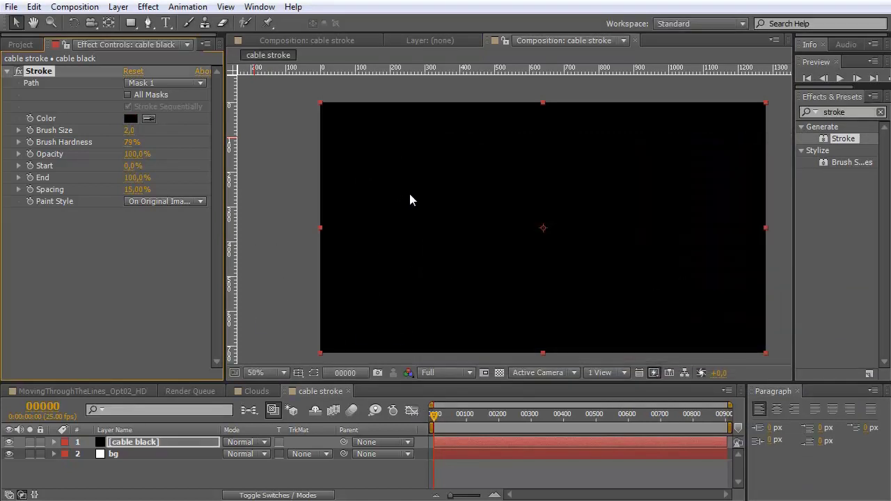
- Set the paint style of the cable black layer's Stroke effect to On Transparent
left_click(140, 433)
left_click(147, 442)
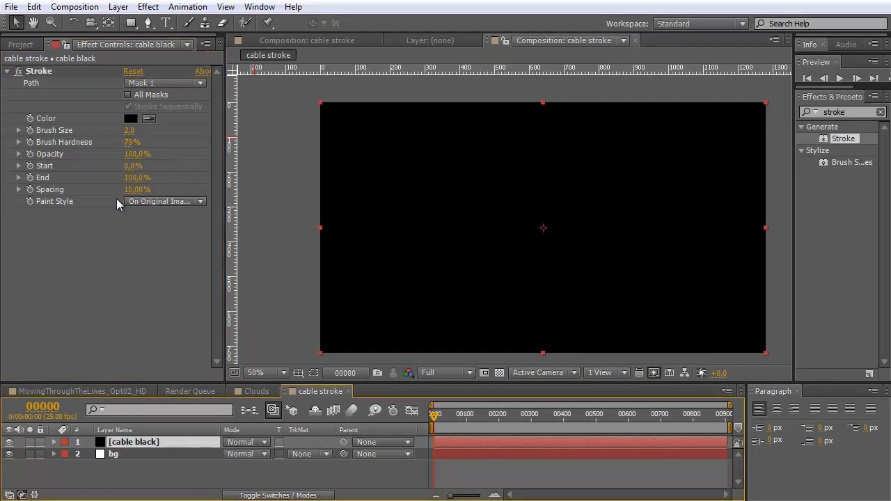
left_click(202, 202)
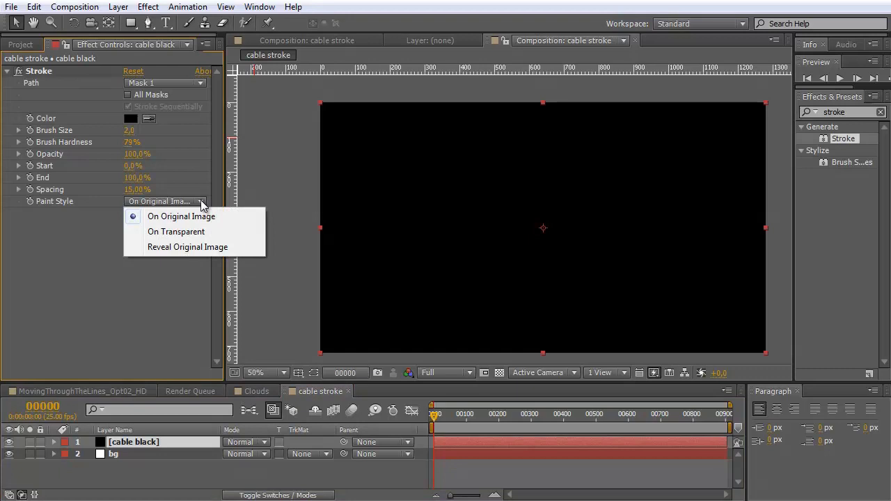
left_click(176, 232)
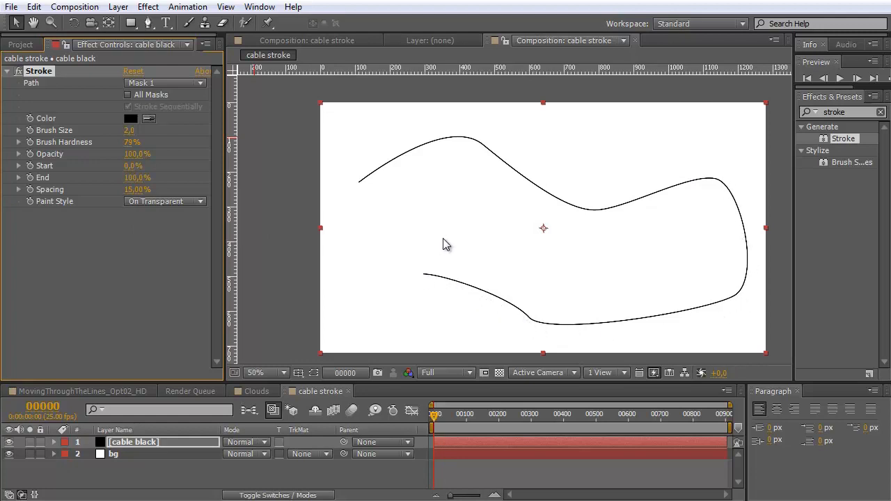
- Set the brush size of the cable black layer's Stroke effect to 20
key("period")
scroll(464, 243, "up", 1)
key("space")
left_click_drag(441, 140, 619, 327)
mouse_move(358, 172)
left_mouse_down()
mouse_move(415, 211)
mouse_move(538, 252)
left_mouse_up()
left_click_drag(408, 302, 434, 258)
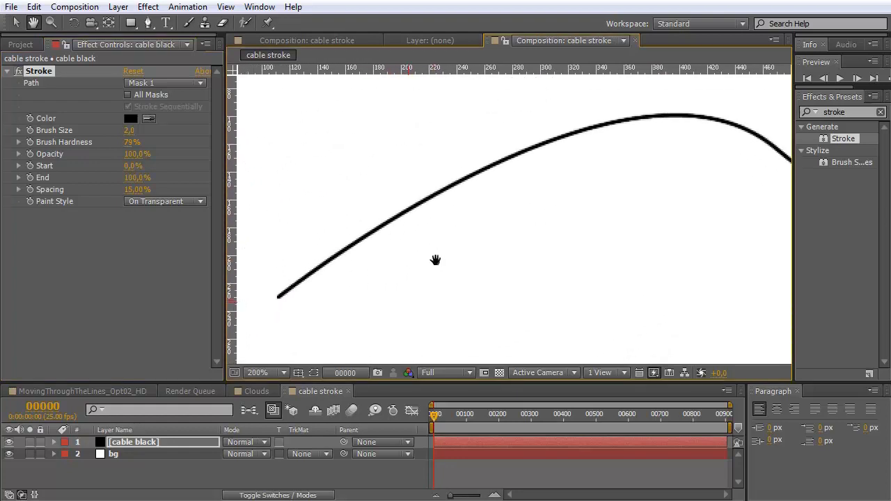
left_click_drag(132, 132, 132, 135)
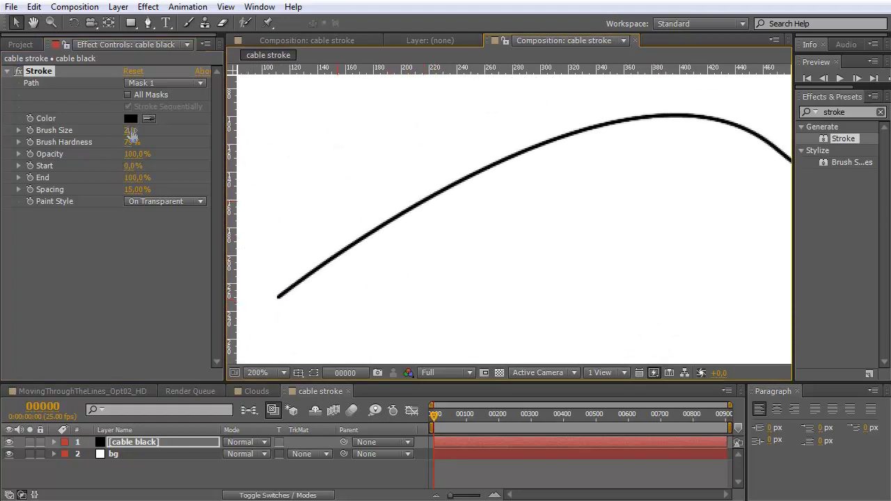
left_click(132, 133)
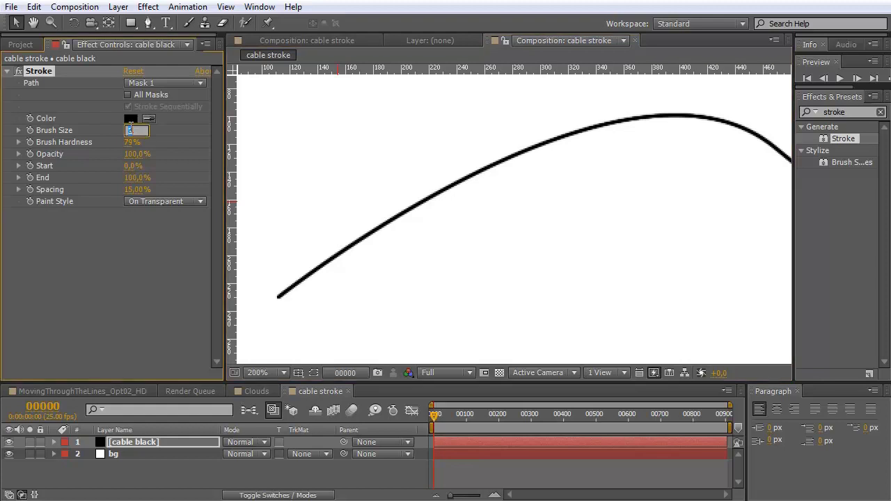
type("20")
key("Return")
scroll(508, 213, "down", 1)
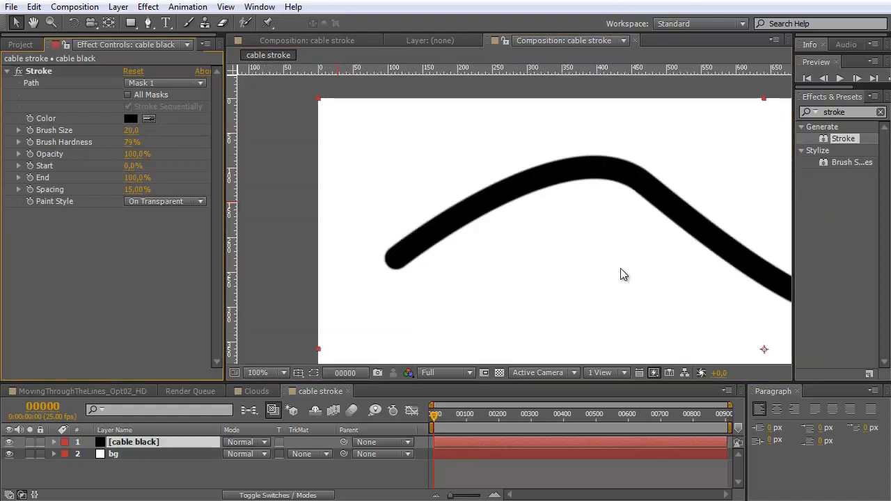
scroll(619, 272, "down", 1)
key("h")
left_click_drag(666, 298, 562, 230)
key("v")
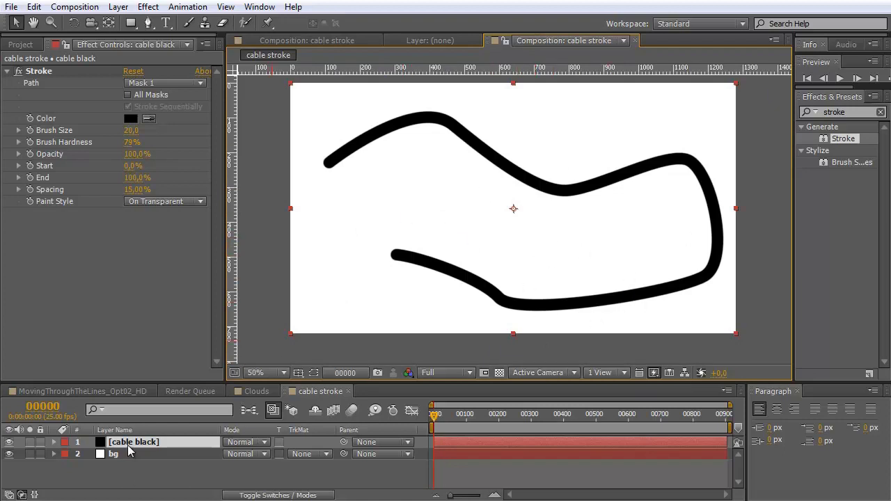
- Duplicate the cable black layer and rename the upper copy cable white
left_click(143, 467)
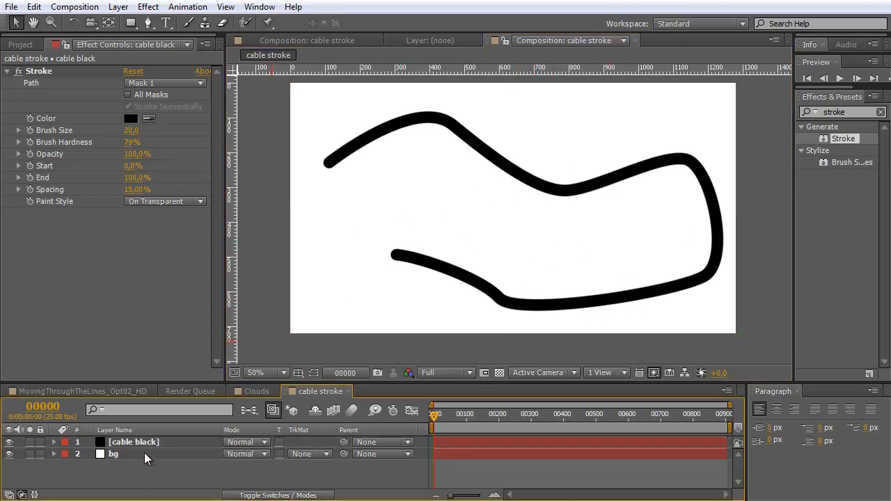
left_click(144, 443)
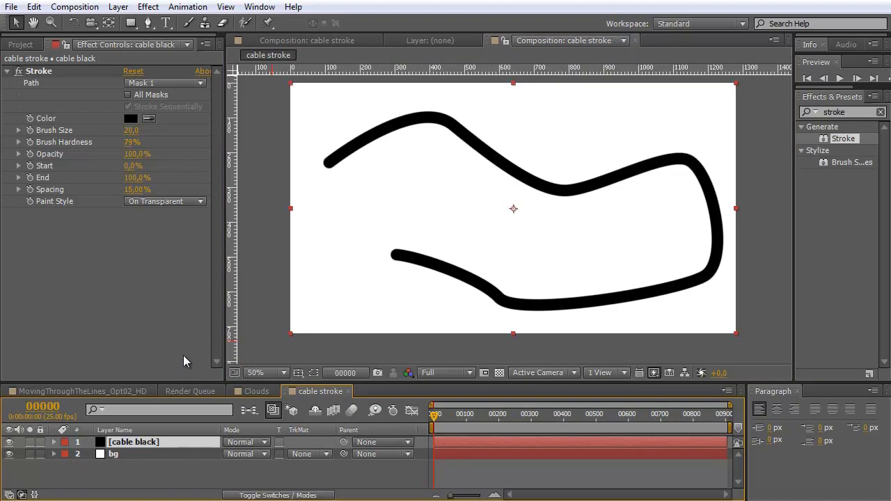
key("ctrl+d")
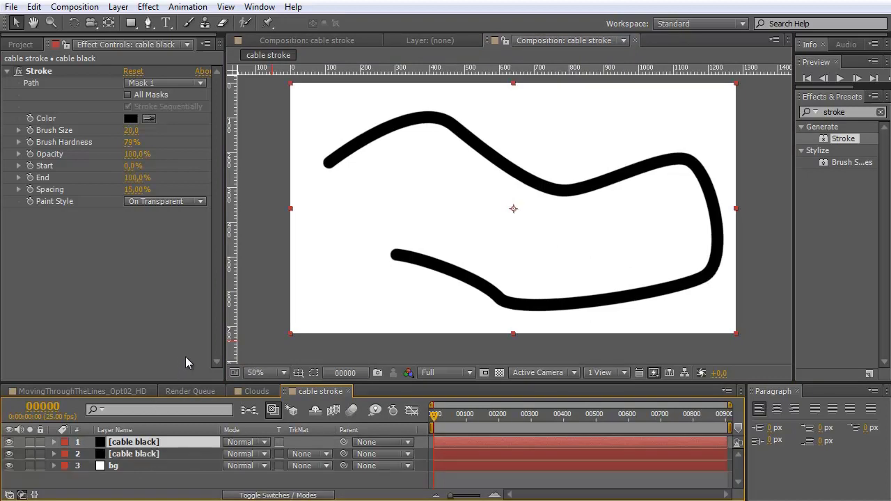
key("Return")
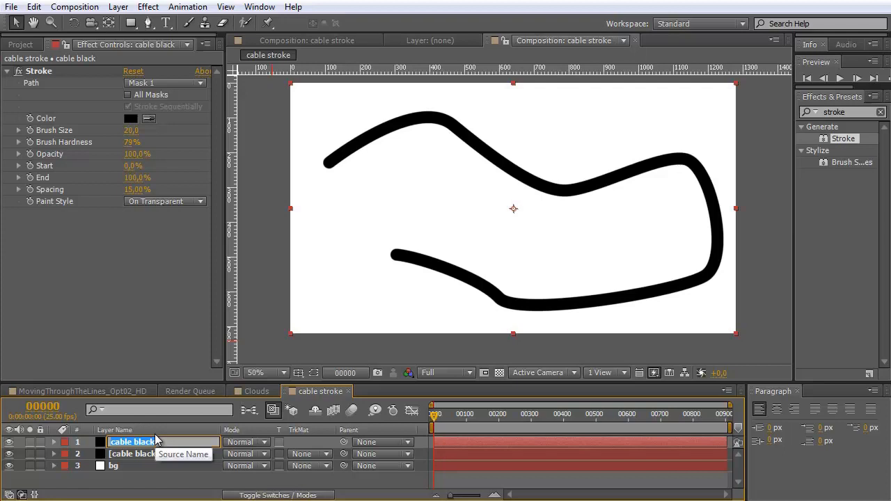
key("BackSpace")
key("BackSpace")
type("white")
key("Return")
left_click(121, 487)
left_click(139, 446)
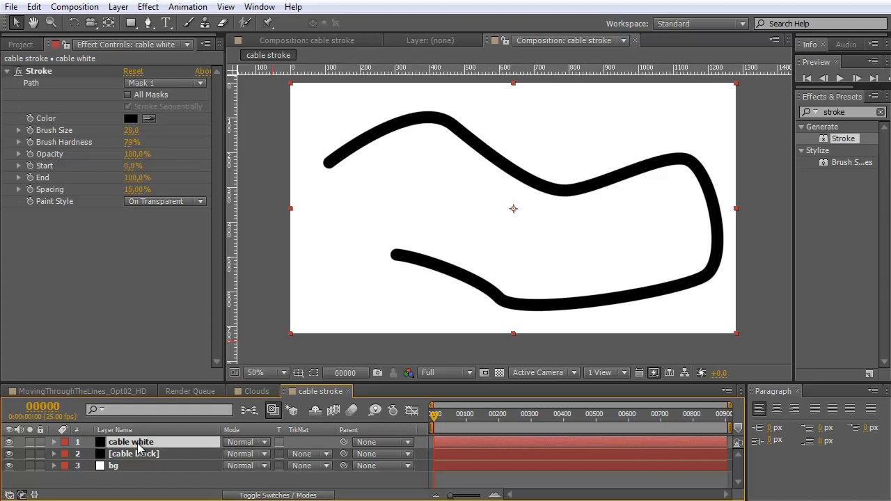
- Set the Stroke effect's color on the cable white layer to white (FFFFFF)
left_click(113, 465)
left_click(125, 442)
left_click(130, 118)
left_click_drag(487, 215, 422, 143)
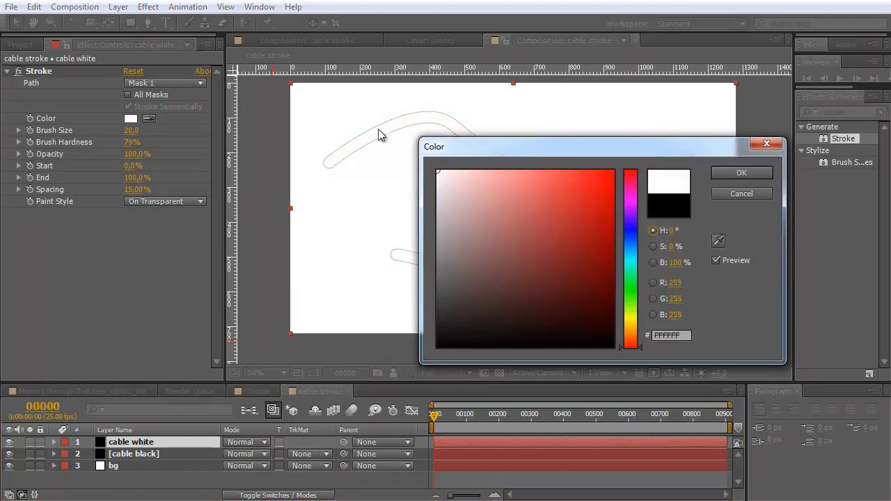
left_click(724, 174)
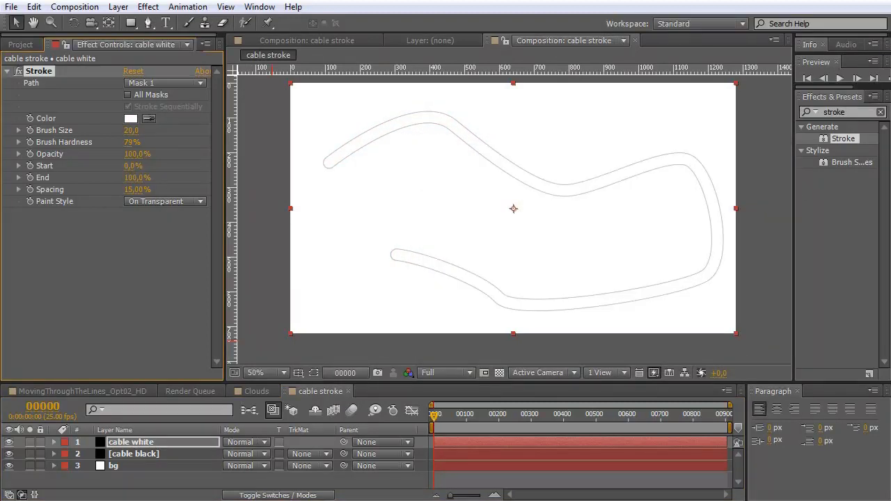
- Set the cable white stroke's brush size back to 20 and collapse the Stroke effect's settings
mouse_move(130, 130)
left_mouse_down()
mouse_move(54, 152)
mouse_move(140, 150)
mouse_move(58, 167)
mouse_move(68, 175)
mouse_move(118, 157)
mouse_move(129, 144)
left_mouse_up()
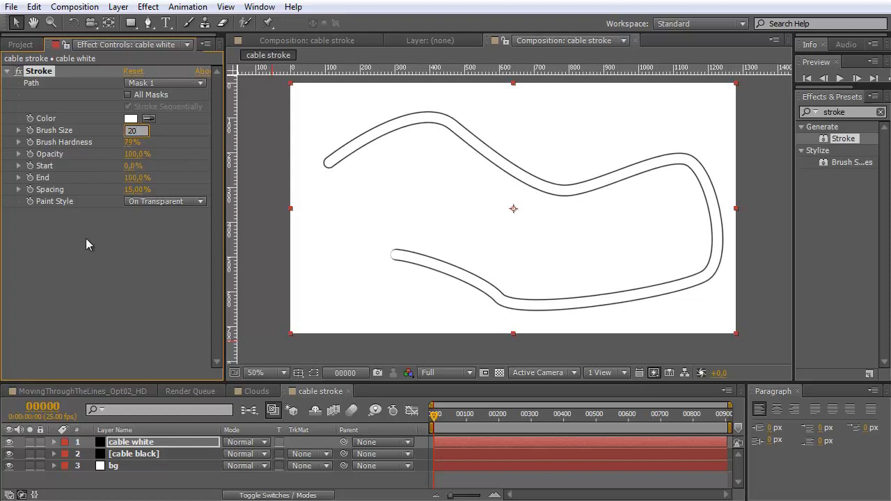
key("Return")
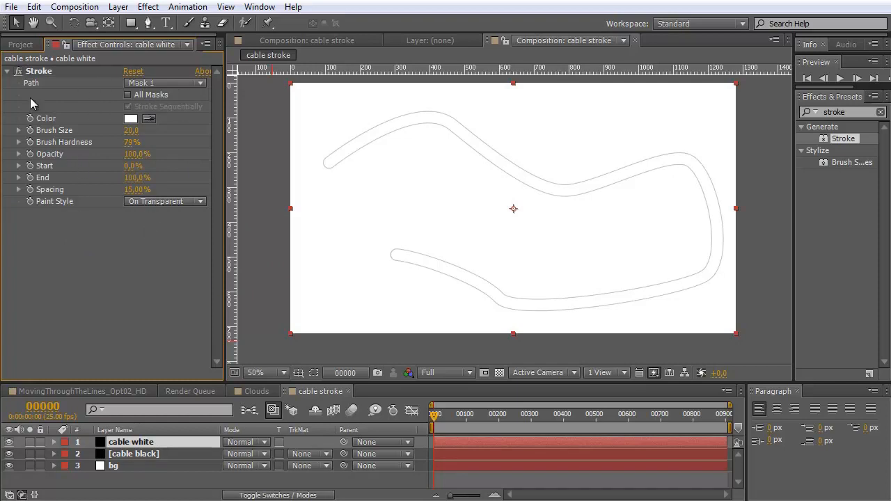
left_click(7, 71)
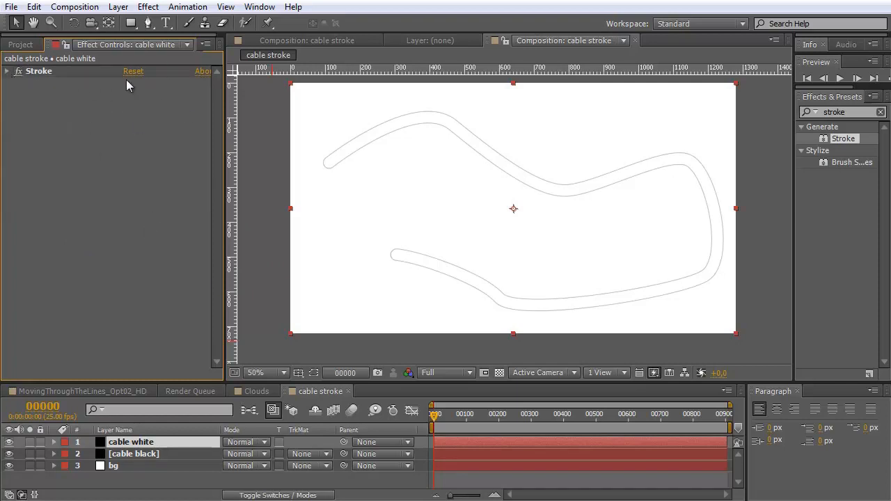
- Search the effects for "simple choker" and apply Simple Choker to the cable white layer
left_click(832, 112)
type("si")
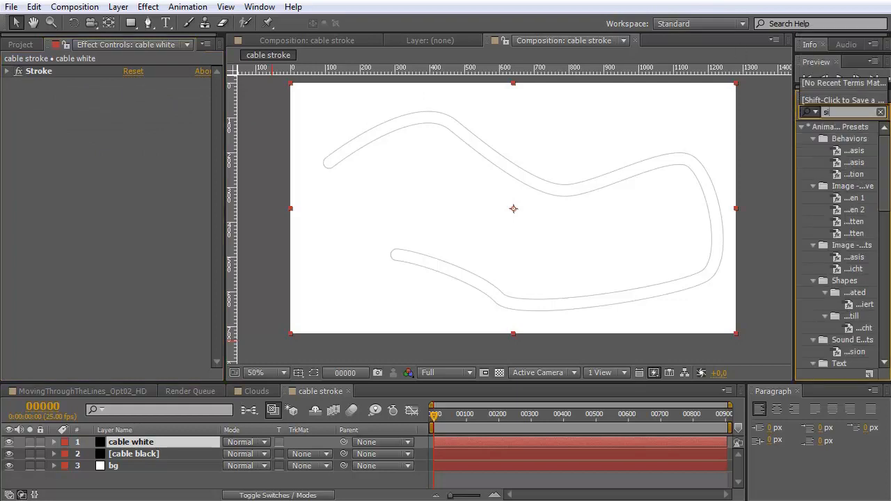
type("mple choker")
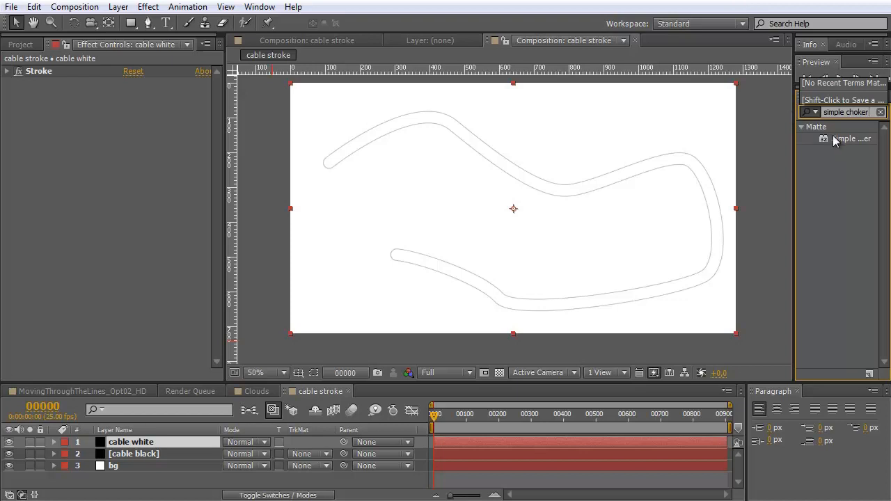
mouse_move(837, 138)
left_mouse_down()
mouse_move(428, 142)
mouse_move(440, 111)
left_mouse_up()
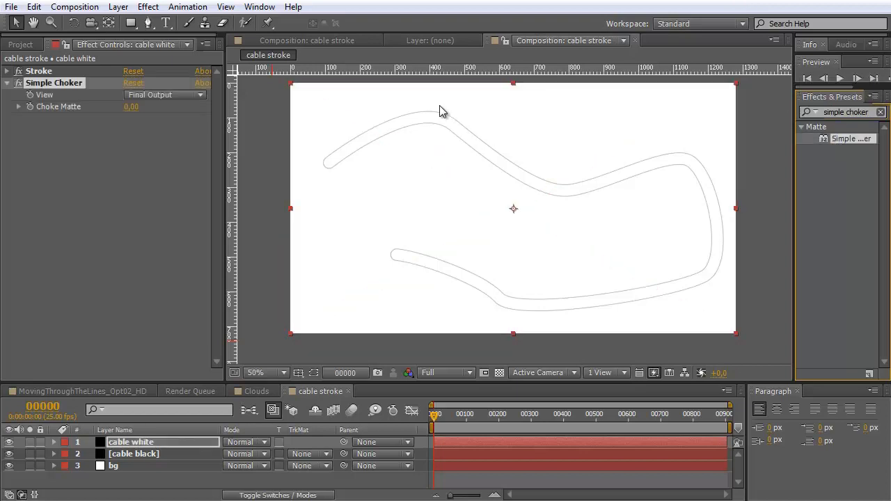
- Set the Simple Choker's Choke Matte on the cable white layer to 16 and inspect the cable's edges up close
left_click_drag(136, 114, 196, 113)
left_click(134, 107)
type("16")
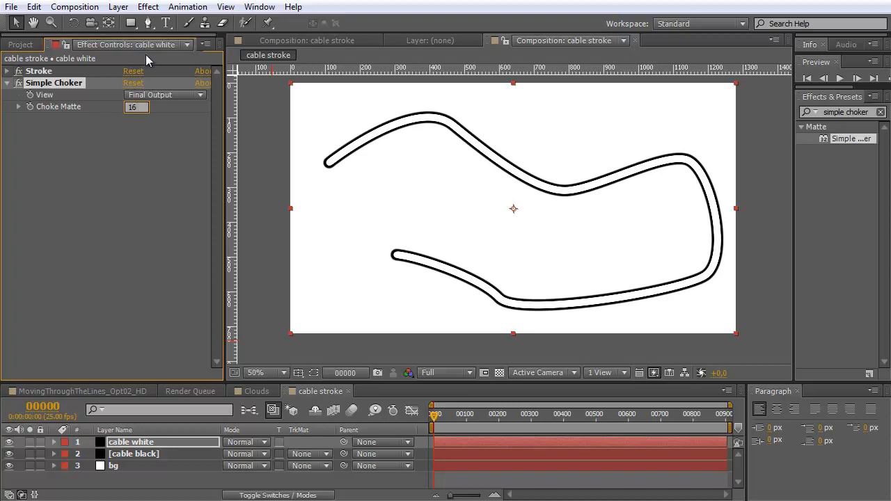
left_click(132, 139)
left_click(49, 72)
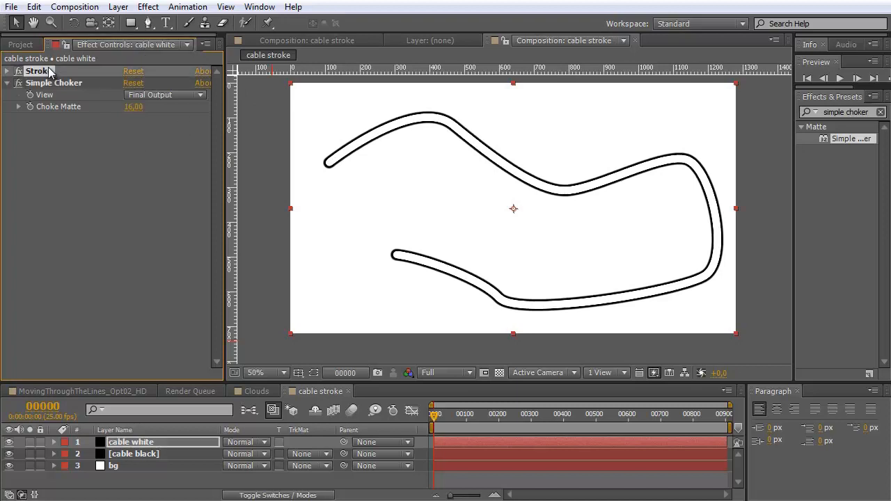
left_click(55, 84)
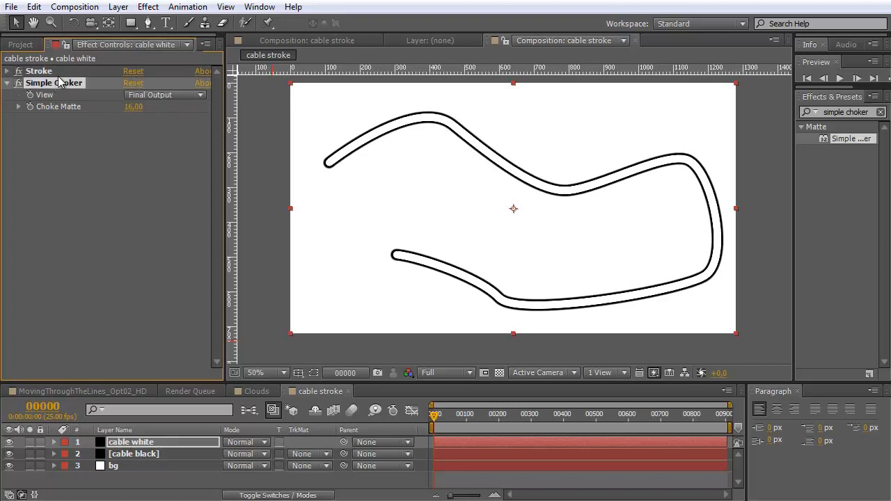
scroll(582, 192, "up", 1)
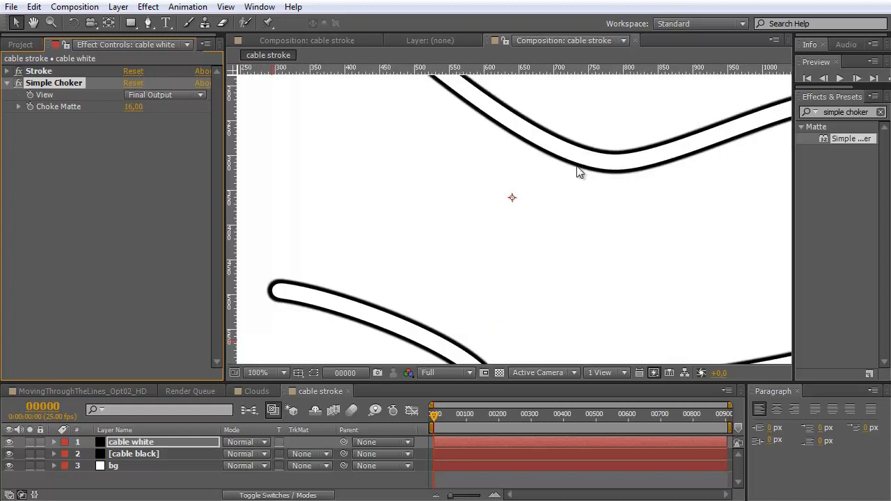
key("comma")
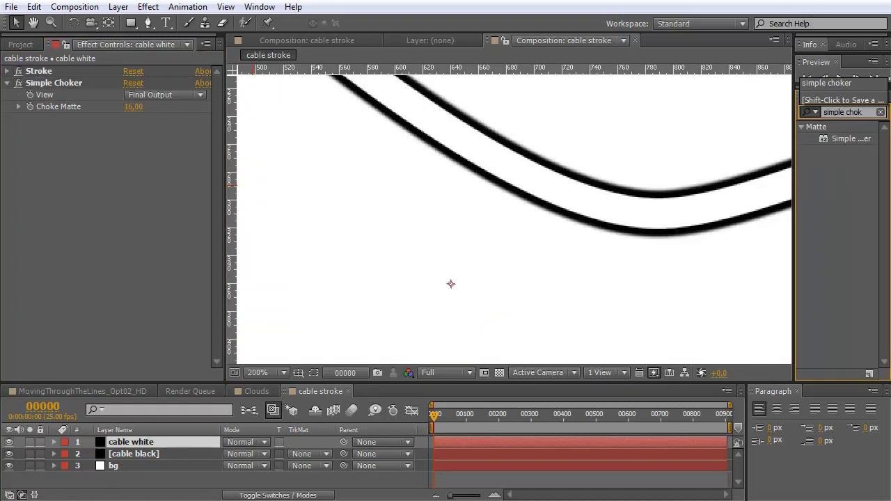
- Search the effects for "matte fea" and apply Matte Feather EZ to the cable white layer
left_click(882, 135)
left_click_drag(869, 114, 814, 110)
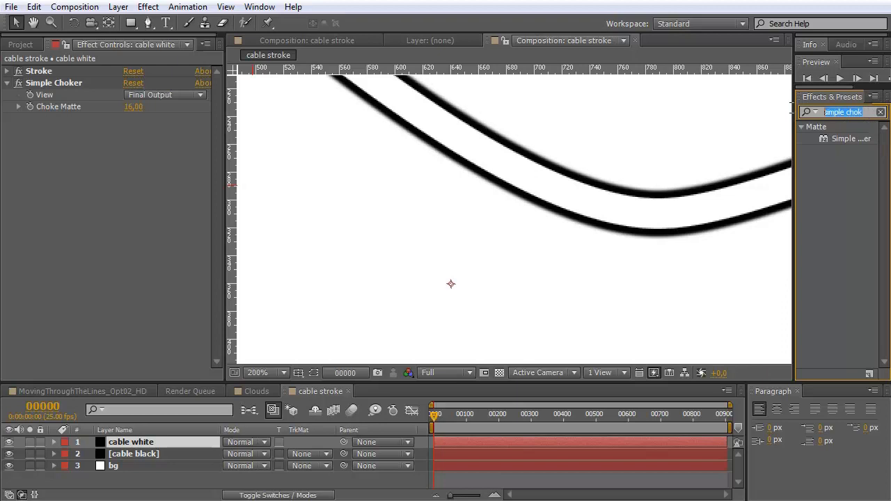
type("matte")
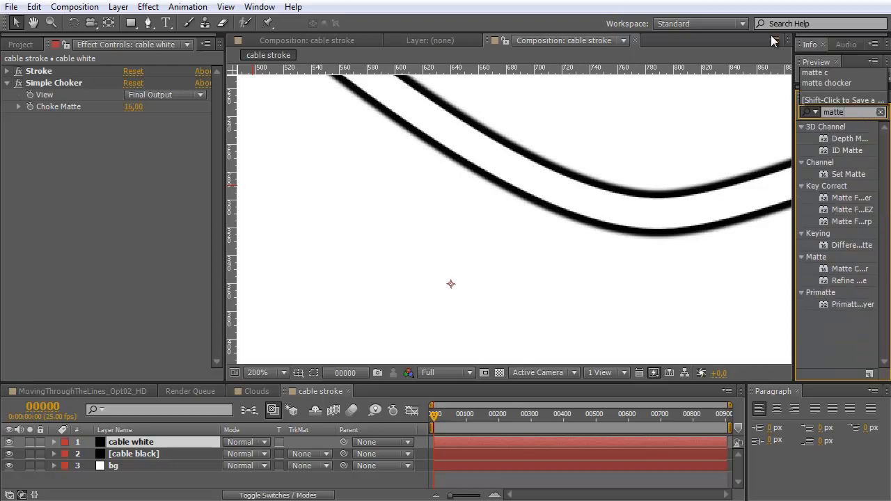
type(" fea")
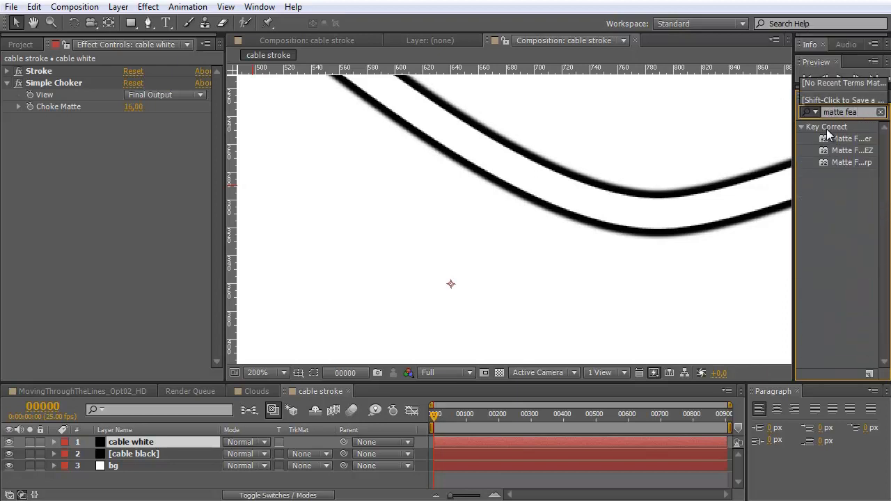
left_click(845, 150)
left_click_drag(845, 151, 86, 127)
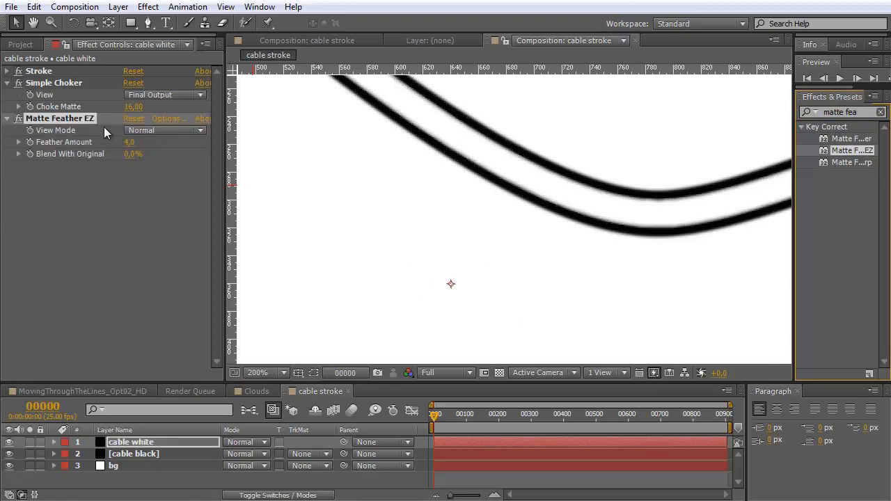
- Raise the Matte Feather EZ effect's Feather Amount to 22
mouse_move(132, 142)
left_mouse_down()
mouse_move(290, 145)
mouse_move(131, 143)
mouse_move(269, 157)
left_mouse_up()
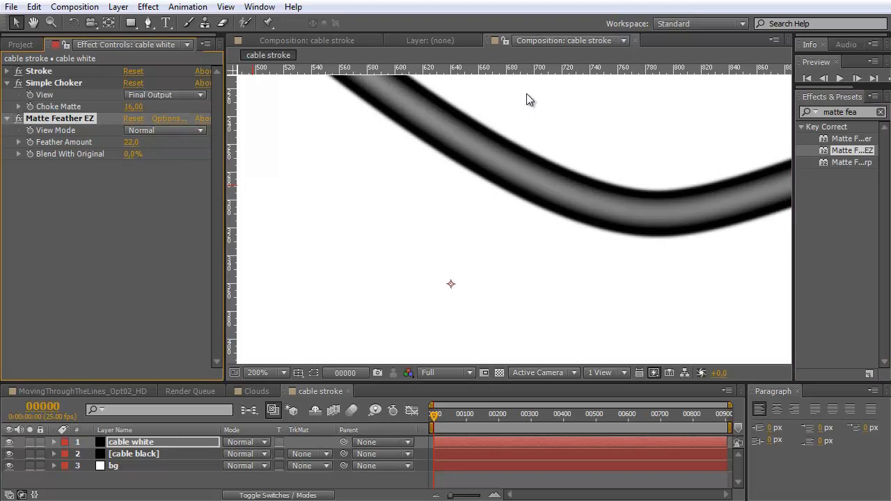
scroll(534, 119, "down", 4)
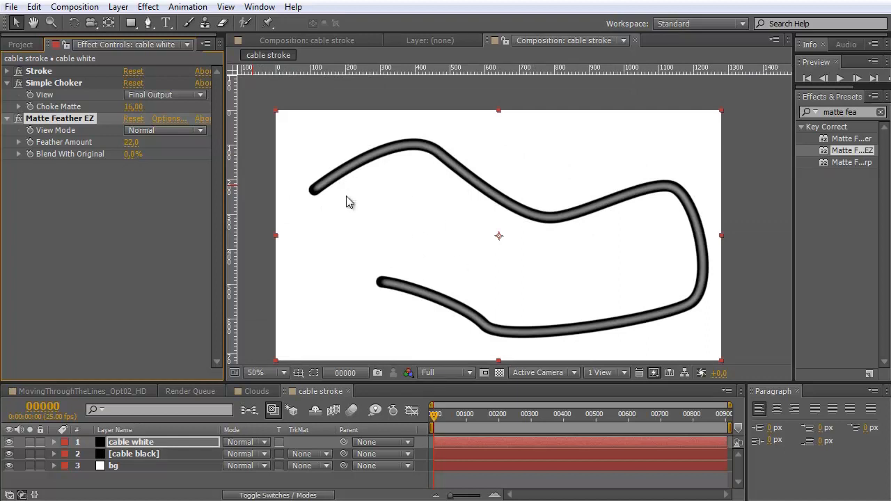
left_click(62, 176)
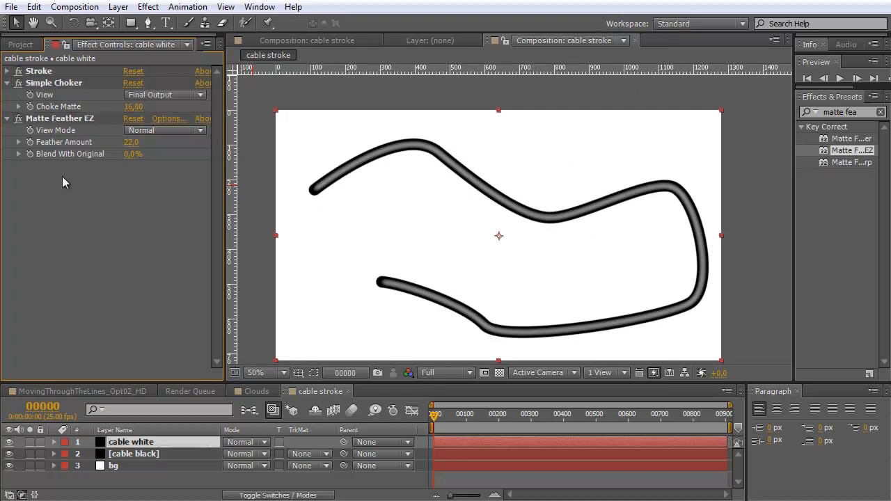
left_click(70, 122)
- Widen the Effects & Presets and Effect Controls areas so their names and values fit
left_click_drag(794, 207, 770, 212)
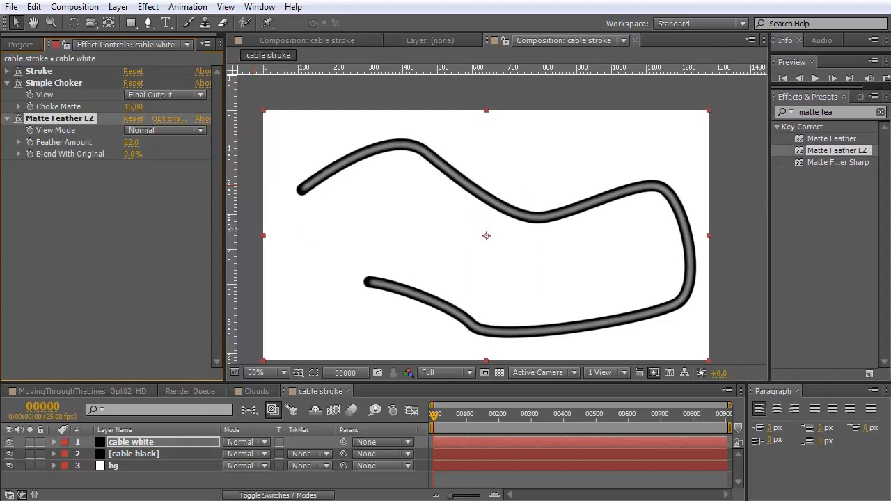
left_click_drag(224, 225, 233, 226)
left_click(88, 207)
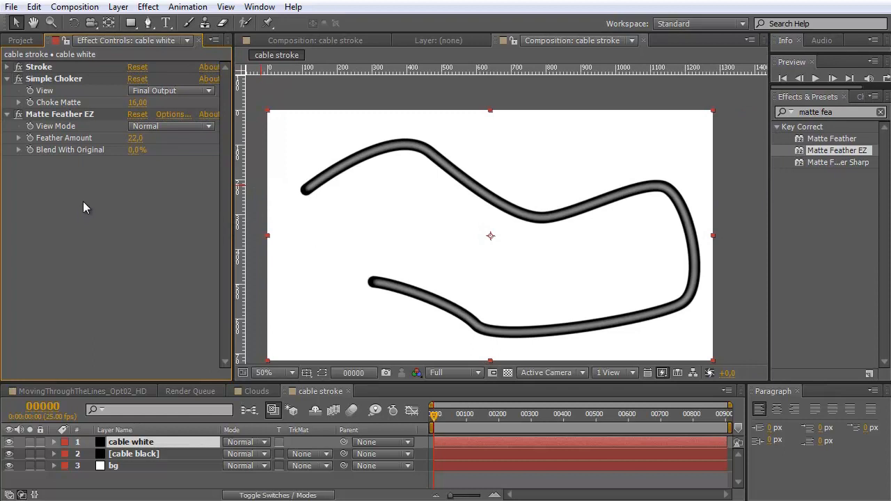
- Disable Matte Feather EZ, search the effects for "channel", and apply Channel Blur to the cable white layer
left_click(76, 117)
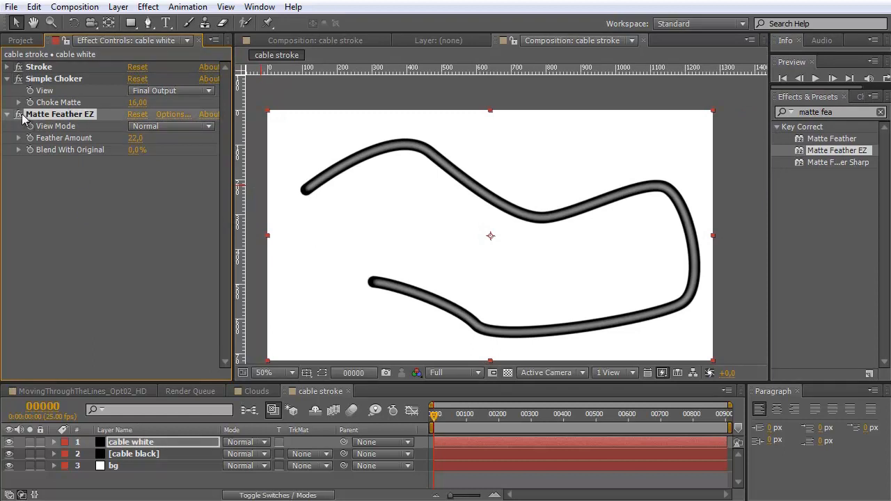
left_click(19, 115)
left_click(835, 112)
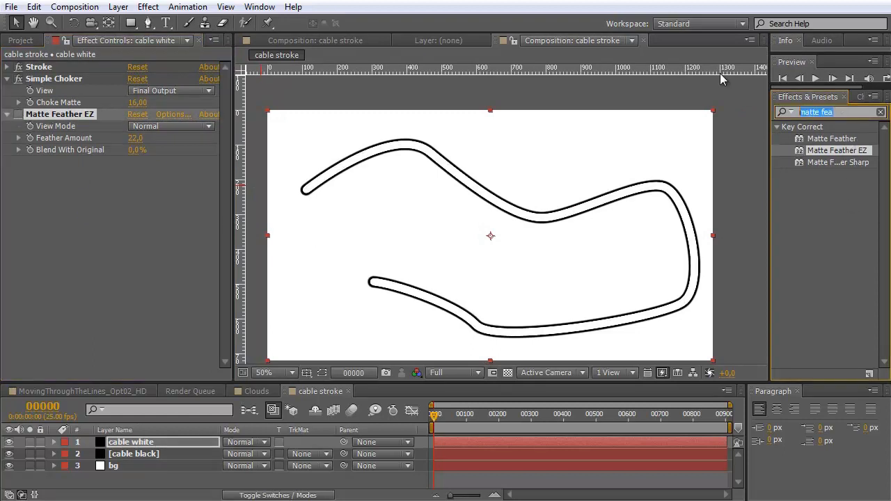
type("channel")
left_click_drag(835, 163, 104, 179)
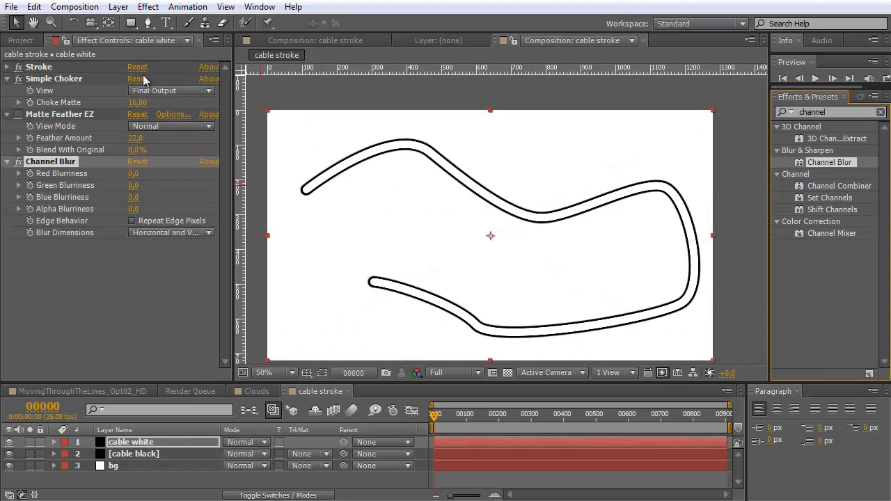
- Check the cable white Stroke settings and raise the Channel Blur's Alpha Blurriness to 10
left_click(38, 67)
left_click(7, 66)
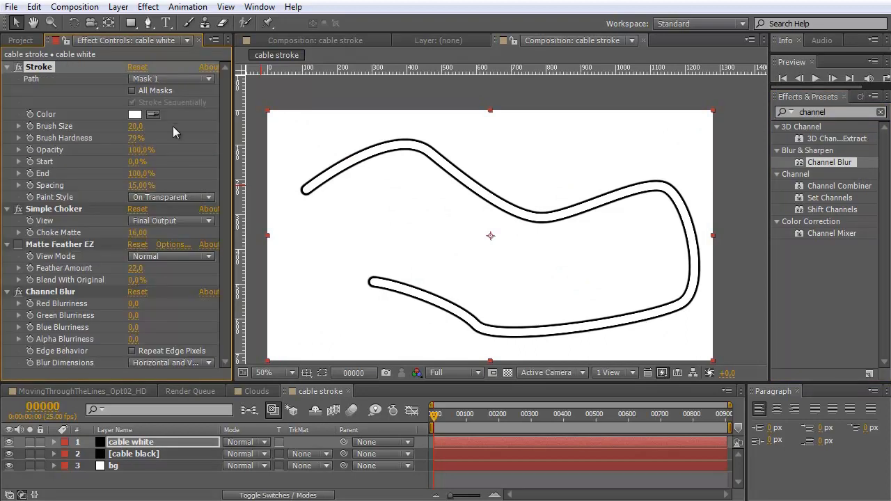
left_click(7, 67)
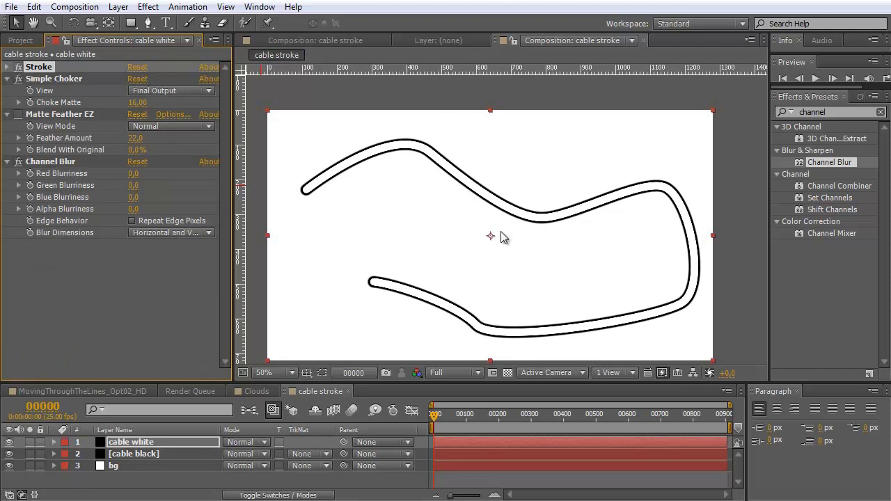
scroll(527, 265, "up", 4)
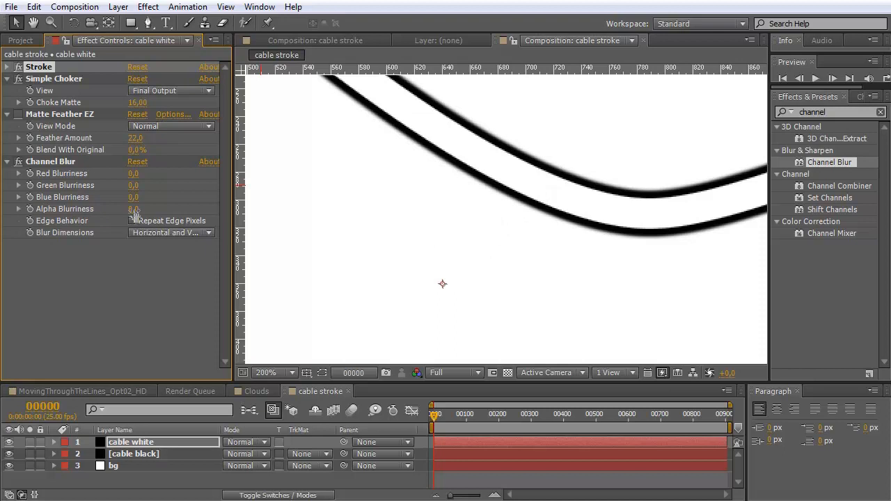
left_click_drag(134, 212, 138, 209)
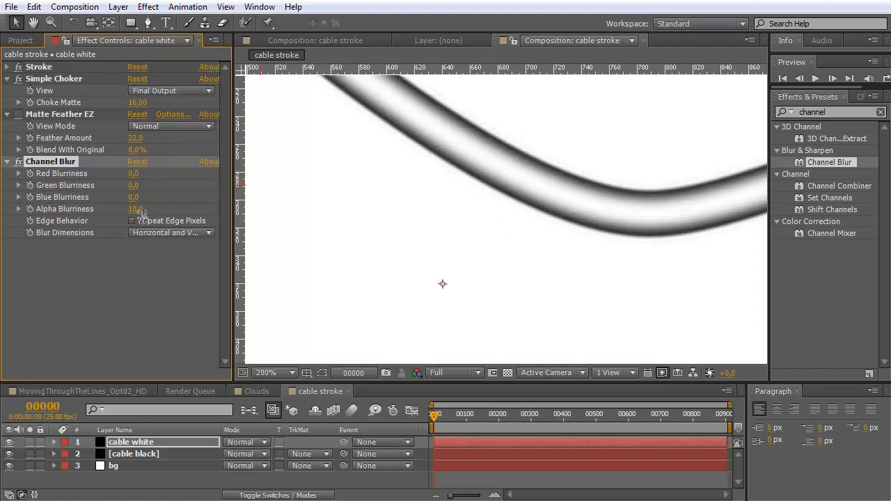
- Set the Simple Choker's Choke Matte on the cable white layer to 32
key("comma")
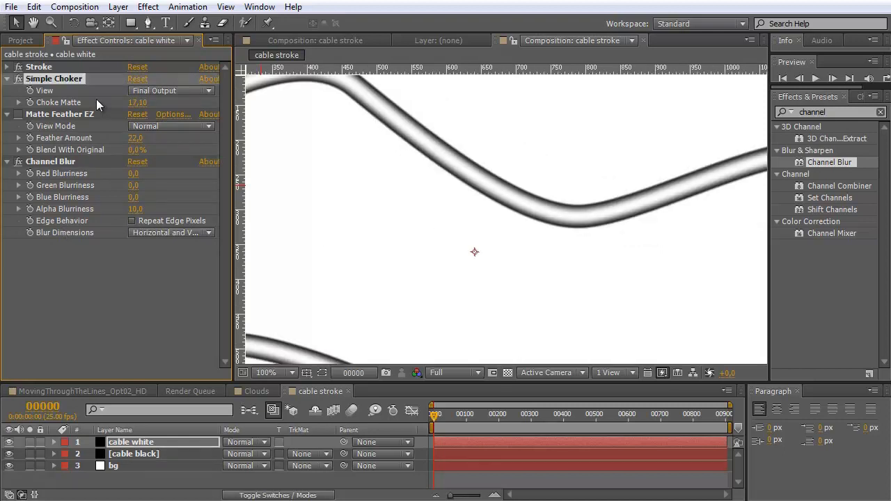
left_click_drag(140, 103, 271, 130)
left_click(143, 104)
type("32")
left_click(129, 267)
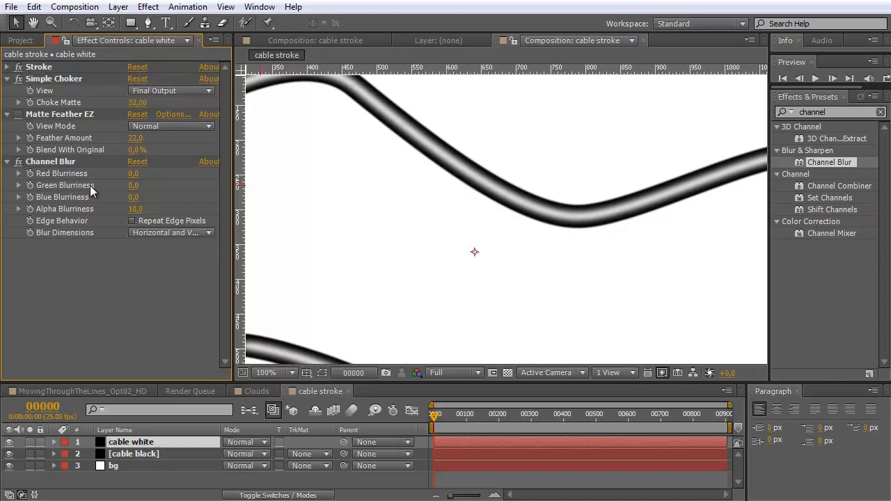
- Try stronger Alpha Blurriness in the Channel Blur effect, settling on a value of 16
left_click(78, 160)
left_click_drag(134, 219, 143, 214)
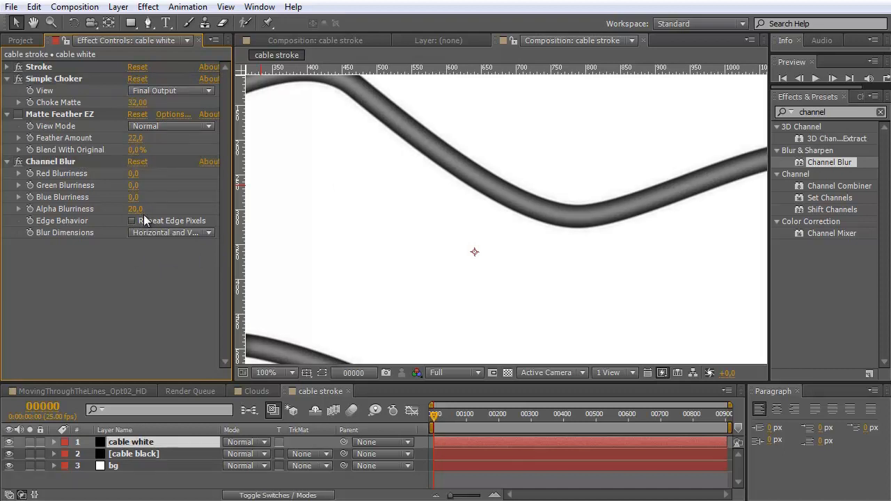
left_click(135, 209)
type("16")
key("Return")
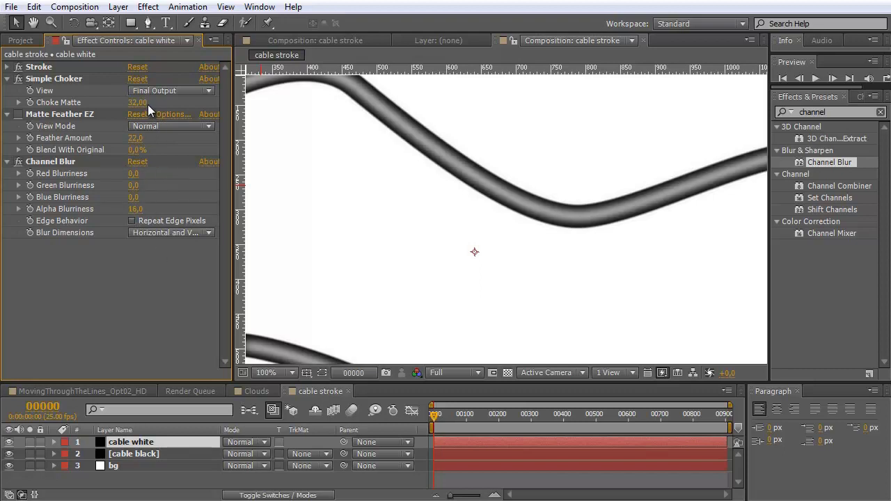
- Raise the Simple Choker's Choke Matte to 36.1 and check the shading along the whole cable
left_click_drag(139, 102, 172, 105)
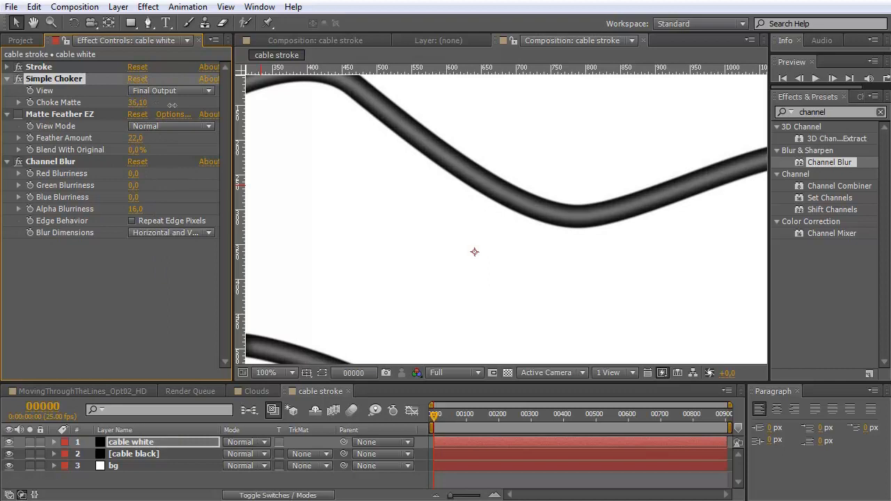
scroll(487, 327, "down", 2)
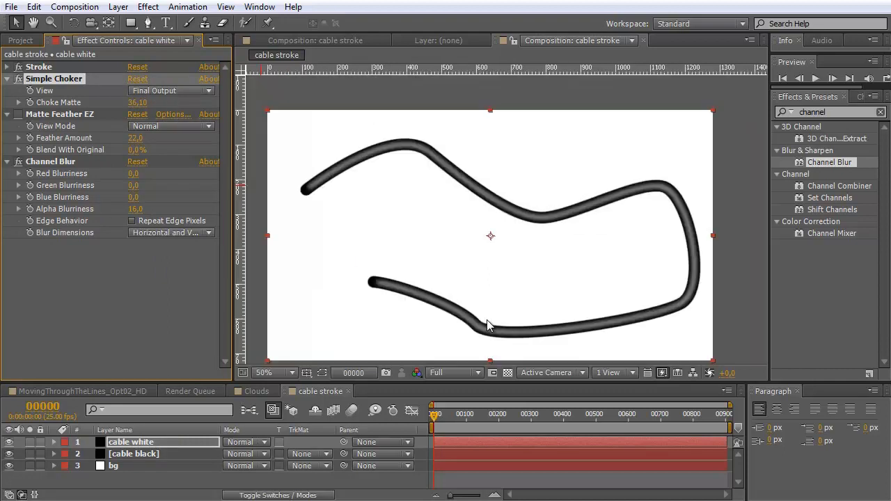
scroll(591, 220, "up", 2)
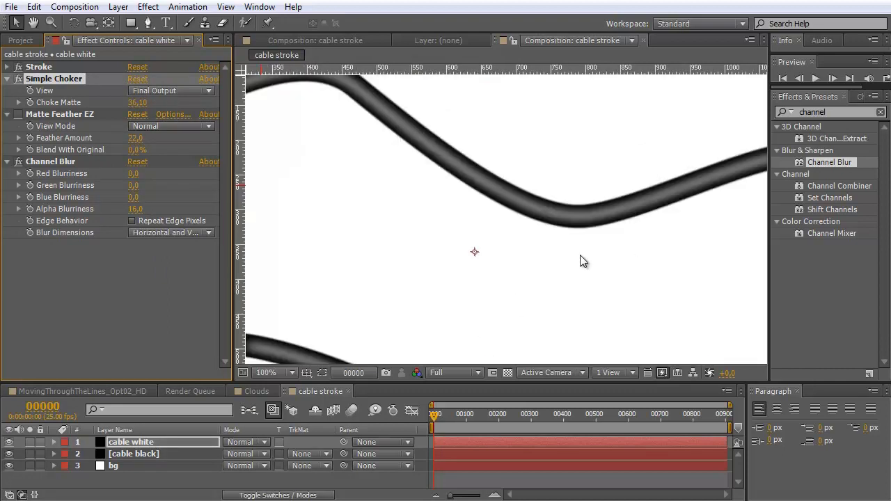
- Collapse the Simple Choker settings and expand the Stroke settings on the cable white layer
left_click(77, 278)
left_click(8, 78)
left_click(8, 66)
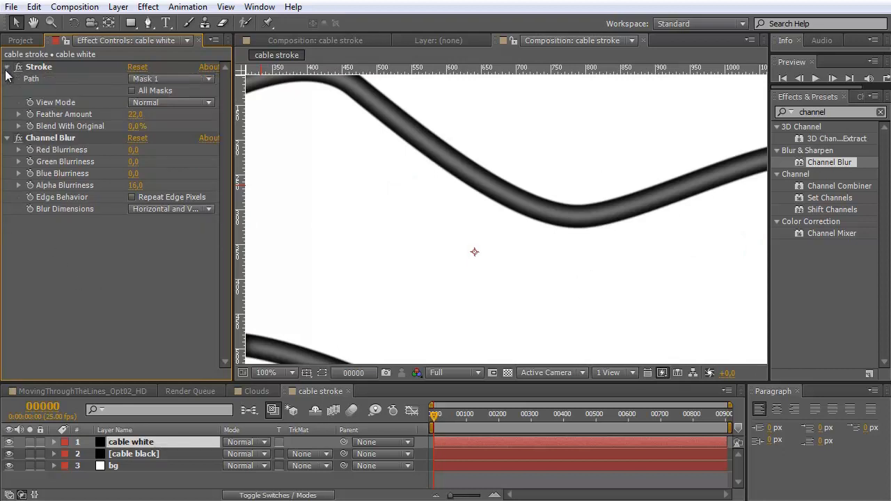
- Select the cable white layer and nudge it slightly upward in four small increments to offset the highlight
left_click(136, 454)
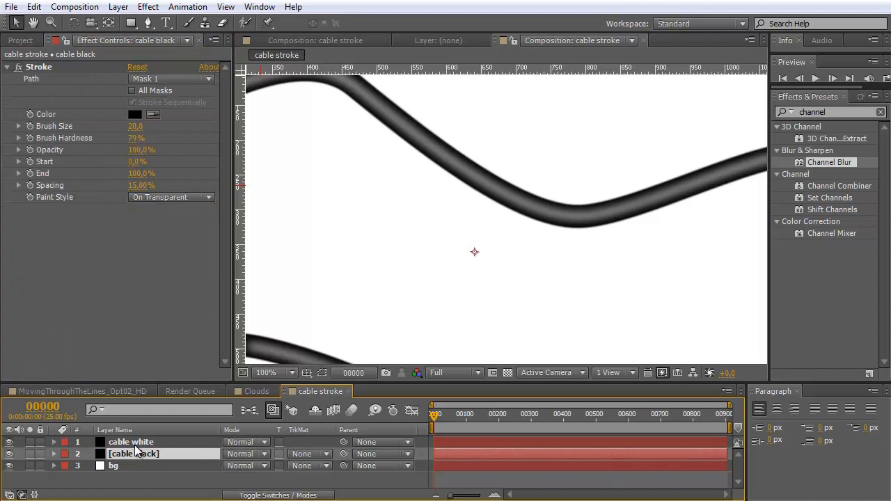
left_click(134, 443)
key("comma")
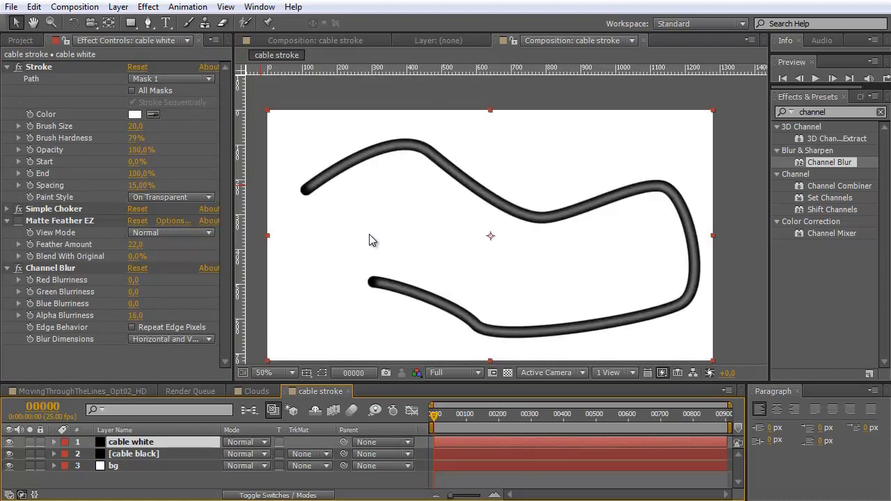
key("Up")
key("Up")
key("Up")
key("Up")
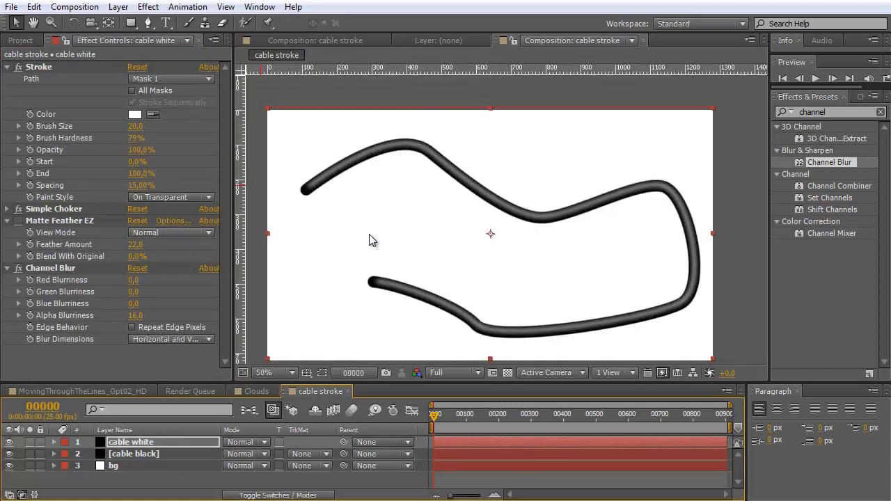
- Nudge the cable white layer three increments right and one up to refine the highlight's offset
key("Right")
key("Right")
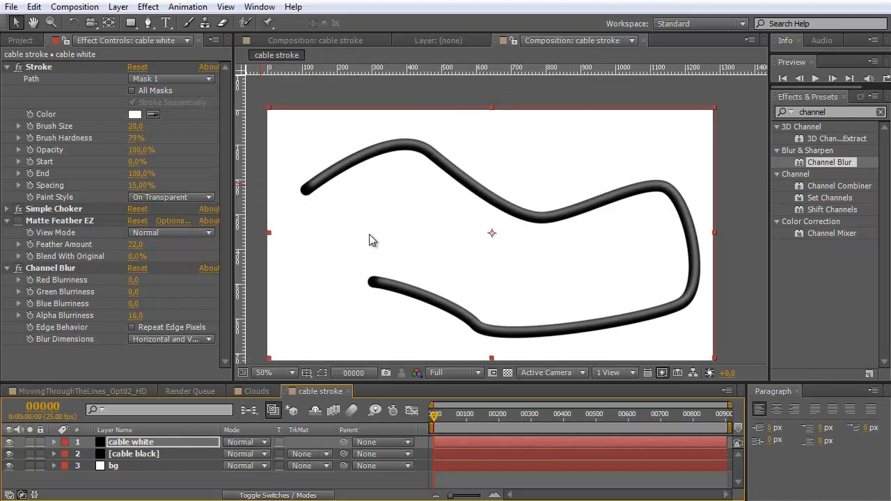
key("Right")
key("Up")
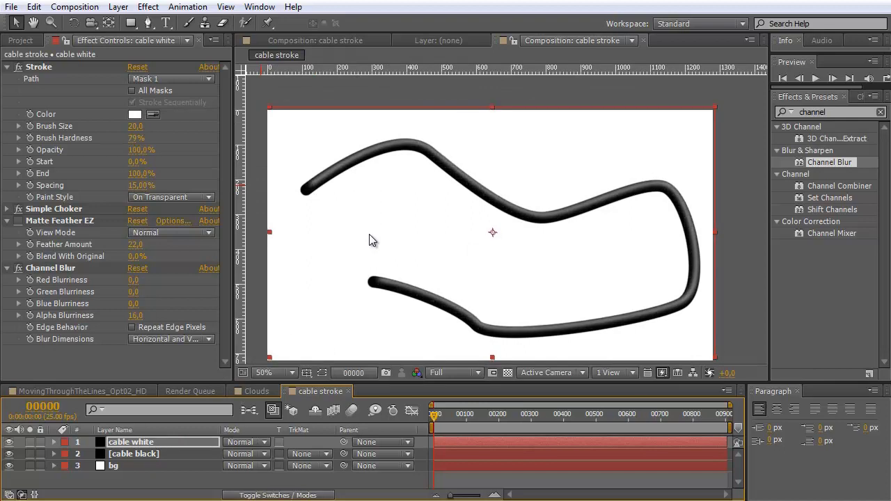
key("period")
key("h")
left_click_drag(463, 278, 636, 319)
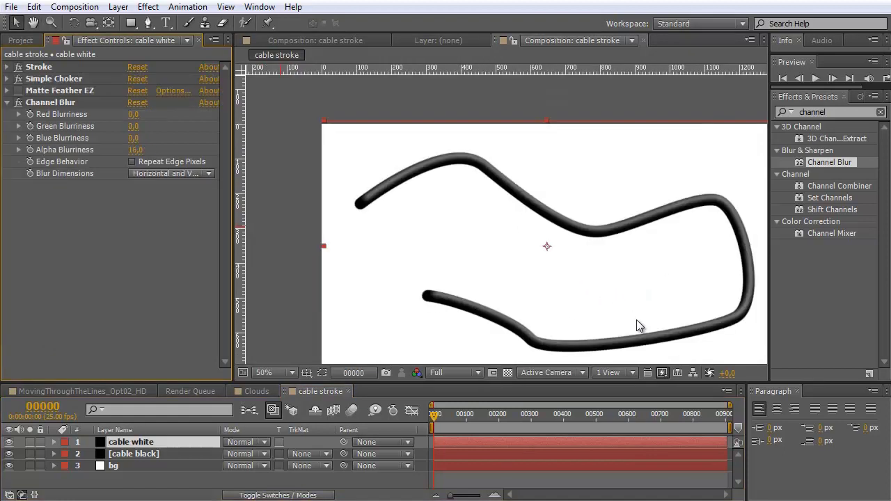
- Add the Bevel Alpha effect to the cable white layer and set its Edge Thickness to 11.9
left_click(8, 103)
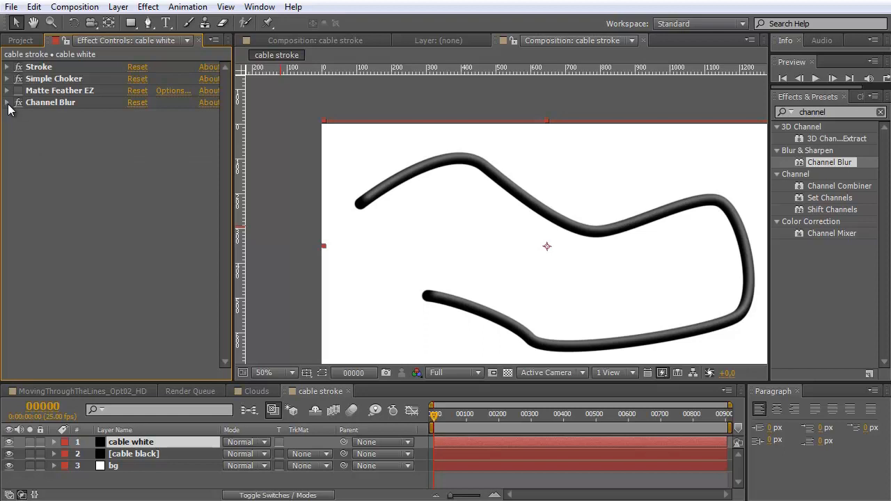
key("ctrl+5")
type("beve")
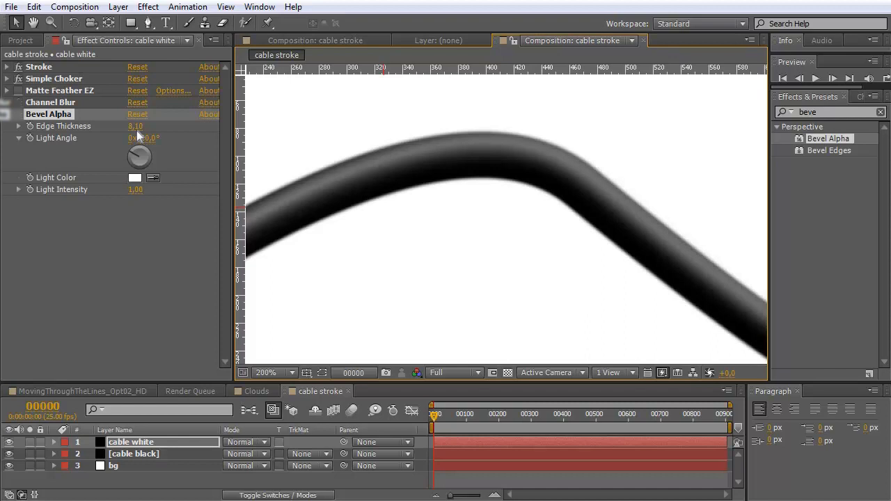
left_click_drag(136, 131, 141, 130)
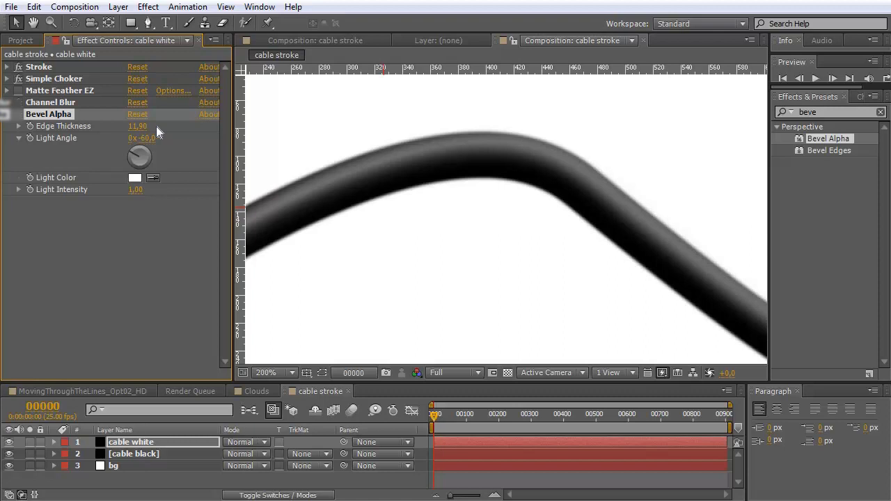
key("comma")
key("comma")
key("comma")
key("comma")
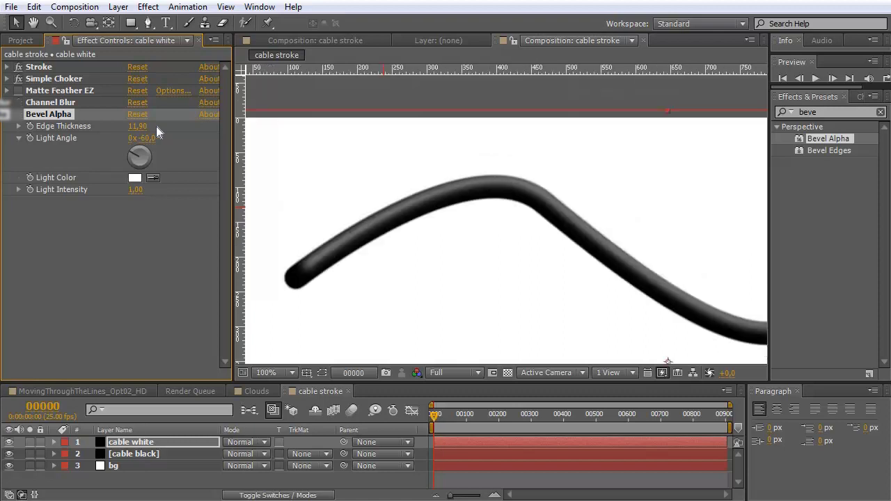
key("space")
mouse_move(675, 332)
left_mouse_down()
mouse_move(592, 281)
mouse_move(584, 247)
left_mouse_up()
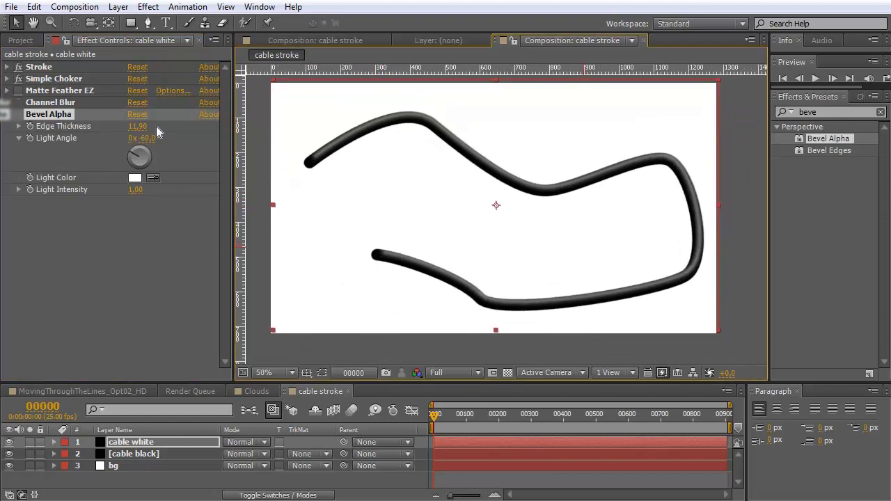
key("F2")
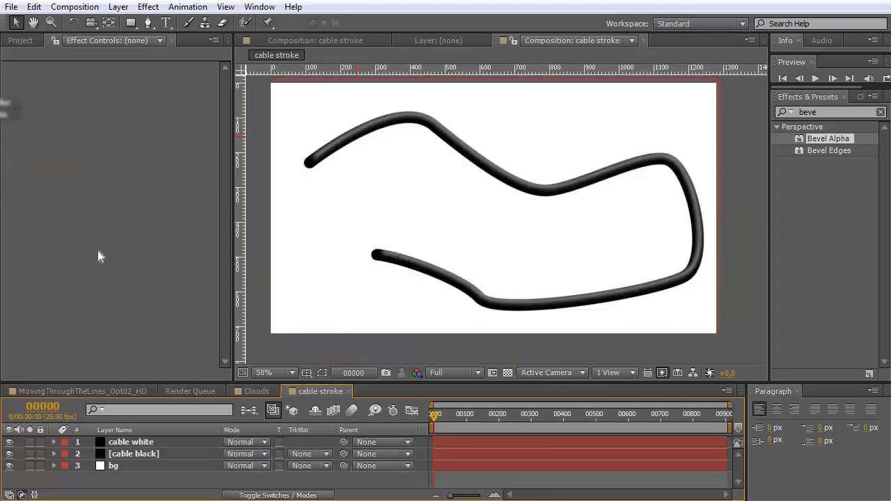
- Hide the cable white layer and try varying the Stroke's End value on the cable black layer
key("ctrl+Down")
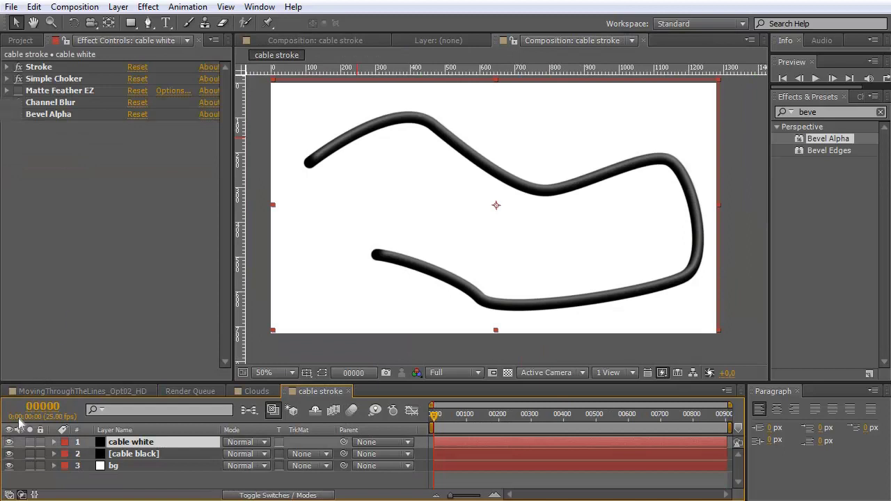
left_click(9, 442)
left_click(132, 452)
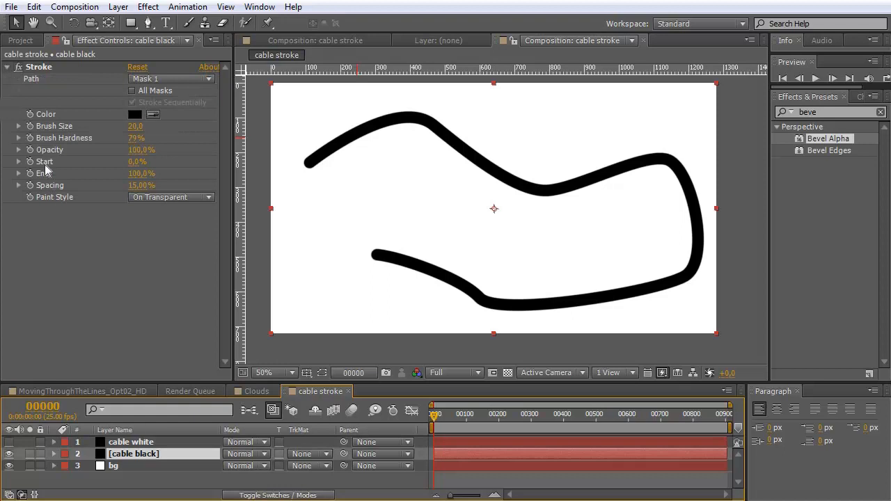
left_click(77, 167)
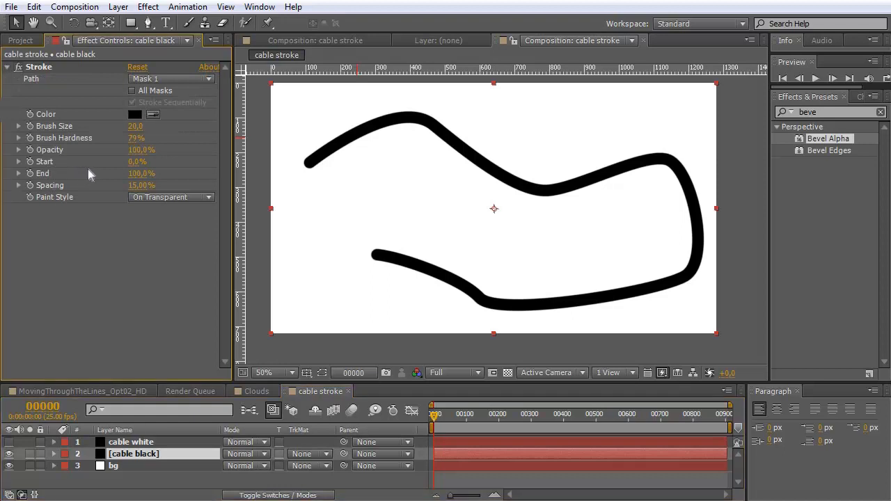
mouse_move(139, 174)
left_mouse_down()
mouse_move(131, 165)
mouse_move(135, 178)
left_mouse_up()
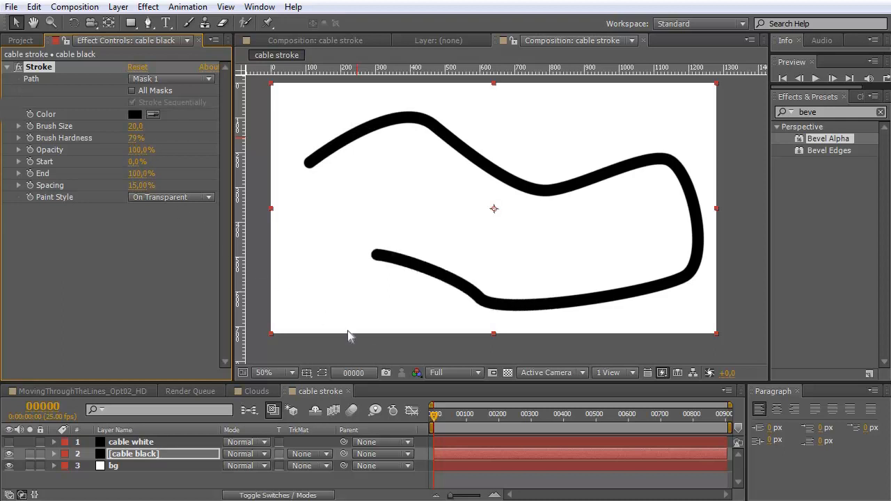
- Keyframe the cable black Stroke's End from 0% at frame 0 to 100% at frame 101, and preview the animation
left_click(467, 419)
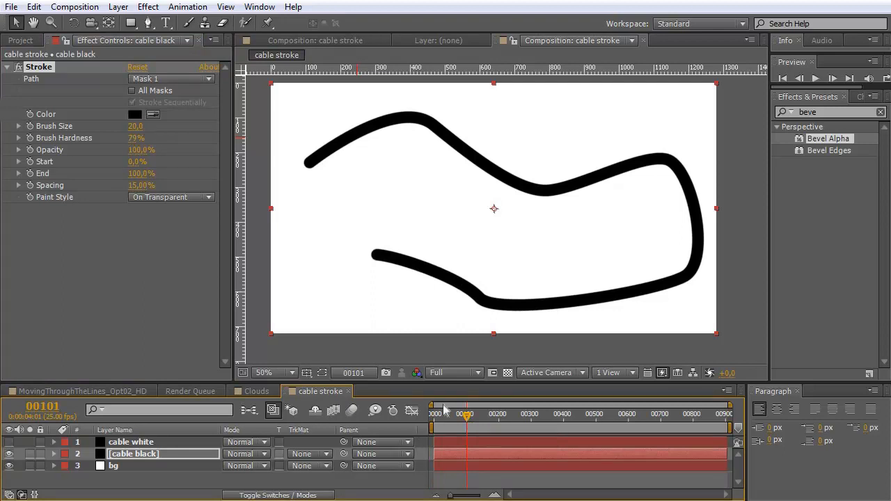
left_click(30, 174)
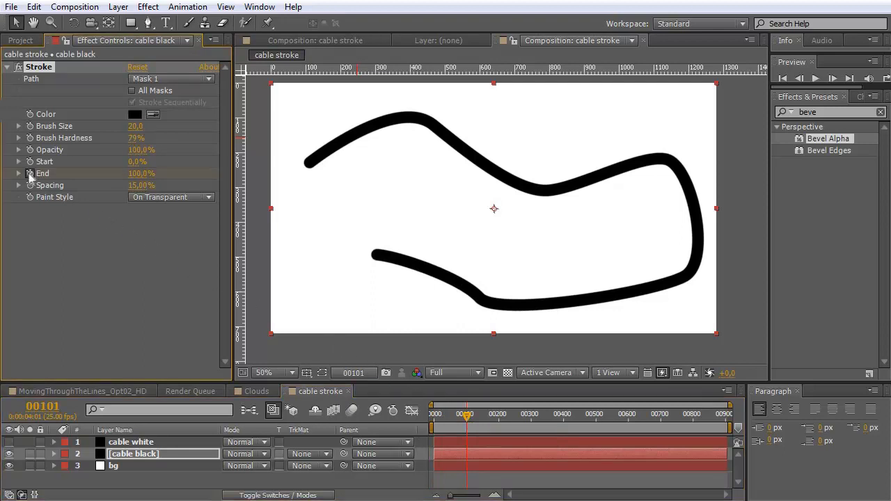
left_click_drag(466, 416, 431, 420)
left_click(137, 174)
type("0")
key("Return")
key("space")
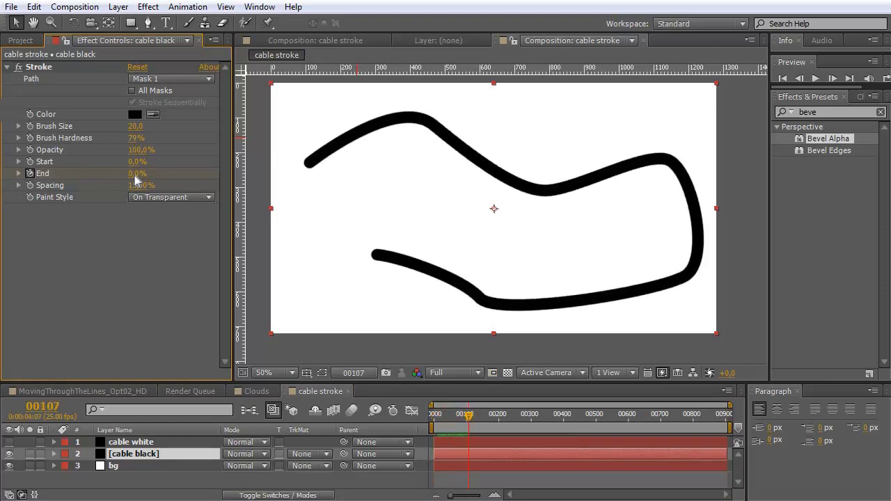
key("Home")
key("space")
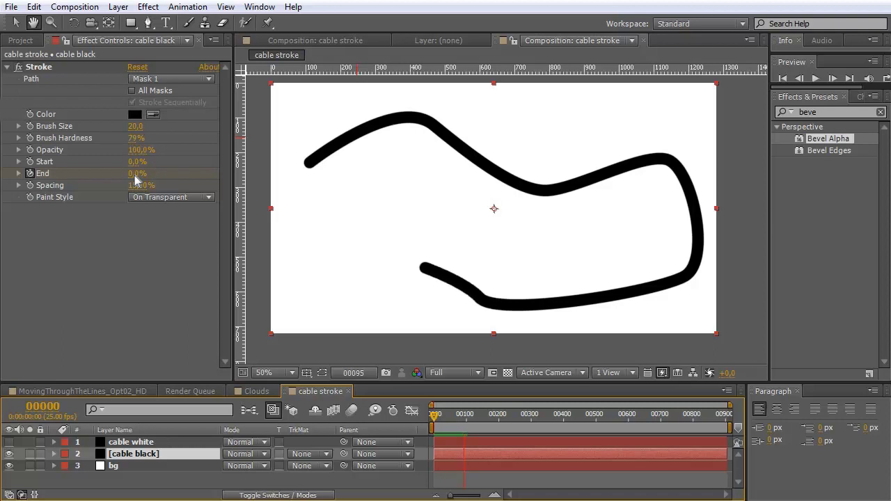
key("space")
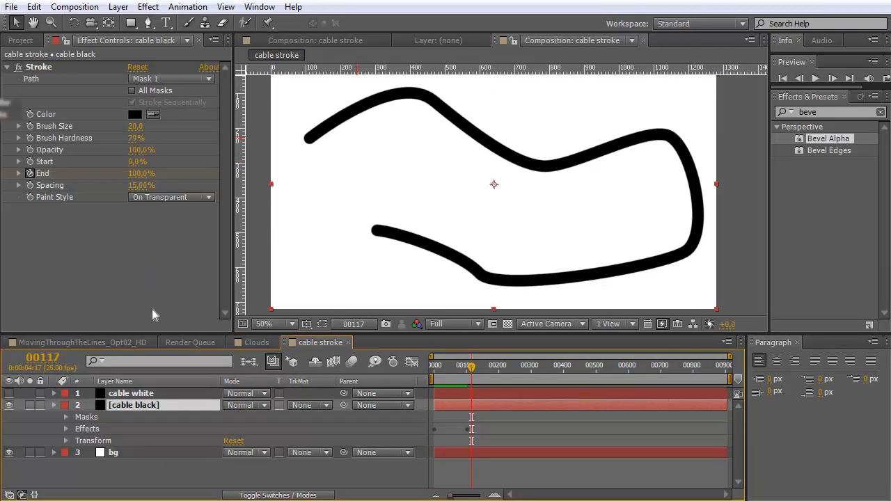
- Show the cable white layer and link its Stroke End to cable black's Stroke End with an expression
left_click(164, 393)
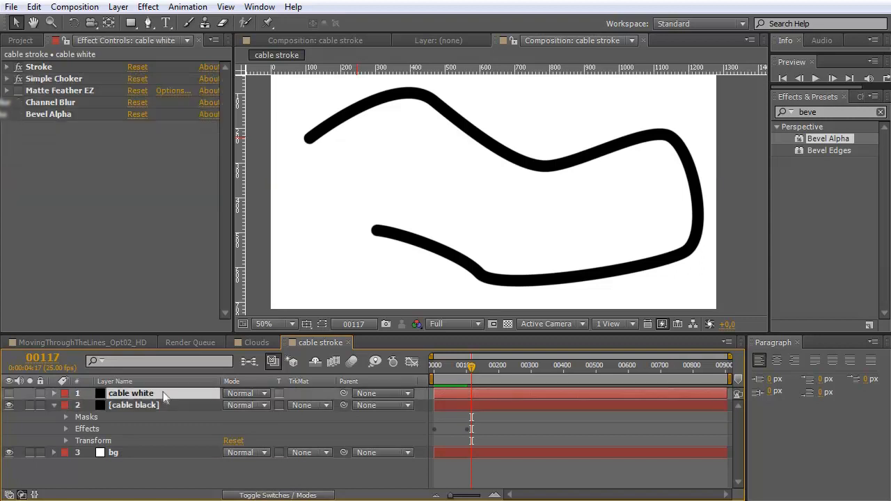
key("ctrl+alt+shift+v")
key("ctrl+grave")
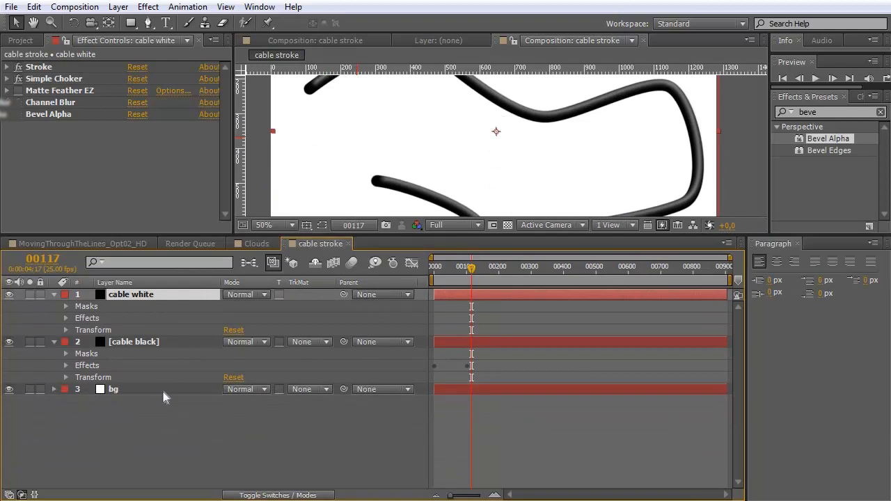
left_click(66, 365)
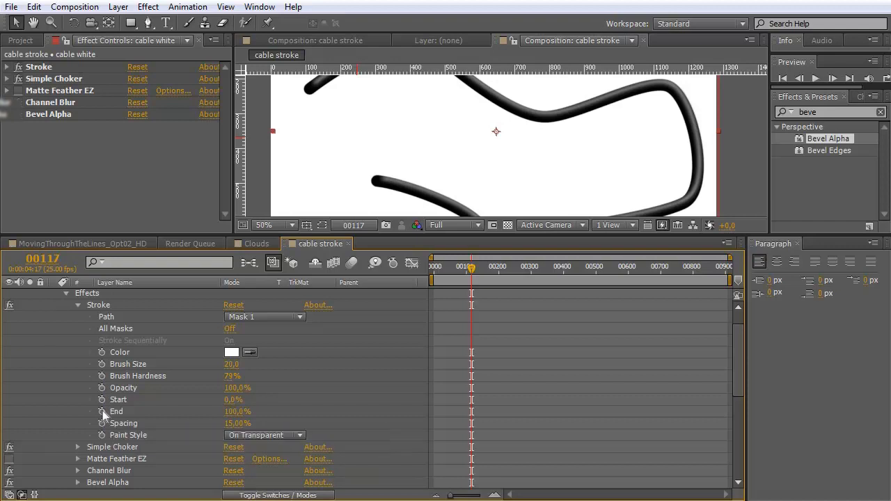
left_click(102, 411, "alt")
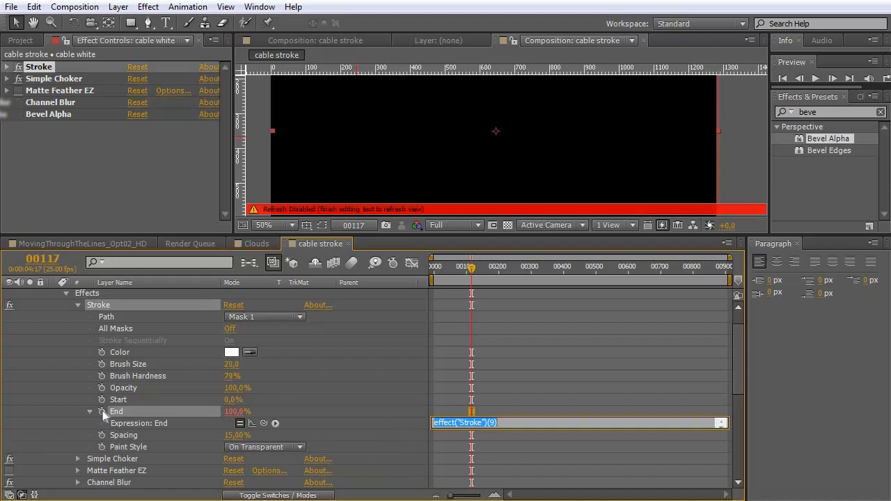
mouse_move(264, 422)
left_mouse_down()
mouse_move(208, 494)
mouse_move(204, 480)
mouse_move(179, 478)
mouse_move(193, 440)
mouse_move(175, 478)
mouse_move(163, 477)
mouse_move(165, 309)
mouse_move(179, 348)
mouse_move(163, 388)
mouse_move(129, 428)
mouse_move(36, 422)
mouse_move(145, 423)
mouse_move(172, 384)
mouse_move(141, 424)
mouse_move(84, 427)
mouse_move(132, 434)
left_mouse_up()
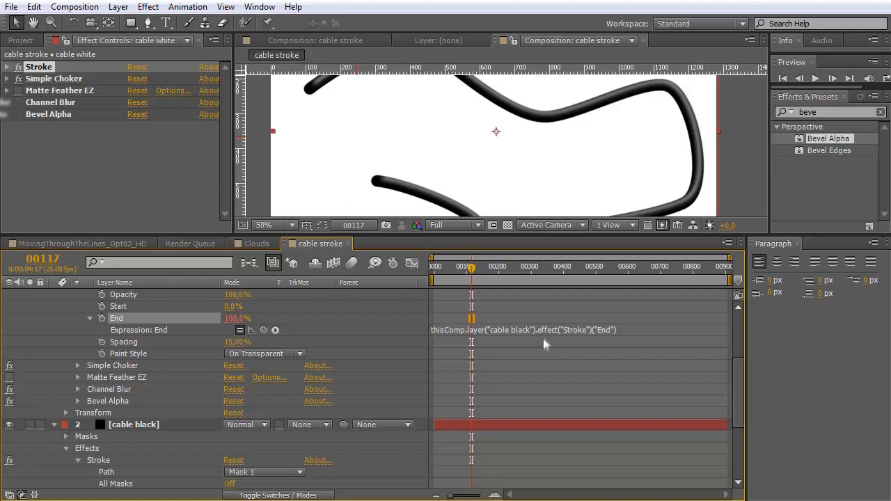
- Collapse both cable layers' properties and scrub through the timeline to check that the black and white strokes grow together
scroll(543, 338, "up", 3)
scroll(542, 339, "up", 6)
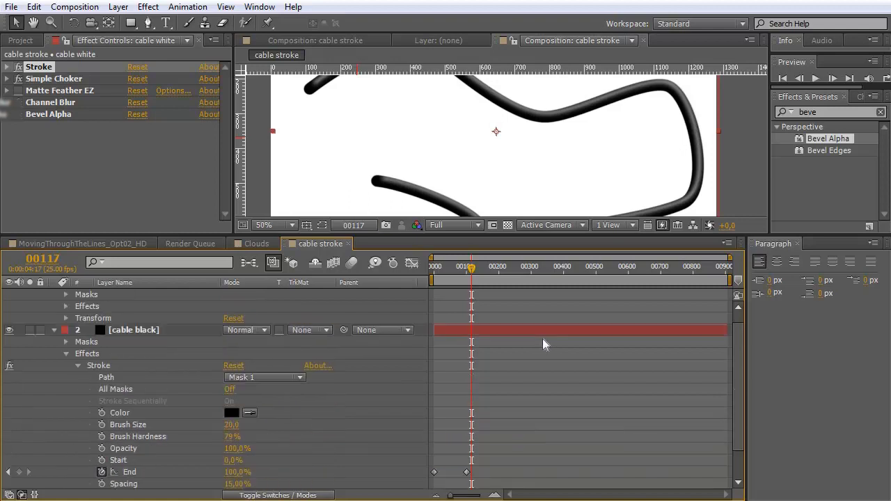
key("u")
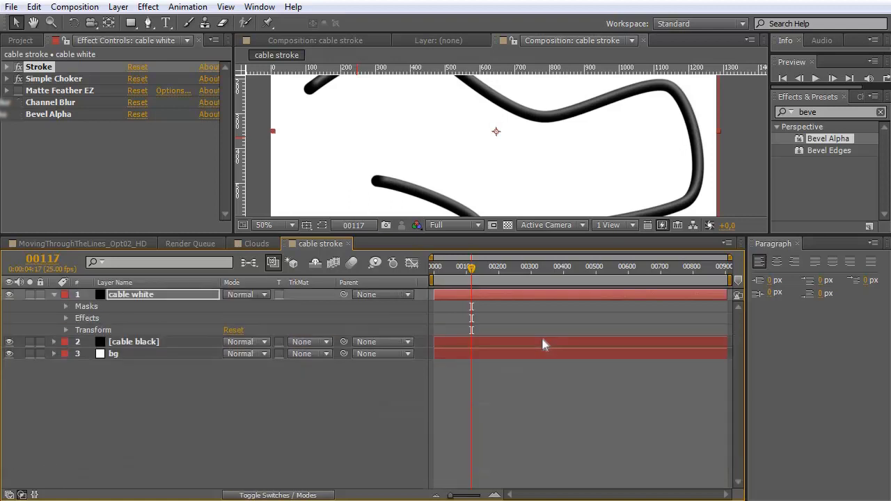
key("u")
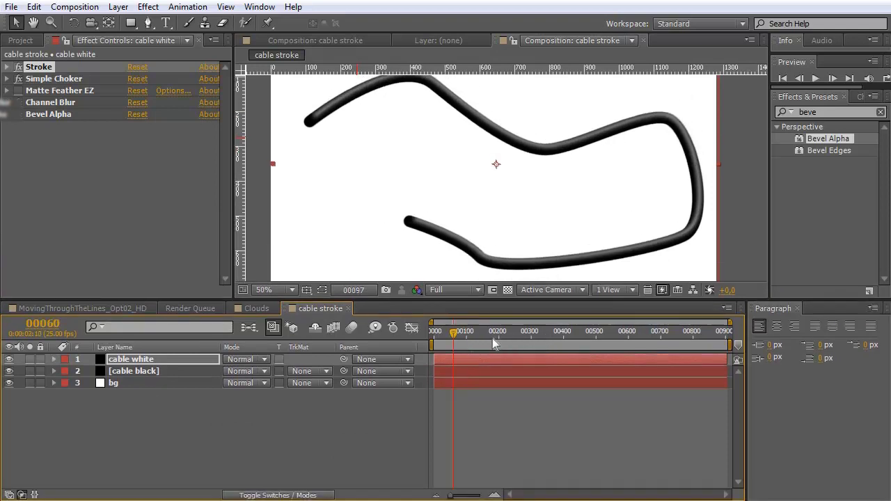
mouse_move(453, 334)
left_mouse_down()
mouse_move(437, 334)
mouse_move(476, 335)
mouse_move(433, 335)
mouse_move(444, 336)
left_mouse_up()
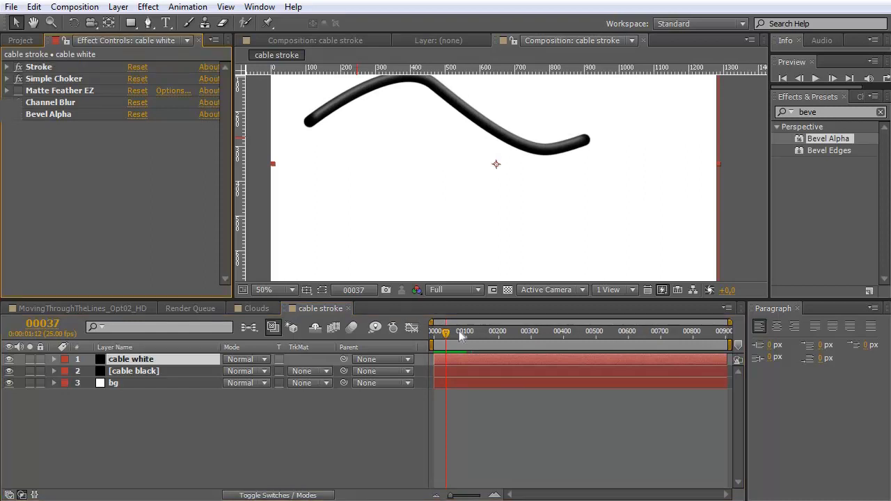
- Import the plug.jpg image into the project
left_click(21, 41)
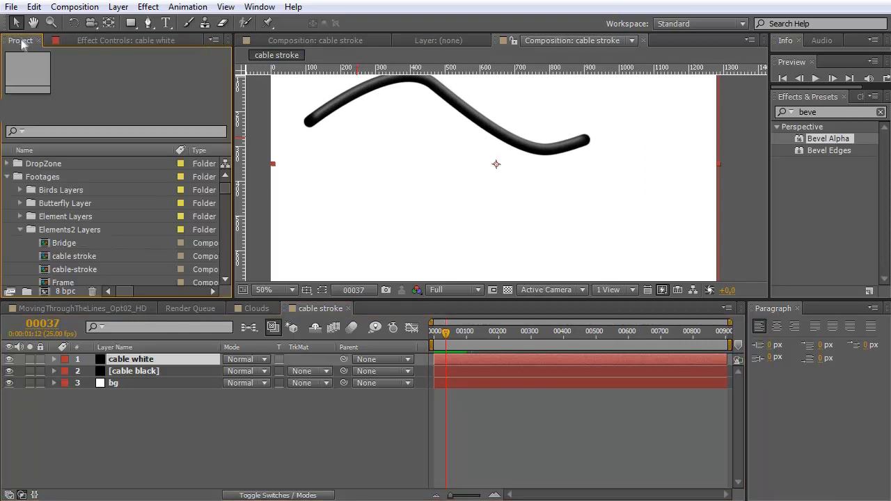
scroll(149, 237, "down", 10)
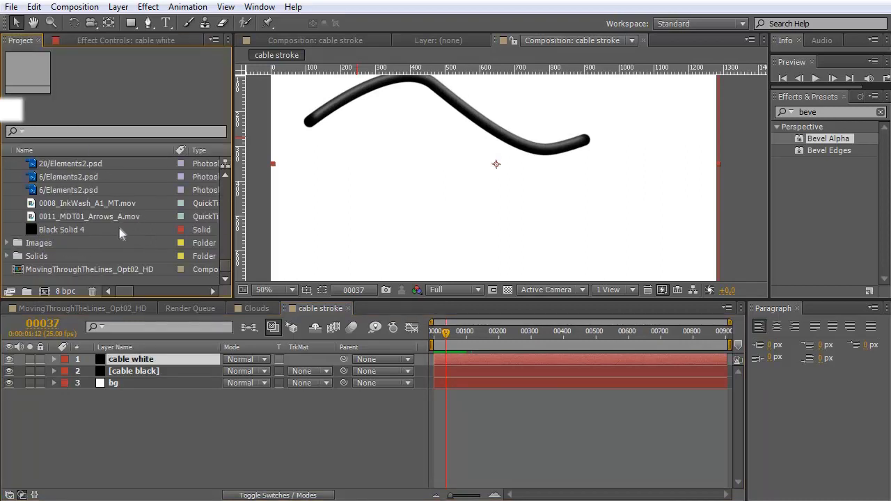
key("ctrl+i")
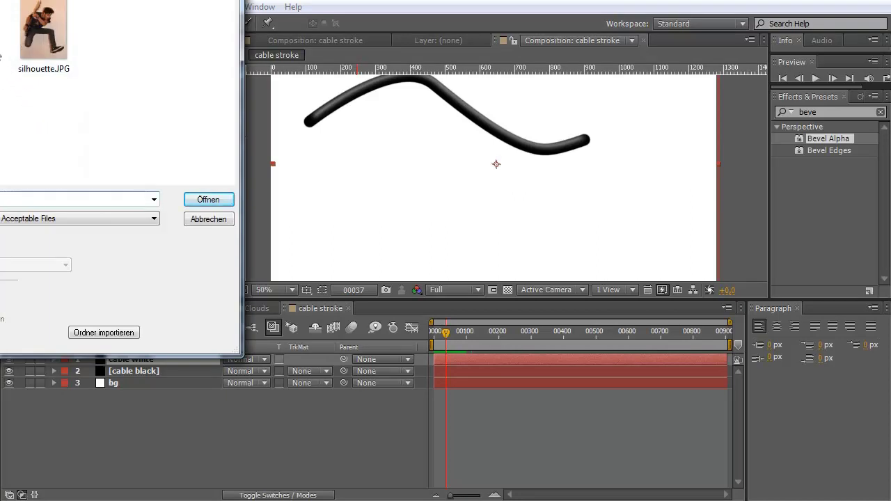
scroll(43, 41, "up", 2)
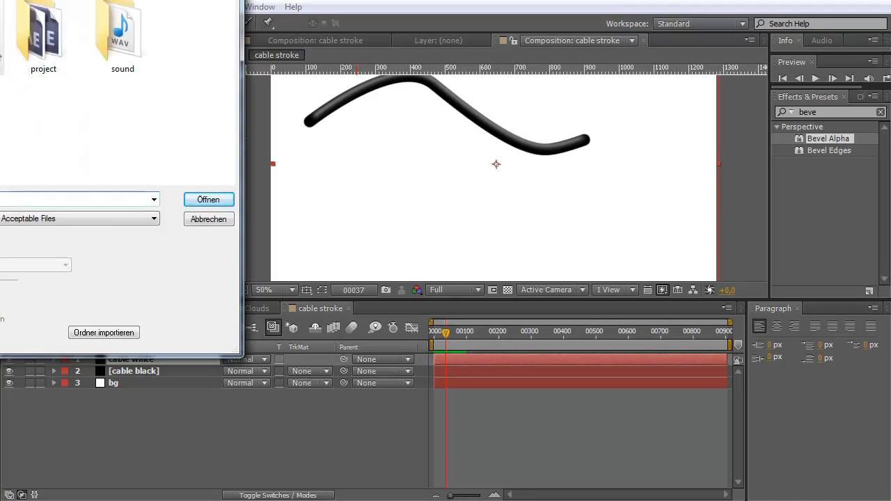
scroll(43, 42, "down", 2)
double_click(0, 53)
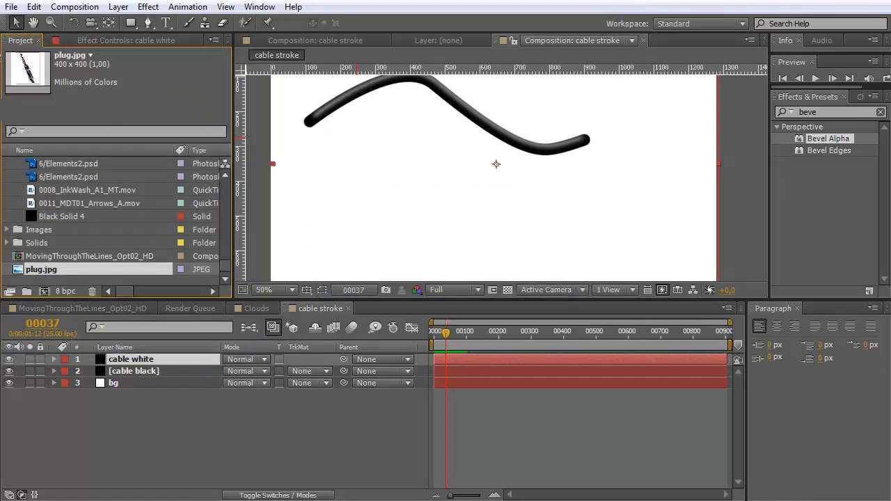
- Create a new composition from plug.jpg and enlarge the composition viewer area for detailed work on the plug
mouse_move(31, 270)
left_mouse_down()
mouse_move(15, 270)
mouse_move(44, 291)
mouse_move(41, 277)
left_mouse_up()
left_click_drag(41, 271, 44, 295)
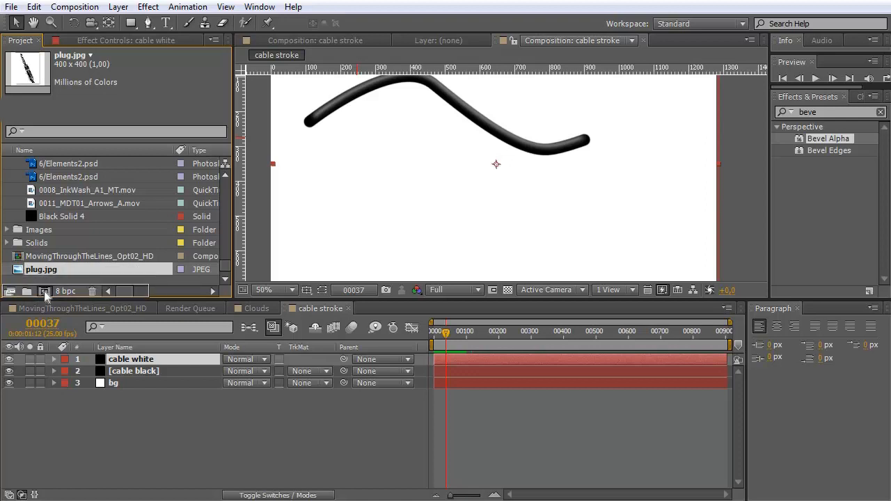
key("period")
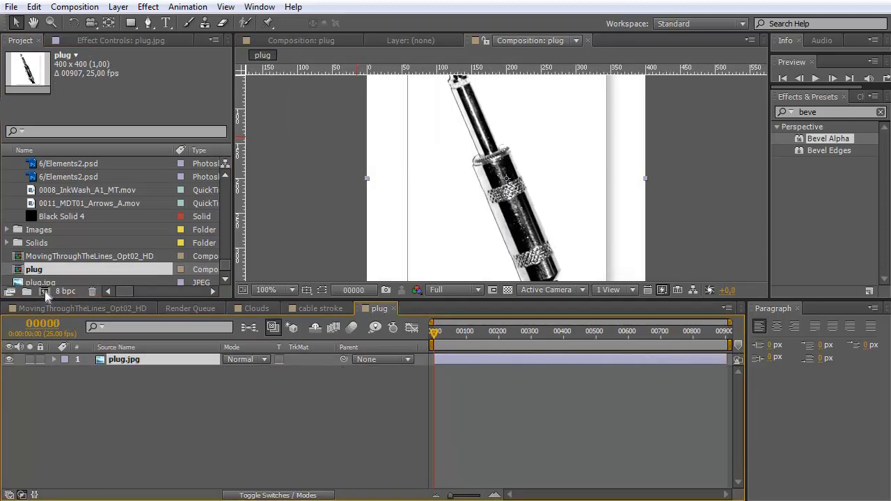
key("period")
left_click_drag(45, 300, 44, 443)
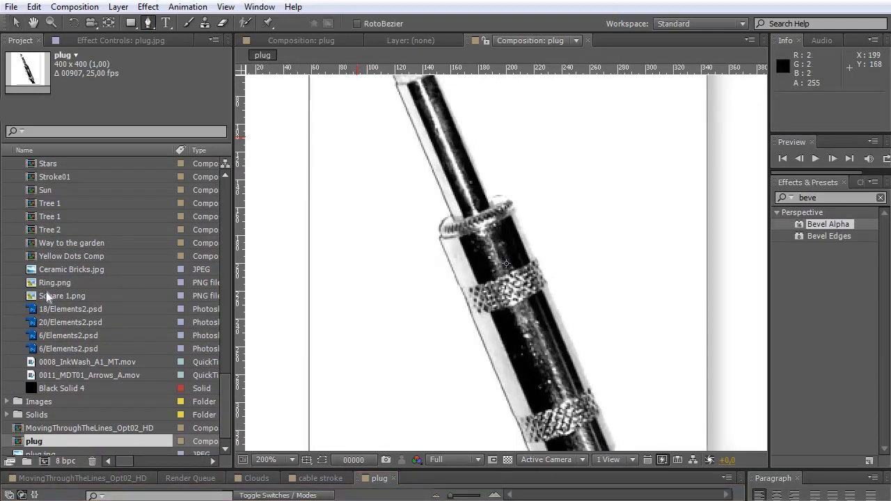
- Trace a closed Pen mask around the plug's outline on plug.jpg to cut it out from its background
left_click(590, 343)
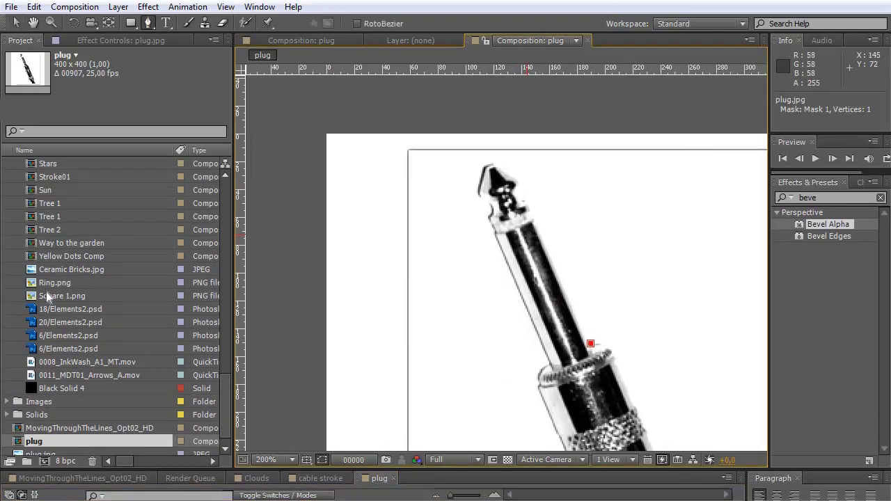
left_click(538, 230)
left_click(530, 210)
left_click(520, 202)
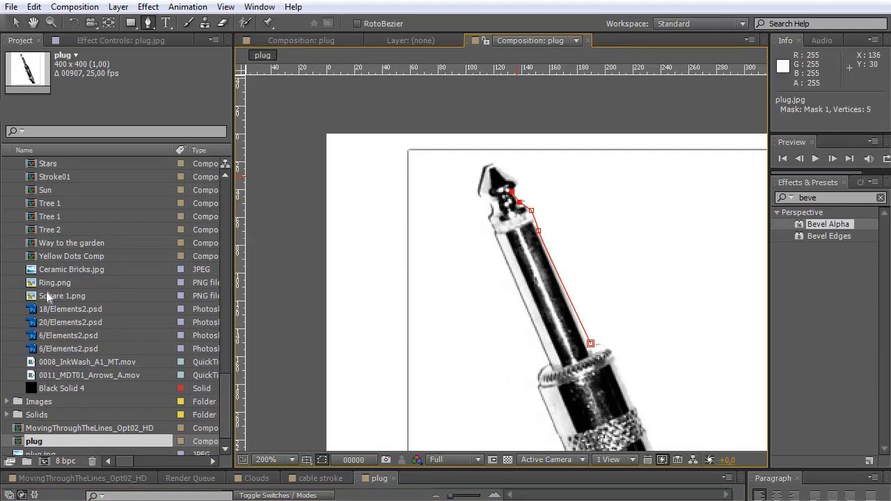
left_click(515, 185)
left_click(515, 179)
left_click(497, 168)
left_click(486, 163)
scroll(546, 187, "up", 1)
left_click(421, 162)
left_click(422, 213)
left_click(414, 204)
left_click(423, 215)
left_click(436, 232)
left_click(443, 279)
left_click_drag(506, 431, 414, 199)
left_click(414, 199)
left_click(459, 313)
left_click_drag(438, 333, 416, 216)
left_click(439, 357)
left_click(444, 285)
left_click(498, 417)
left_click_drag(499, 418, 382, 136)
left_click(441, 274)
left_click_drag(441, 274, 376, 150)
left_click(437, 283)
left_click(494, 301)
left_click(505, 318)
key("ctrl+z")
left_click(525, 289)
left_click(580, 233)
left_click(582, 210)
left_click(570, 188)
left_click_drag(569, 188, 682, 358)
left_click(689, 228)
left_click(656, 153)
left_click(637, 137)
left_click(616, 134)
scroll(623, 373, "down", 3)
key("v")
left_click(645, 371)
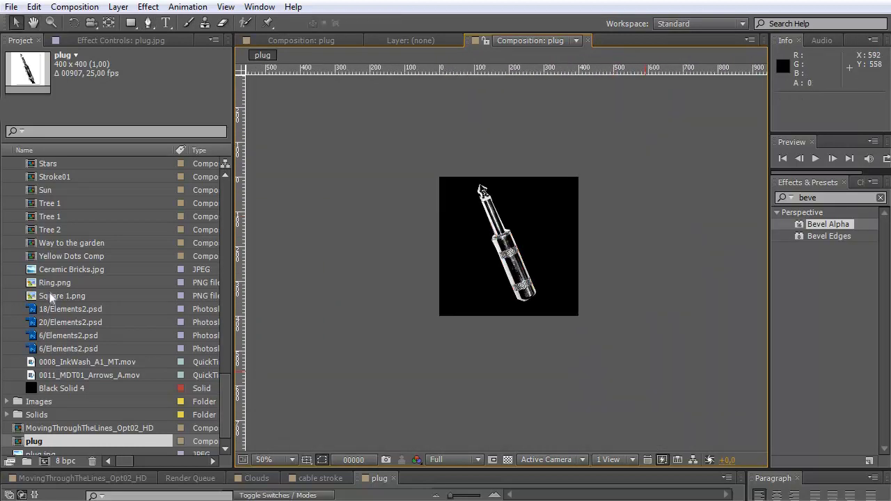
- Place a vertical ruler guide near the horizontal centre of the plug composition
key("period")
key("period")
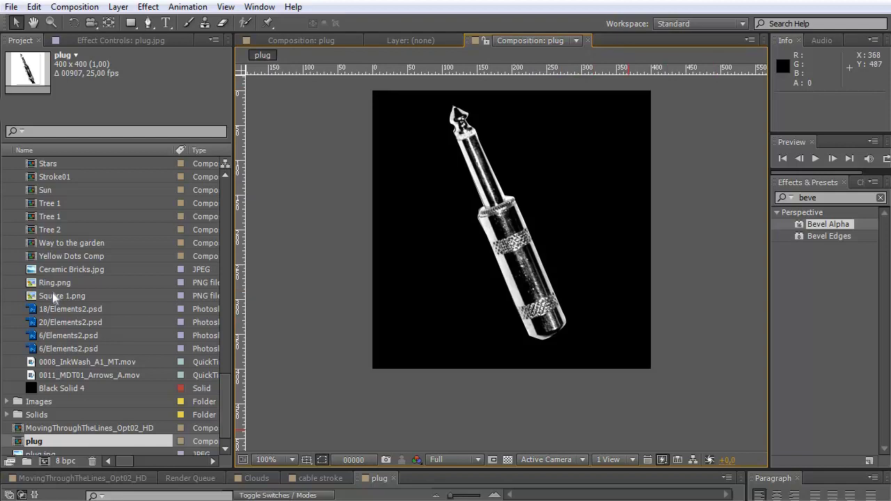
key("ctrl+r")
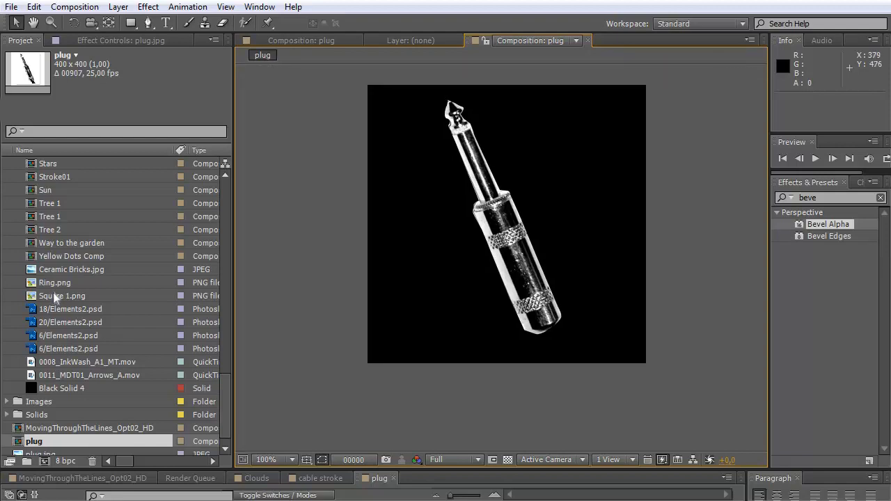
key("ctrl+r")
key("ctrl+r")
key("ctrl+r")
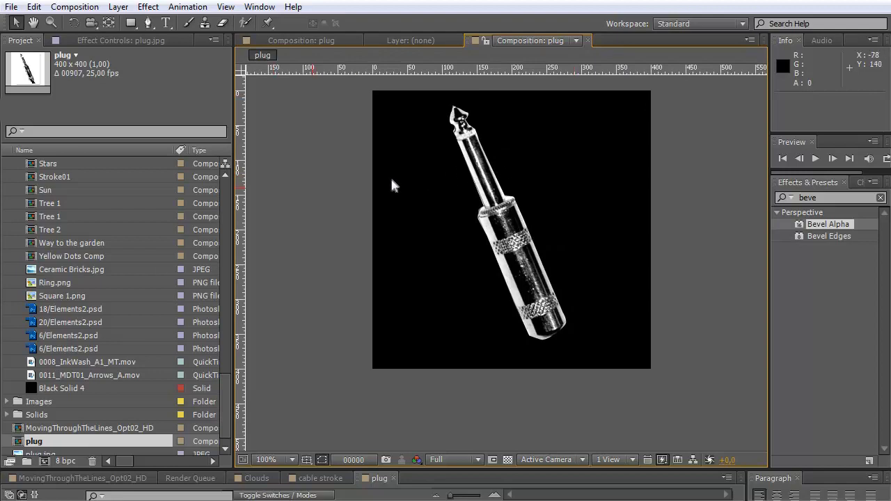
left_click_drag(243, 199, 513, 216)
- Rotate the plug upright by about 22.1° and nudge it to position 206, 209 along the guide
key("w")
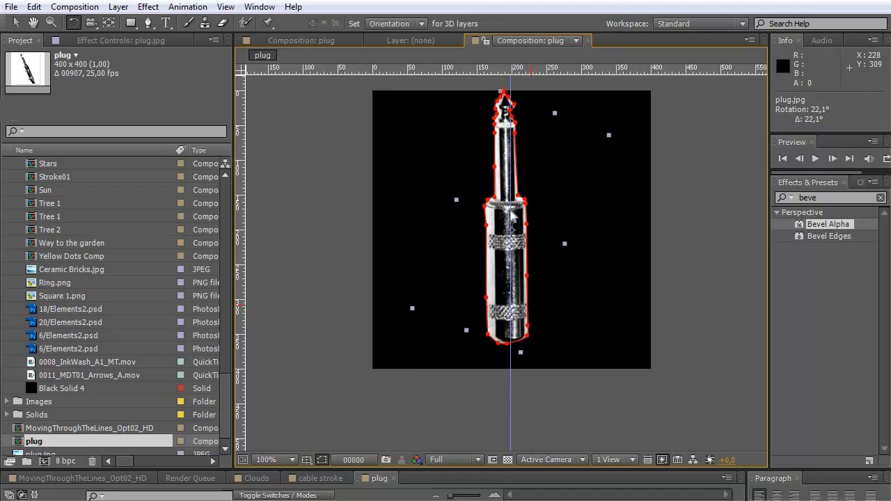
key("Right")
key("Right")
key("Right")
key("Right")
key("Right")
key("Right")
key("Right")
key("Right")
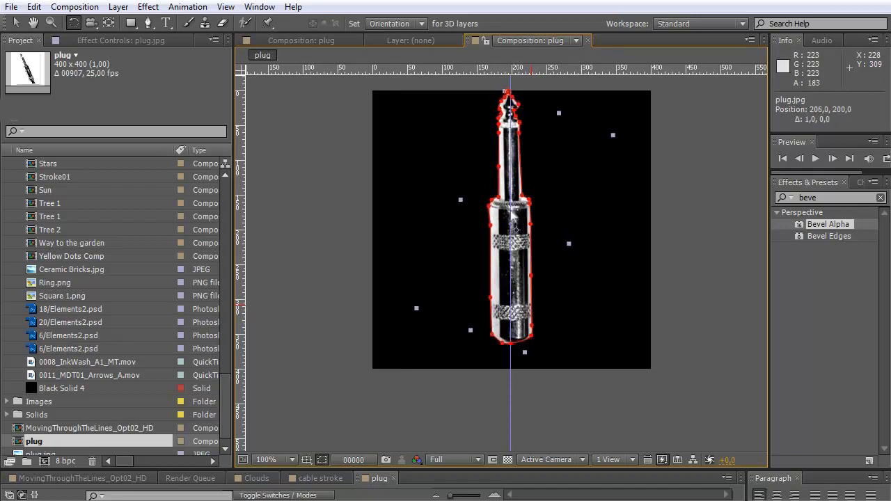
key("Right")
key("Right")
key("Down")
key("Down")
key("Down")
key("Down")
key("Down")
key("Down")
key("Down")
key("Down")
key("Down")
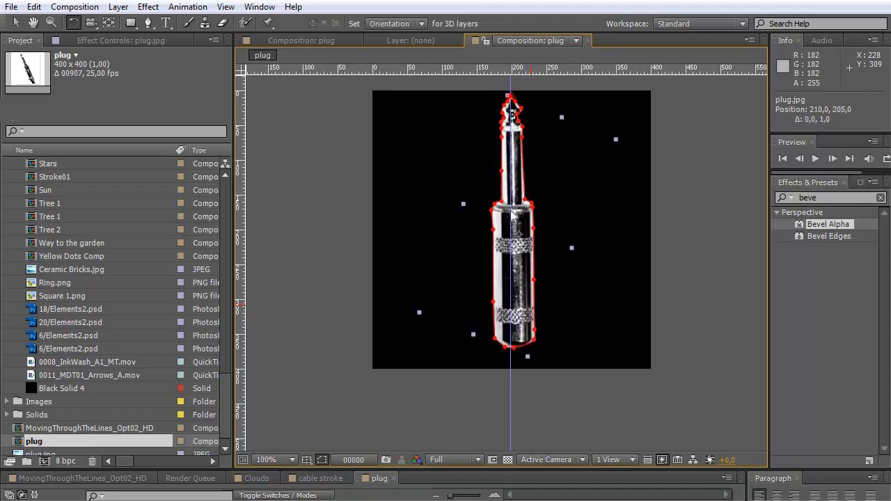
key("Left")
key("Left")
key("Left")
key("Left")
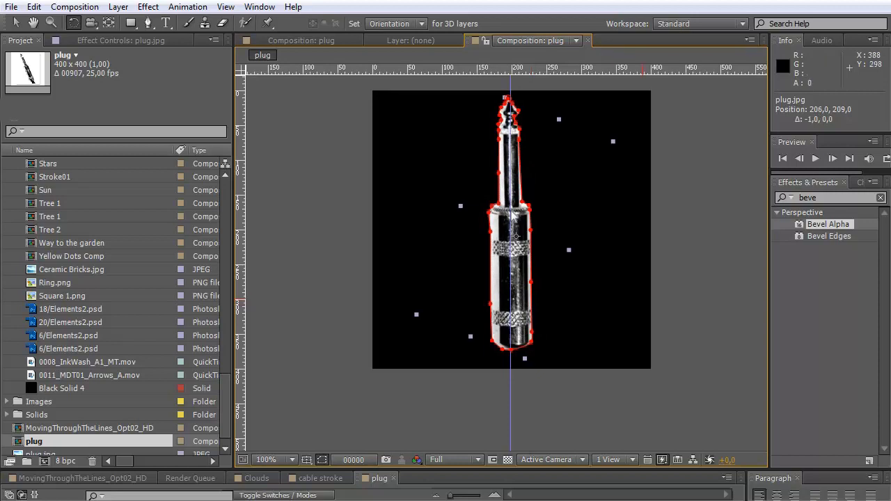
- Refine the plug's rotation to 22.6°, nudge it to position 204, 209 on the guide, and deselect it
left_click_drag(512, 217, 513, 218)
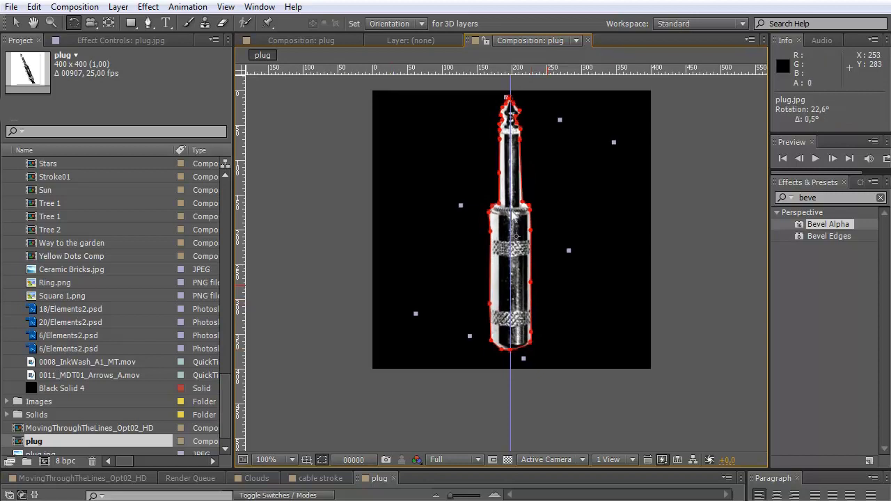
key("Left")
key("Left")
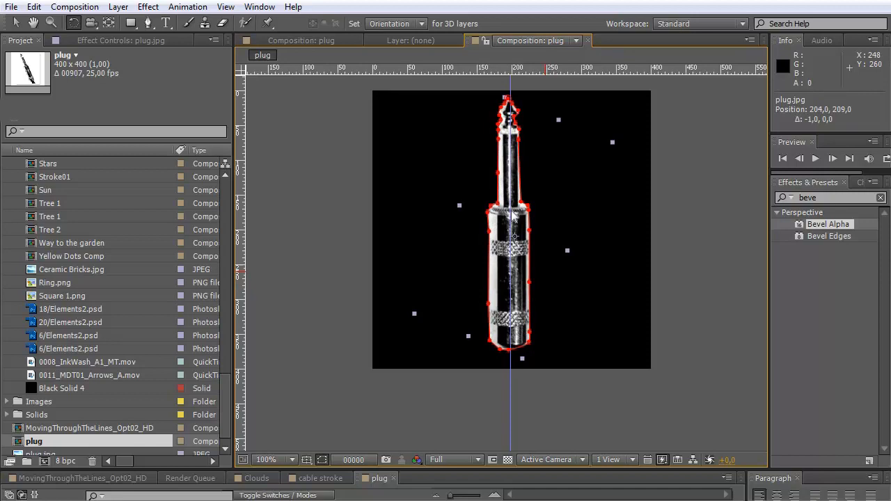
key("v")
key("F2")
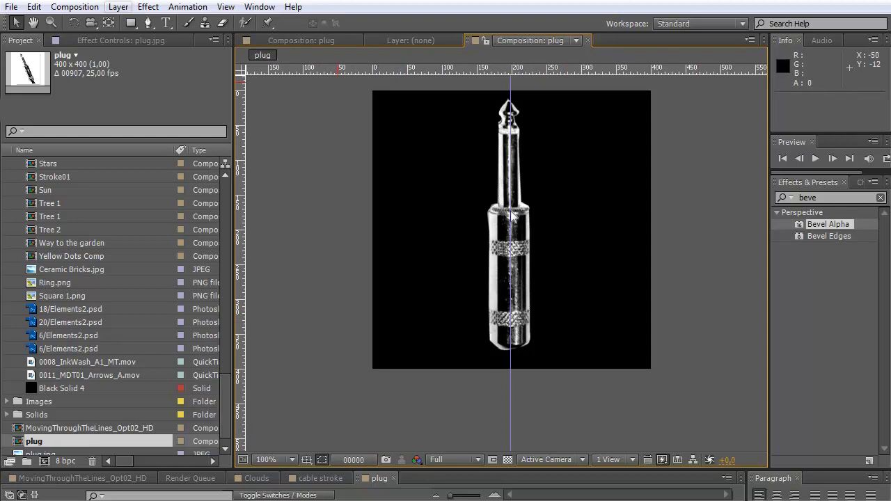
- Draw a region of interest tightly around the upright plug and crop the composition to it
left_click(492, 460)
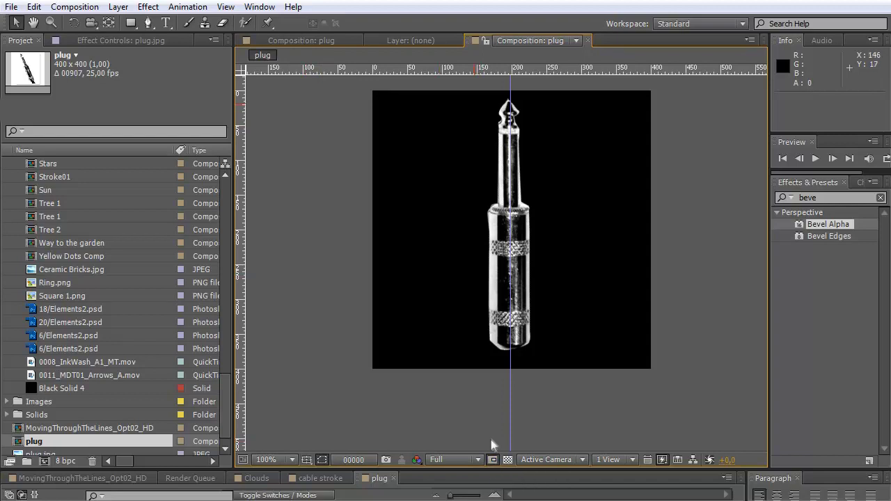
left_click_drag(472, 94, 543, 359)
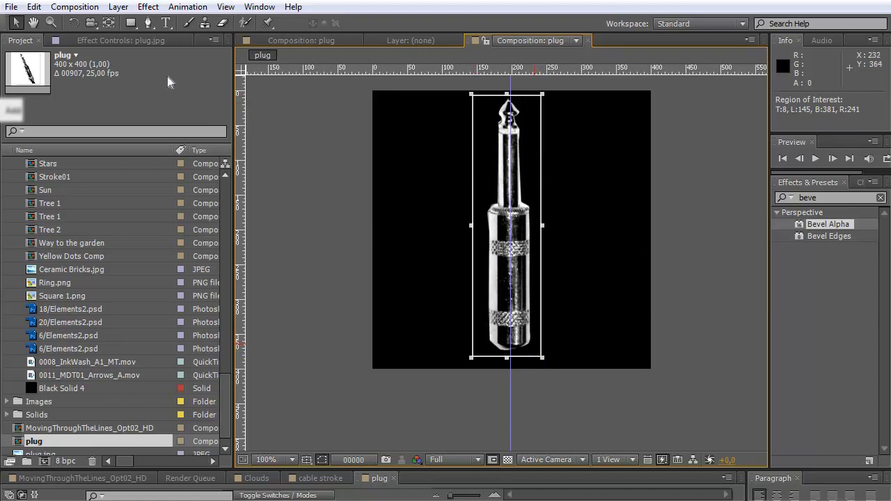
left_click(80, 10)
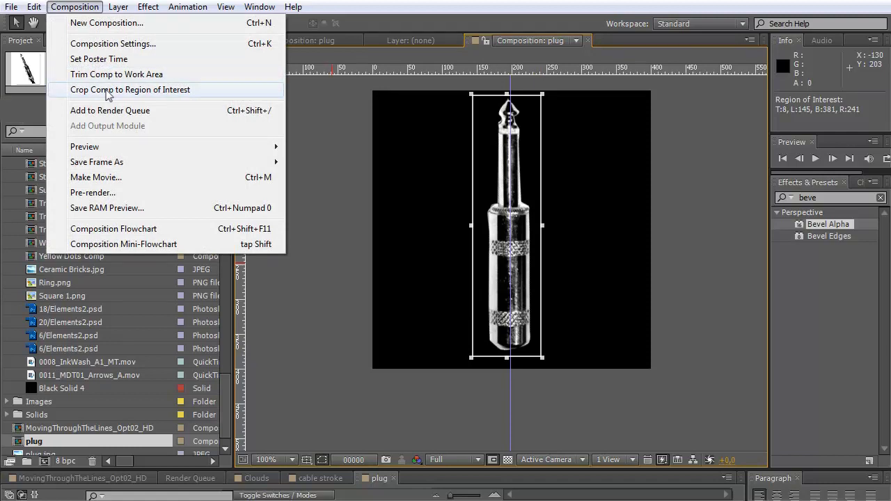
left_click(107, 91)
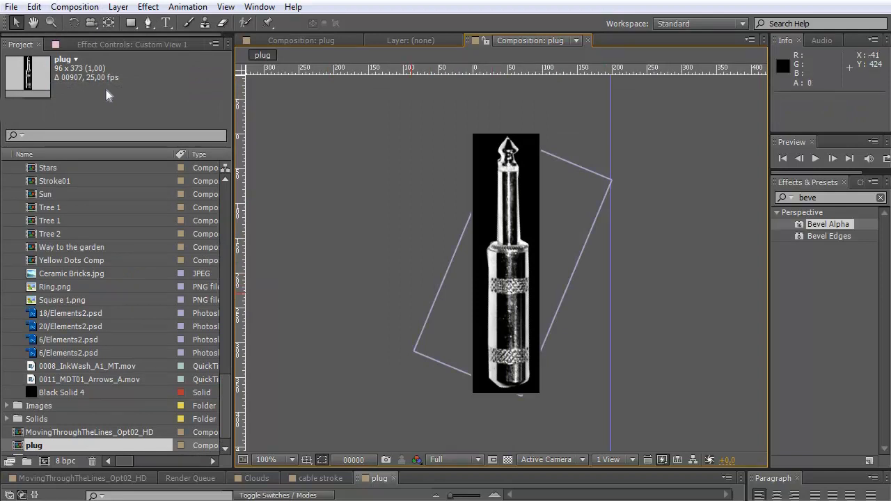
- Add the plug composition as the top layer of cable stroke and place it beyond the cable's end at about 974, 324
left_click(393, 479)
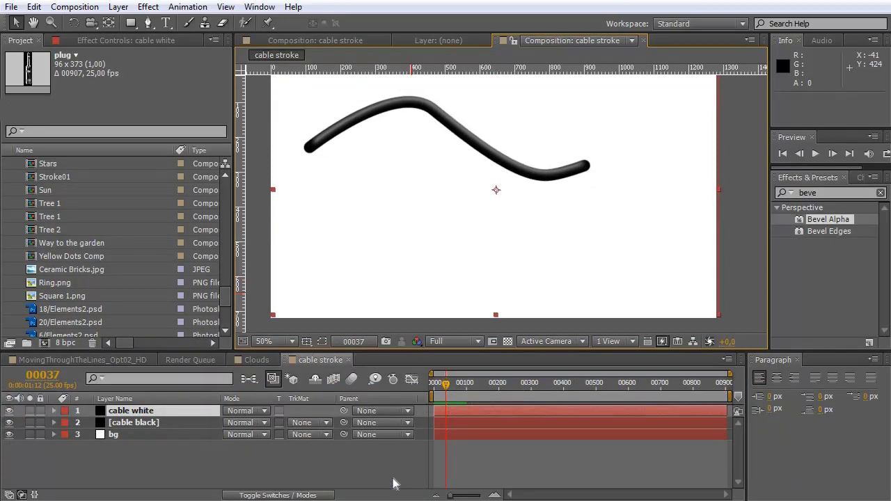
key("ctrl+f")
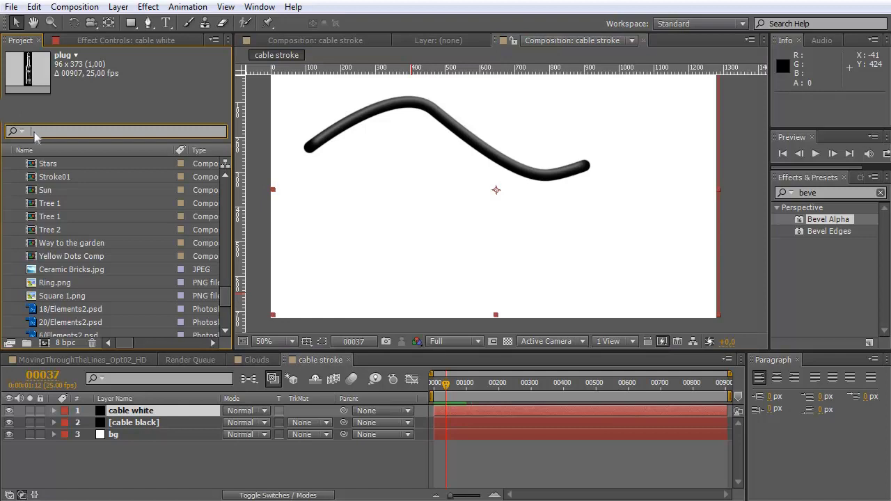
type("plu")
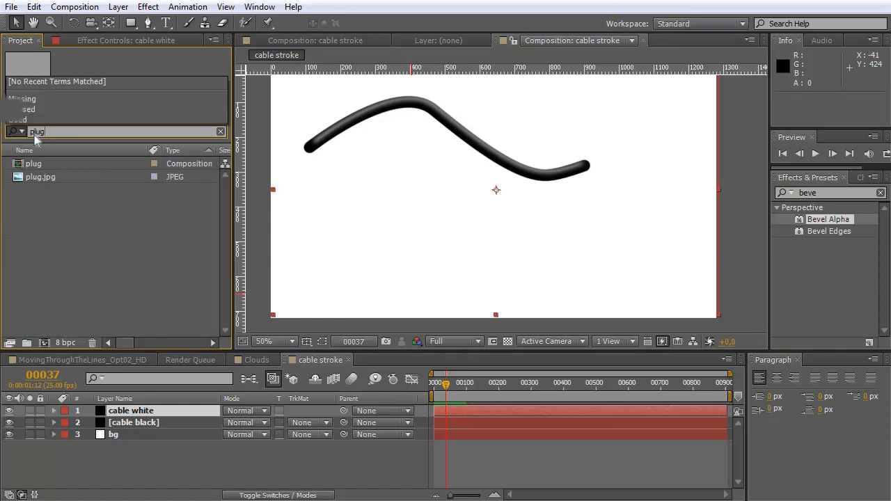
type("g")
left_click_drag(33, 163, 183, 417)
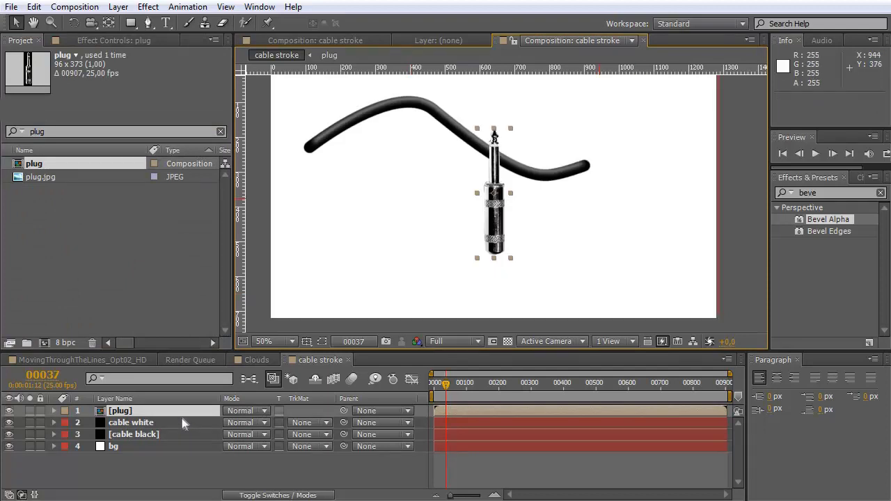
left_click_drag(495, 218, 611, 206)
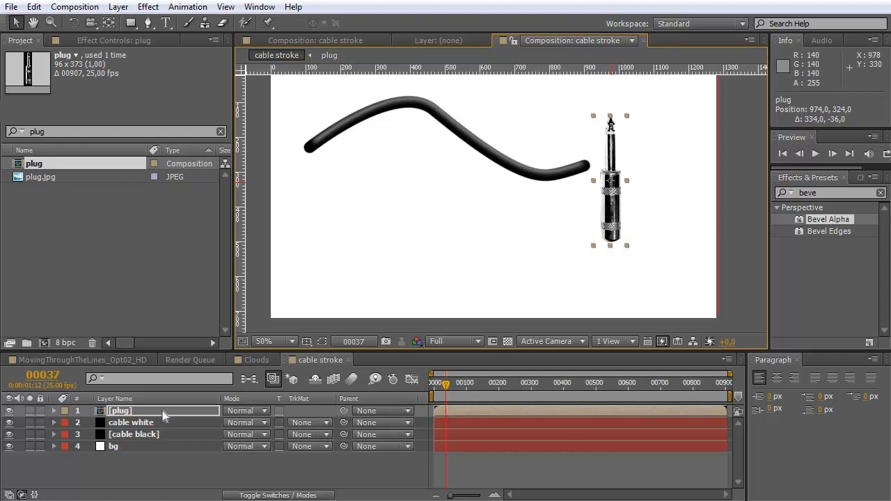
- Move the plug layer's anchor point to the base of its handle with the Pan Behind tool
key("period")
left_click_drag(583, 199, 523, 240)
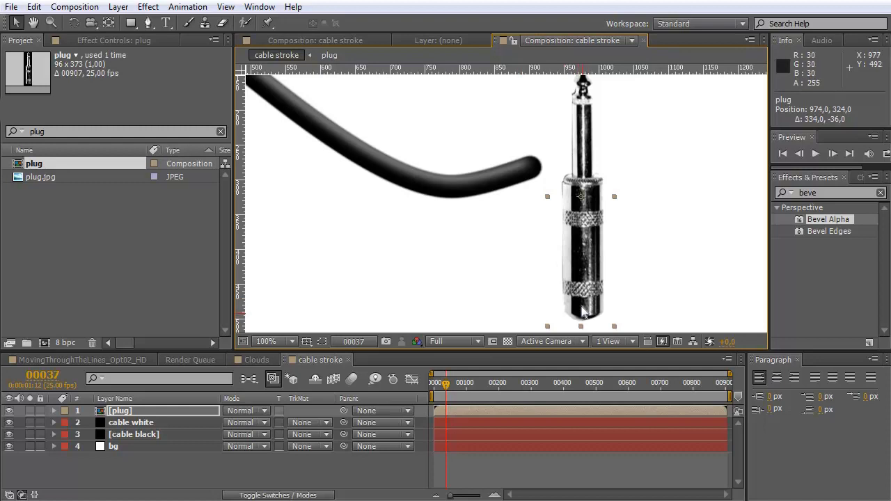
left_click(108, 24)
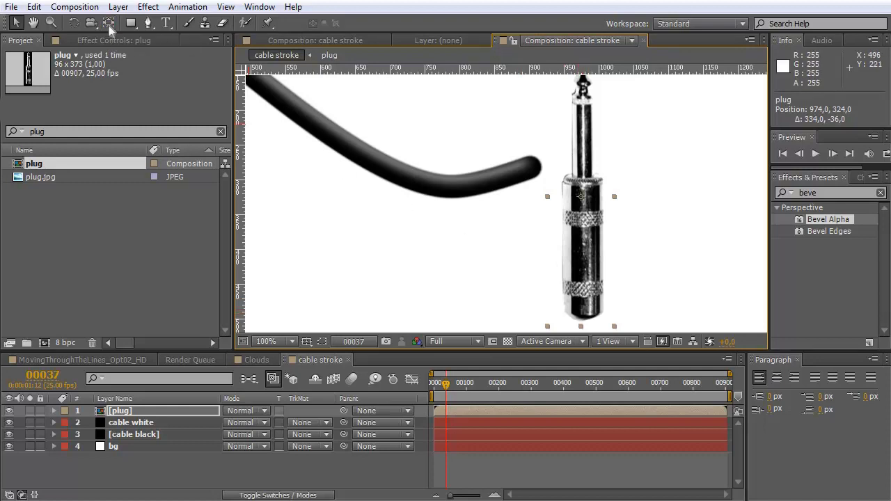
left_click(108, 25)
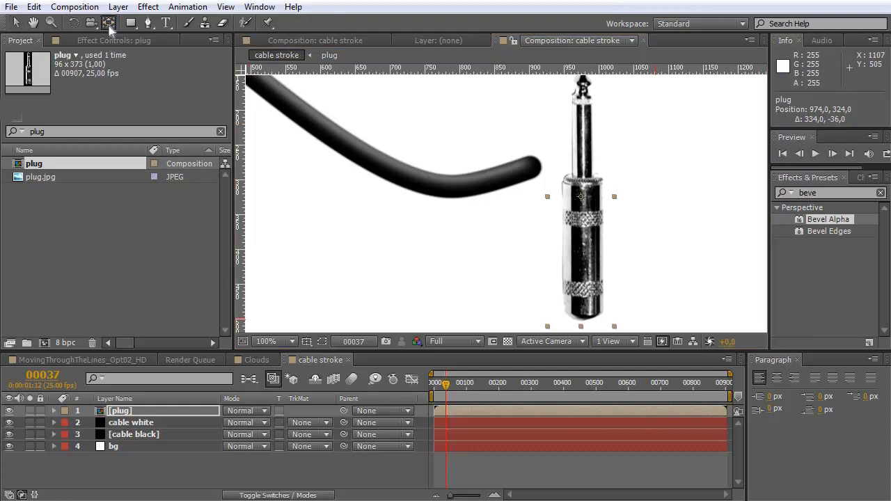
left_click_drag(583, 201, 585, 322)
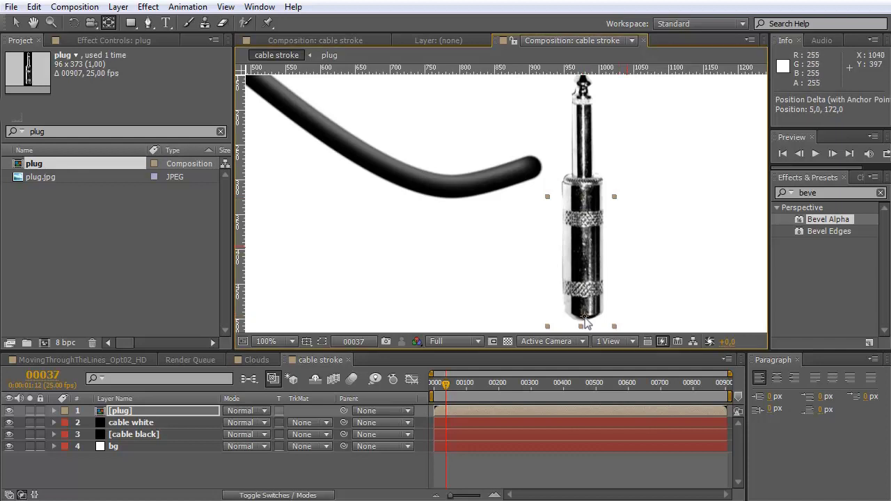
- Attach the plug's base to the cable's end at about 905, 284 and rotate the plug to follow the cable's direction
key("w")
left_click_drag(585, 323, 533, 175)
key("v")
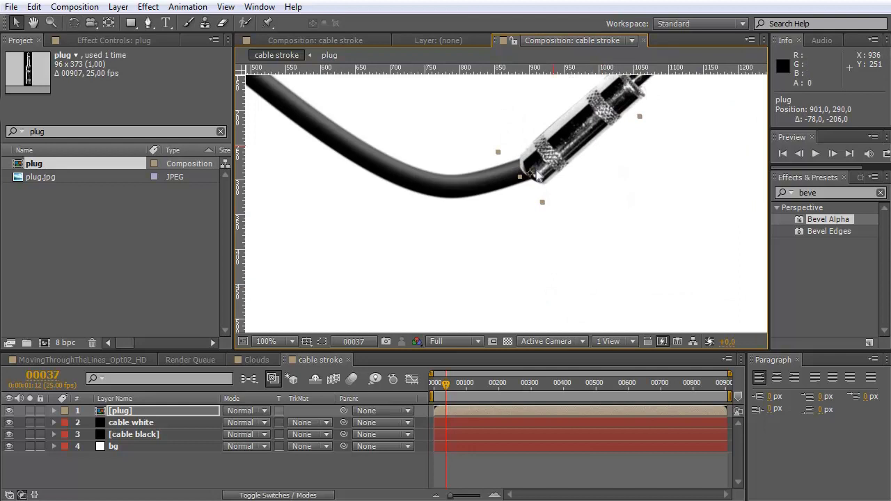
scroll(533, 175, "down", 2)
key("w")
left_click_drag(603, 111, 625, 141)
key("v")
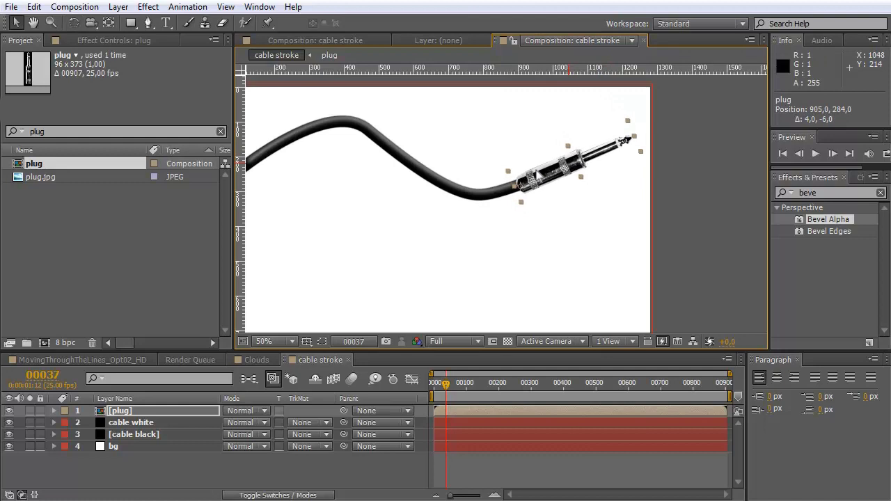
scroll(538, 176, "down", 2)
scroll(537, 176, "up", 2)
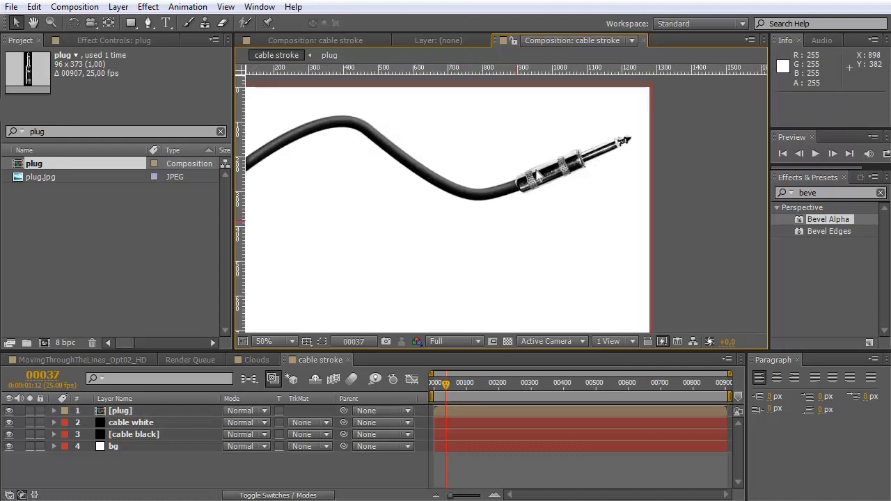
- Set the plug layer's Scale to 70%
left_click(149, 411)
key("s")
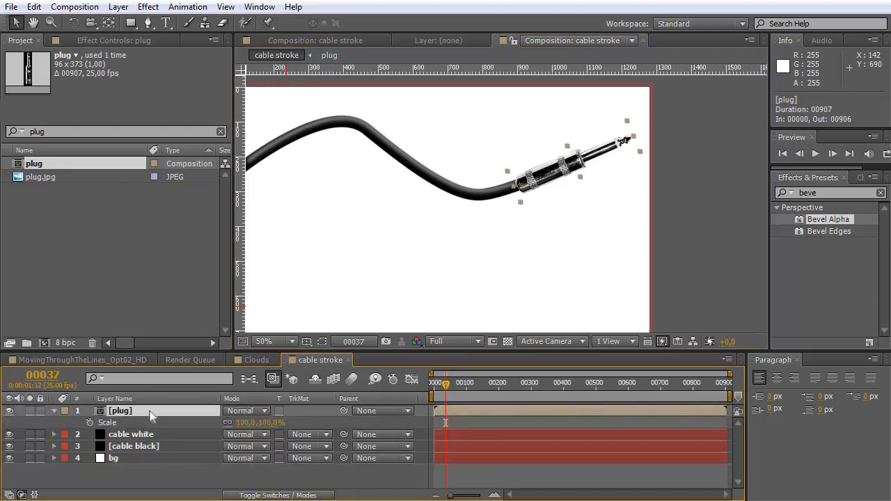
left_click_drag(243, 423, 243, 424)
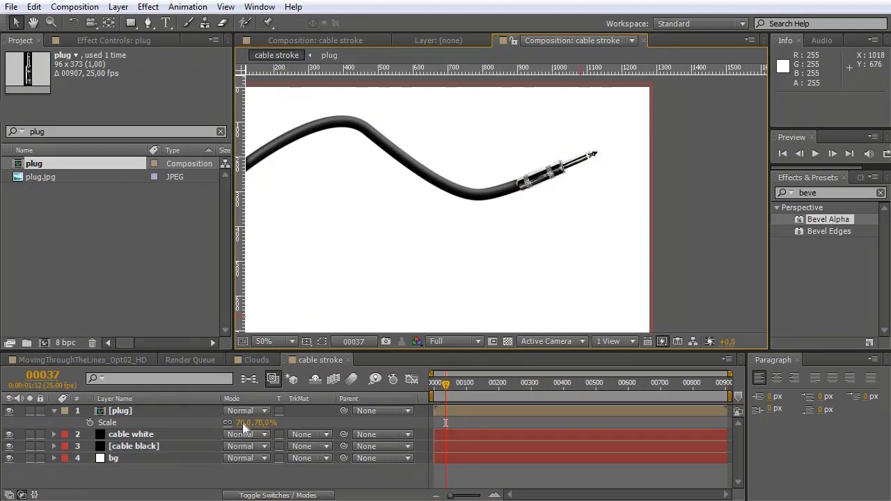
- Preview the cable stroke animation from frame 0 to compare the plug's placement with the growing cable
key("Page_Up")
key("Page_Up")
key("Page_Up")
key("Page_Up")
key("Page_Up")
key("Page_Up")
key("Page_Up")
key("Page_Up")
key("Page_Up")
key("Page_Up")
key("Page_Up")
key("Page_Up")
key("Page_Up")
key("Page_Up")
key("Page_Up")
key("Page_Up")
key("Page_Up")
key("Page_Up")
key("Page_Up")
key("Page_Up")
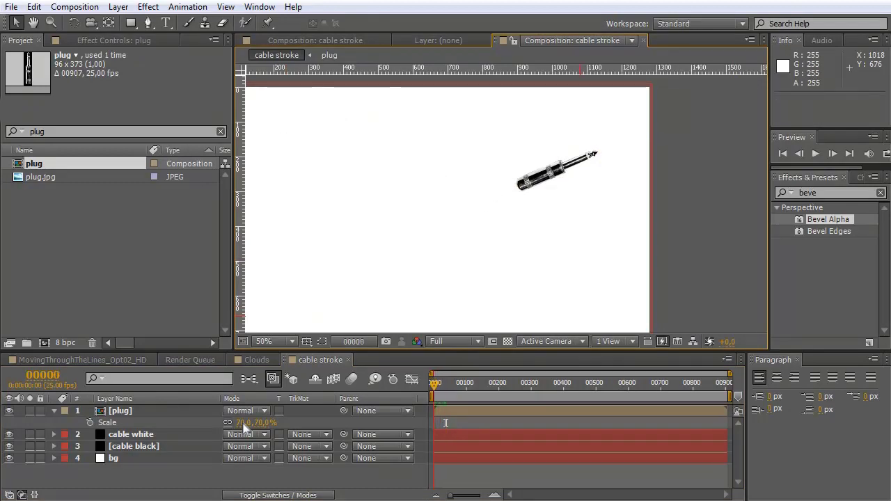
key("comma")
key("space")
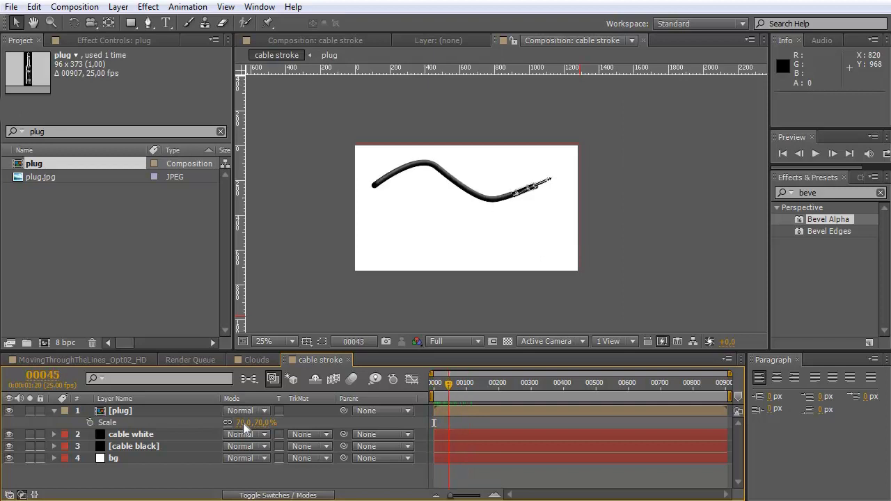
key("space")
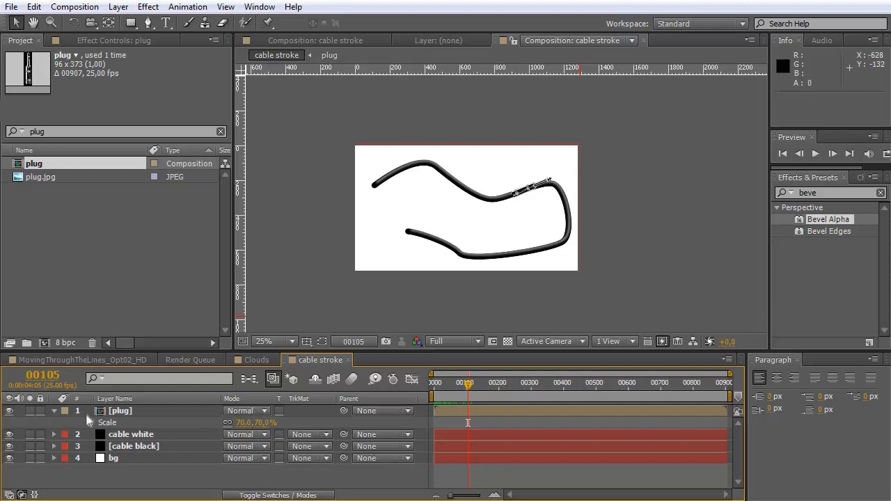
- Hide the plug layer in the cable stroke composition
left_click(9, 411)
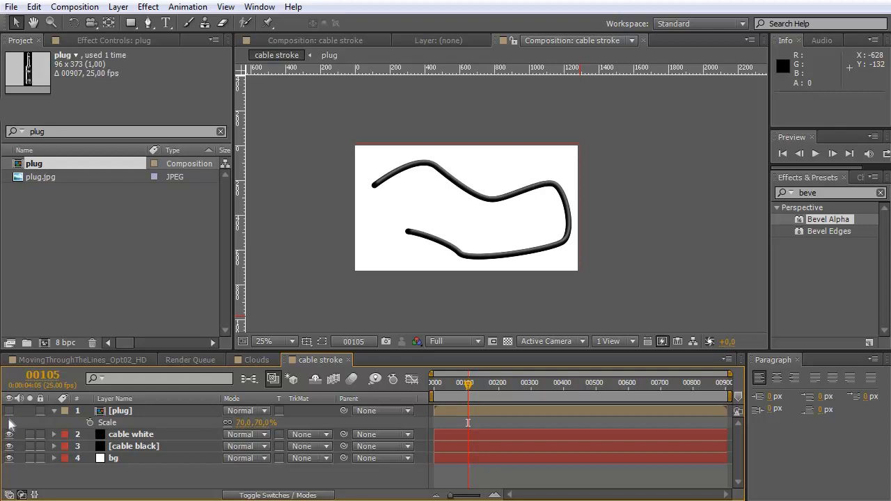
- Hide the cable white layer and preview the black cable's growth on its own
key("2")
left_click(9, 433)
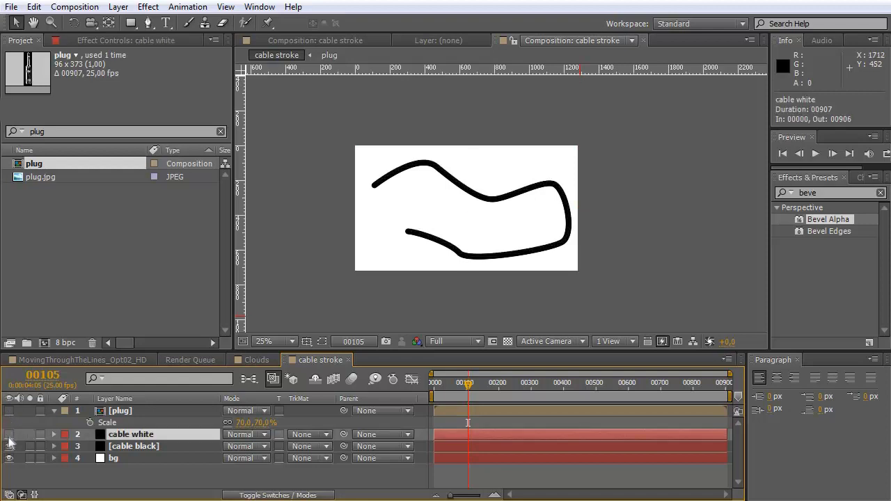
key("period")
key("comma")
key("Page_Up")
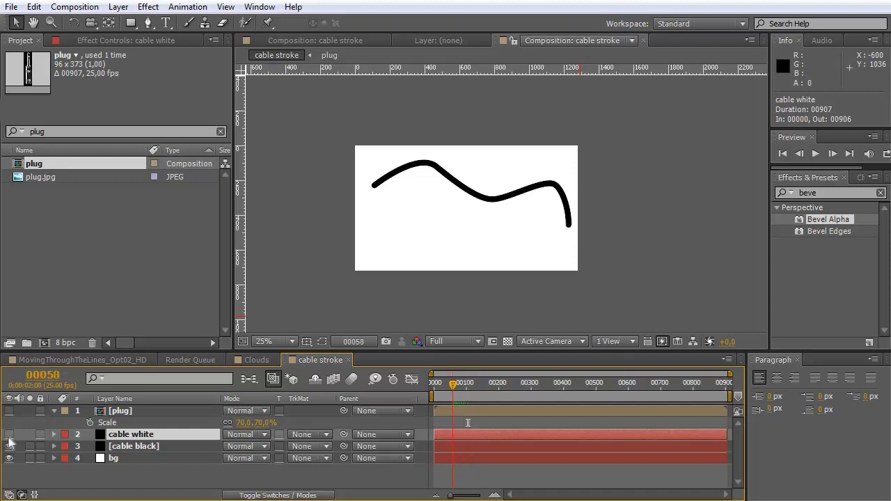
- Step through the opening frames up to frame 24 to examine how the black cable's end moves
key("Page_Down")
key("Page_Down")
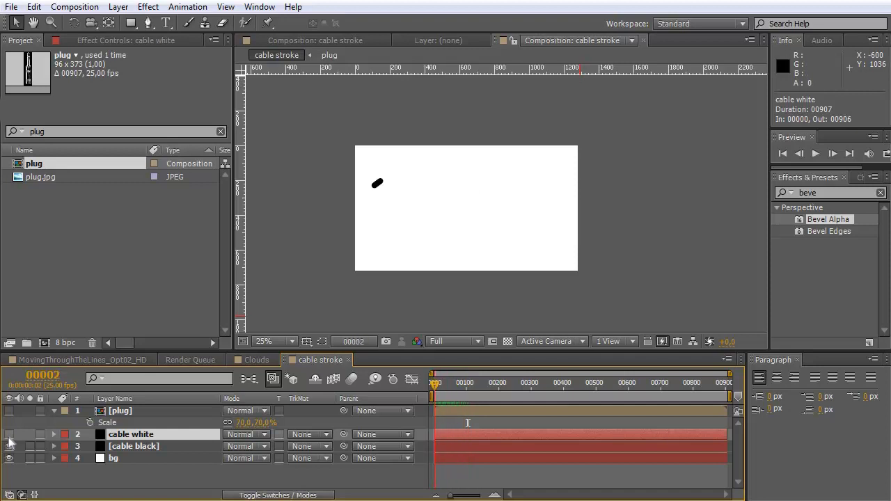
key("Page_Up")
key("Page_Up")
key("Page_Down")
key("Page_Down")
key("Page_Down")
key("Page_Down")
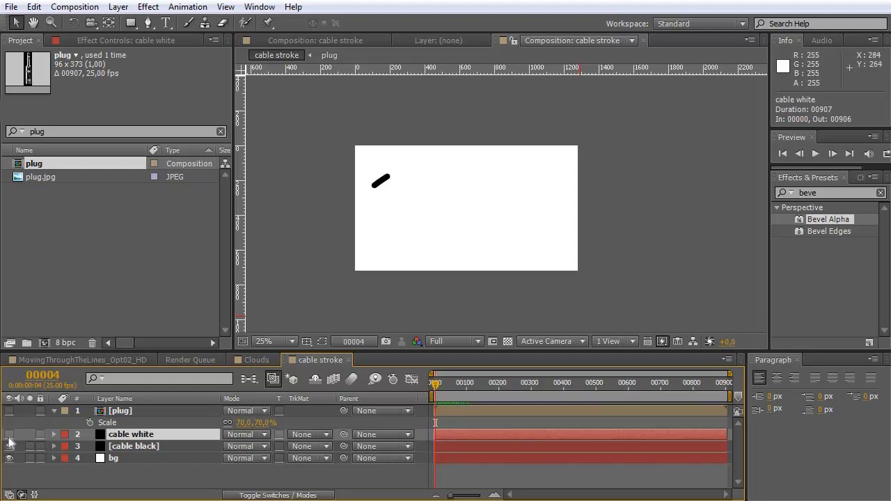
key("Page_Down")
key("Page_Down")
key("Page_Down")
key("Page_Down")
key("Page_Down")
key("Page_Down")
key("Page_Down")
key("Page_Down")
key("Page_Down")
key("Page_Down")
key("Page_Down")
key("Page_Down")
key("Page_Down")
key("Page_Down")
key("Page_Down")
key("Page_Down")
key("Page_Down")
key("Page_Down")
key("Page_Down")
key("Page_Down")
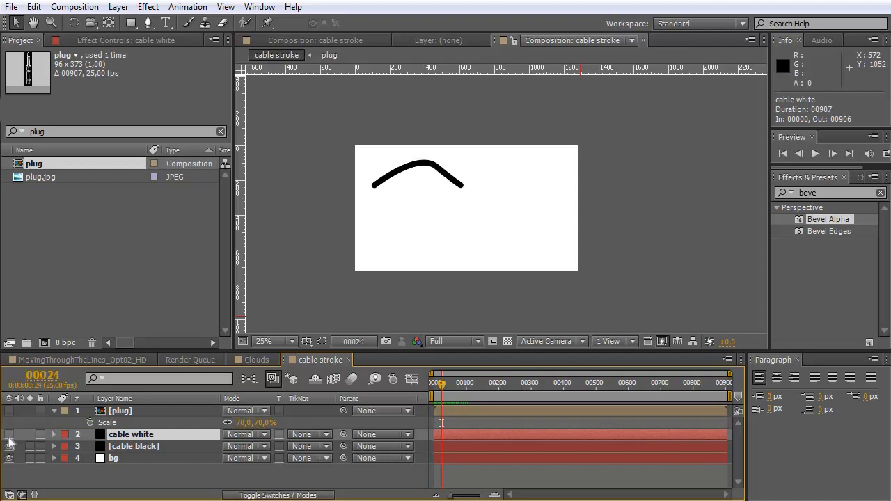
- Select the cable black layer and open its Stroke effect settings
key("ctrl+Down")
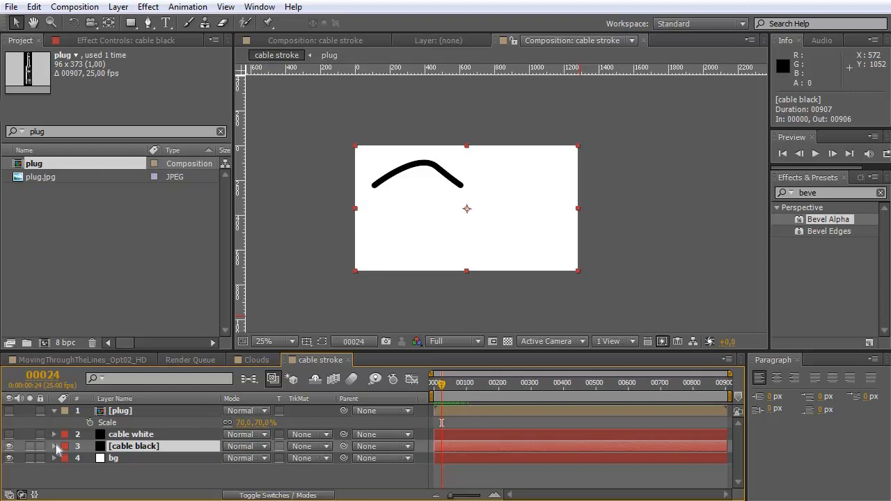
left_click(55, 446)
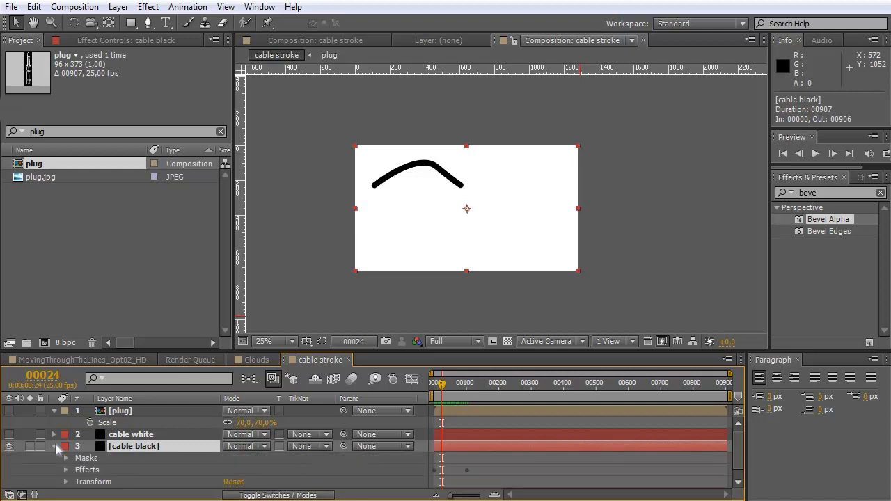
key("F3")
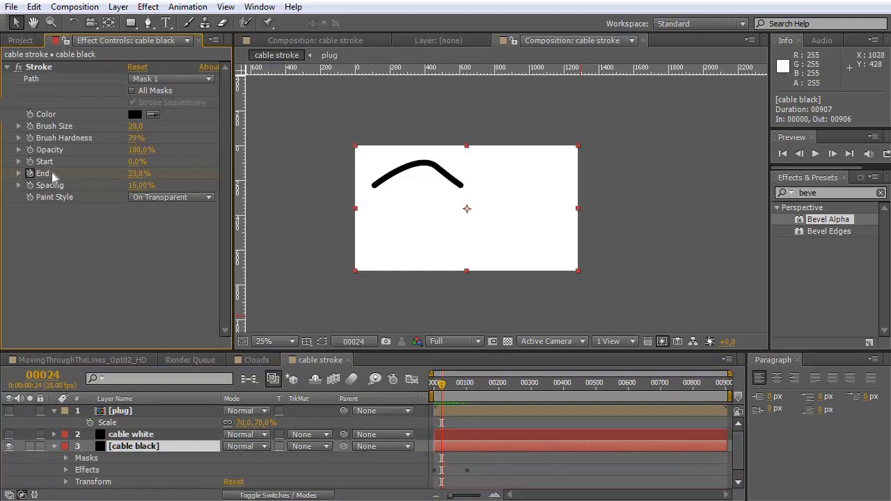
- Set the cable black Stroke's Start to 24% to reduce the line to its end point at frame 24
mouse_move(136, 162)
left_mouse_down()
mouse_move(151, 161)
mouse_move(136, 162)
left_mouse_up()
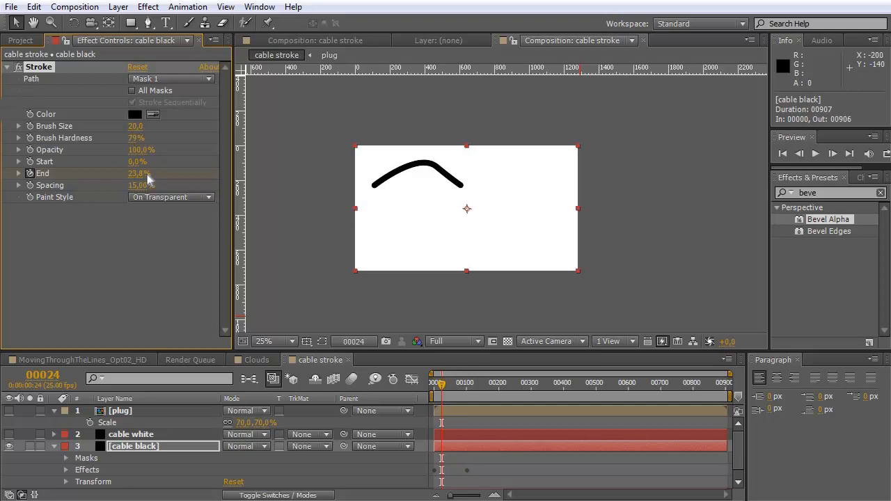
left_click_drag(151, 163, 150, 163)
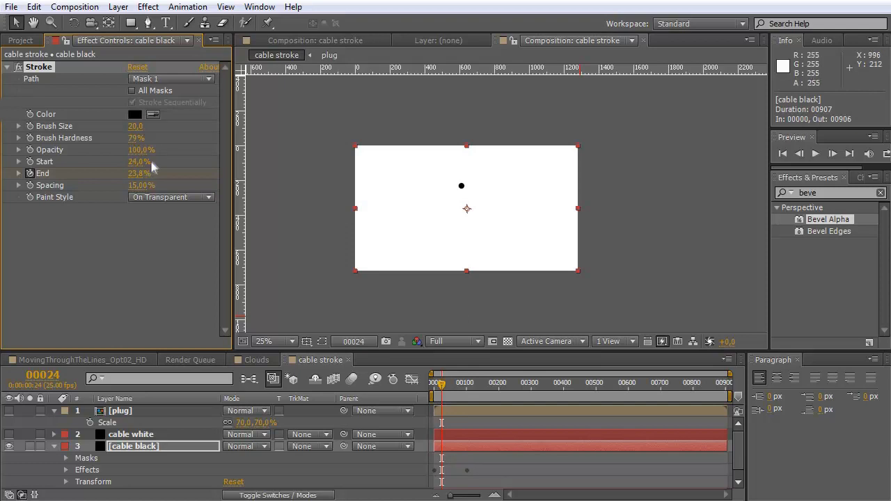
key("period")
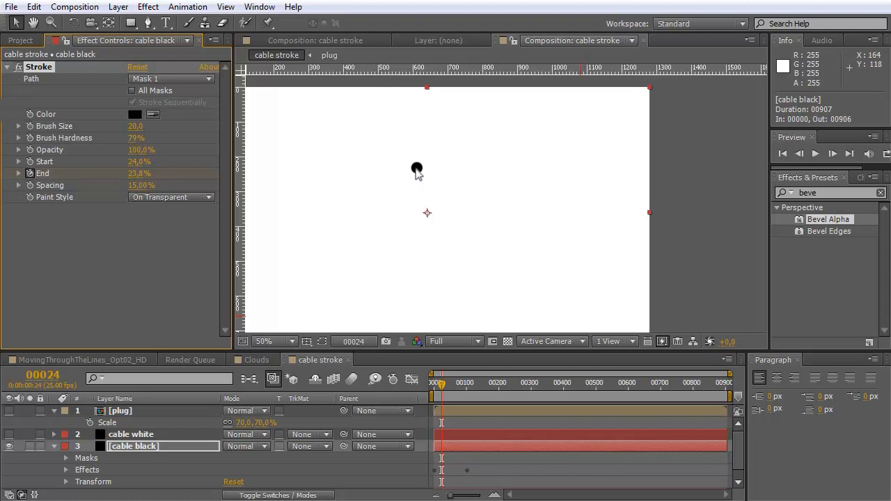
key("ctrl+z")
- Drive the cable black Stroke's Start with the expression effect("Stroke")("End")-1
left_click(30, 162, "alt")
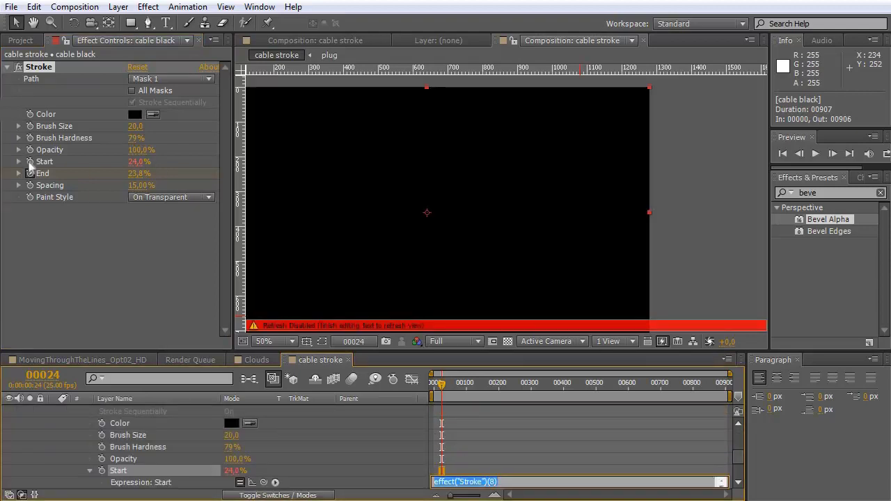
key("KP_Enter")
mouse_move(263, 446)
left_mouse_down()
mouse_move(252, 435)
mouse_move(201, 428)
mouse_move(139, 441)
mouse_move(120, 459)
mouse_move(142, 432)
mouse_move(141, 459)
mouse_move(174, 447)
mouse_move(258, 448)
mouse_move(137, 459)
left_mouse_up()
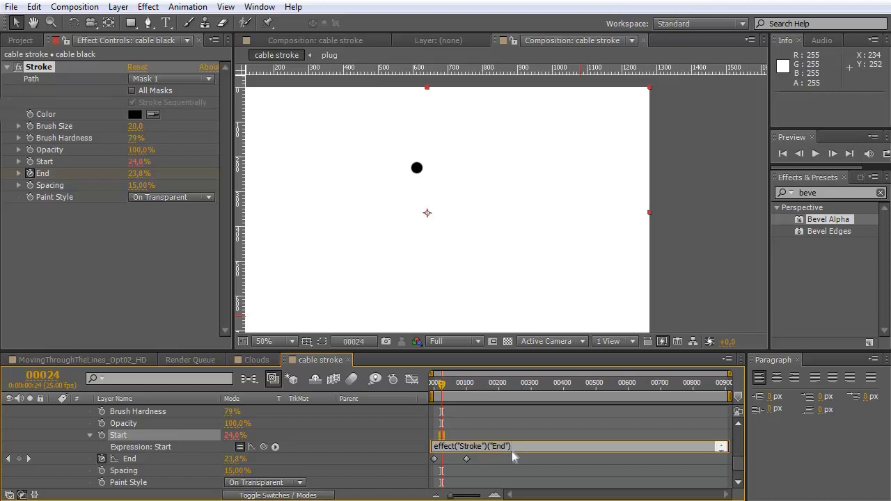
type("1")
left_click(513, 456)
- Play the animation from frame 0 to check the short stroke segment travelling along the path
mouse_move(442, 384)
left_mouse_down()
mouse_move(433, 384)
mouse_move(454, 385)
mouse_move(432, 385)
left_mouse_up()
scroll(542, 286, "down", 2)
key("space")
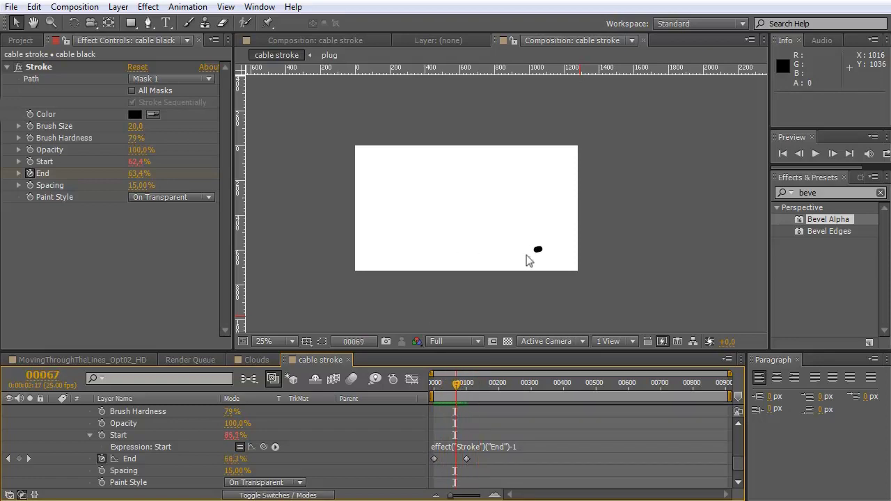
- Step back and forth through the frames and examine the segment's shape and direction up close, ending at frame 28
key("Page_Up")
key("Page_Up")
key("Page_Up")
key("Page_Up")
key("Page_Up")
key("Page_Up")
key("Page_Up")
key("Page_Up")
key("Page_Up")
key("Page_Up")
key("Page_Up")
key("Page_Up")
key("Page_Up")
key("Page_Up")
key("Page_Up")
key("Page_Up")
key("Page_Up")
key("Page_Up")
key("Page_Up")
key("Page_Up")
key("Page_Down")
key("Page_Down")
key("Page_Down")
key("Page_Down")
key("Page_Down")
key("Page_Down")
key("Page_Down")
key("Page_Down")
key("Page_Down")
key("Page_Down")
key("Page_Down")
key("Page_Down")
key("Page_Down")
key("Page_Down")
key("Page_Down")
key("Page_Down")
key("Page_Down")
key("Page_Down")
key("Page_Down")
key("Page_Down")
key("Page_Down")
key("Page_Down")
key("Page_Down")
key("Page_Down")
key("Page_Down")
key("Page_Down")
key("Page_Down")
key("Page_Down")
key("Page_Down")
key("Page_Down")
key("Page_Down")
key("Page_Down")
key("Page_Down")
key("Page_Down")
key("Page_Down")
key("Page_Down")
key("Page_Down")
key("Page_Down")
key("Page_Down")
key("Page_Down")
key("Page_Up")
key("Page_Up")
key("Page_Up")
key("Page_Up")
key("Page_Up")
key("Page_Up")
key("Page_Up")
key("Page_Up")
key("Page_Up")
key("Page_Up")
key("Page_Up")
key("Page_Up")
key("Page_Up")
key("Page_Up")
key("Page_Up")
key("Page_Up")
key("Page_Up")
key("Page_Up")
key("Page_Up")
key("Page_Up")
key("Page_Up")
key("Page_Up")
key("Page_Up")
key("Page_Up")
key("Page_Up")
key("Page_Up")
key("Page_Up")
key("Page_Up")
key("Page_Up")
key("Page_Up")
key("Page_Up")
key("period")
key("Page_Down")
key("Page_Down")
key("Page_Down")
key("Page_Down")
key("Page_Down")
key("Page_Down")
key("Page_Down")
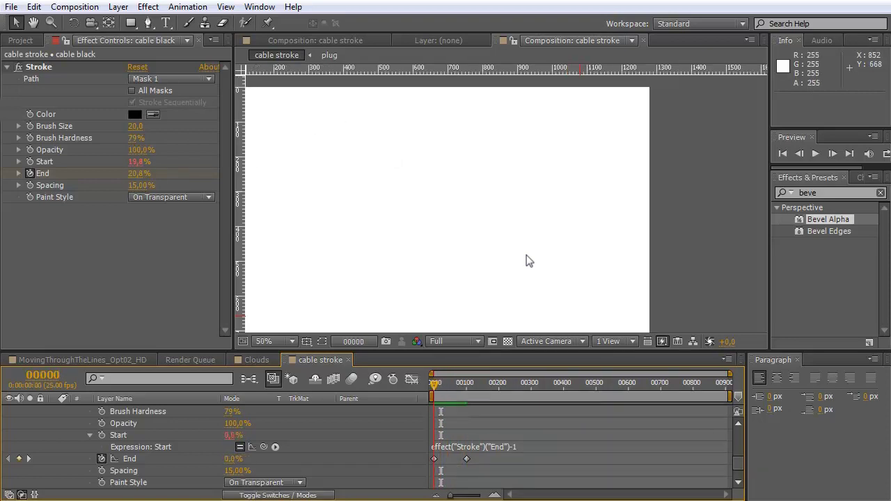
key("period")
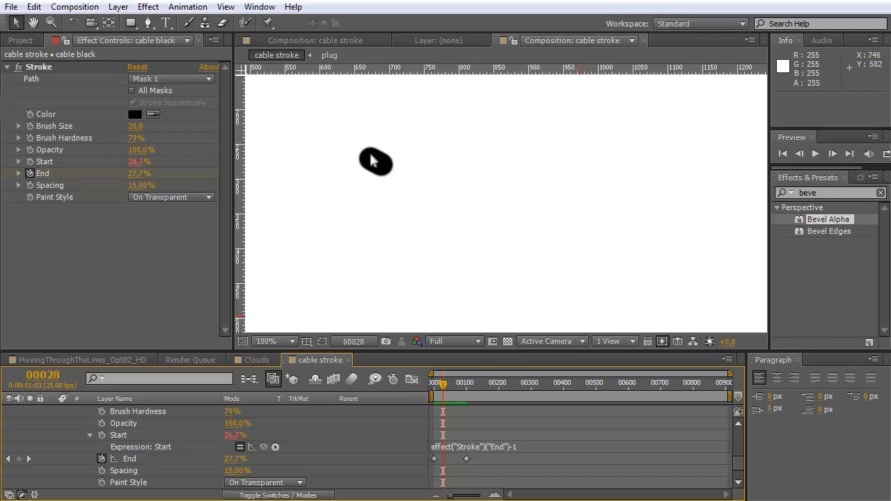
- Collapse the cable black layer's properties and make the plug layer visible again
left_click(90, 435)
scroll(125, 445, "up", 3)
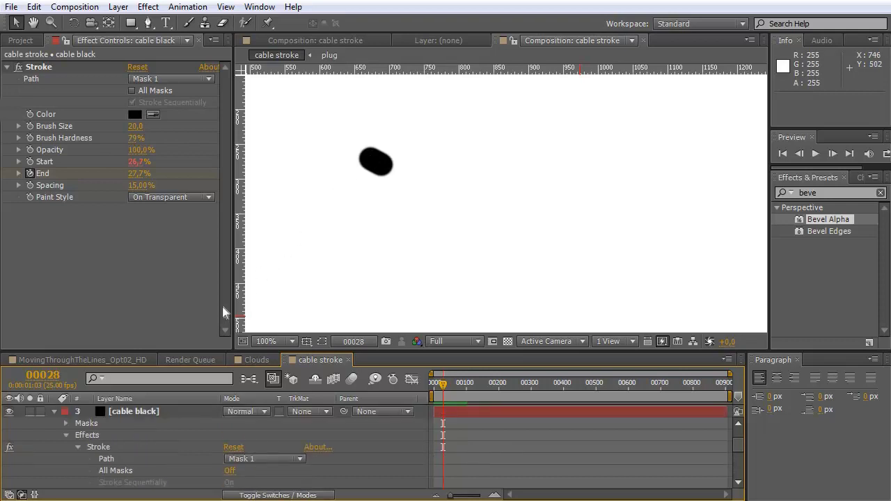
key("u")
key("ctrl+z")
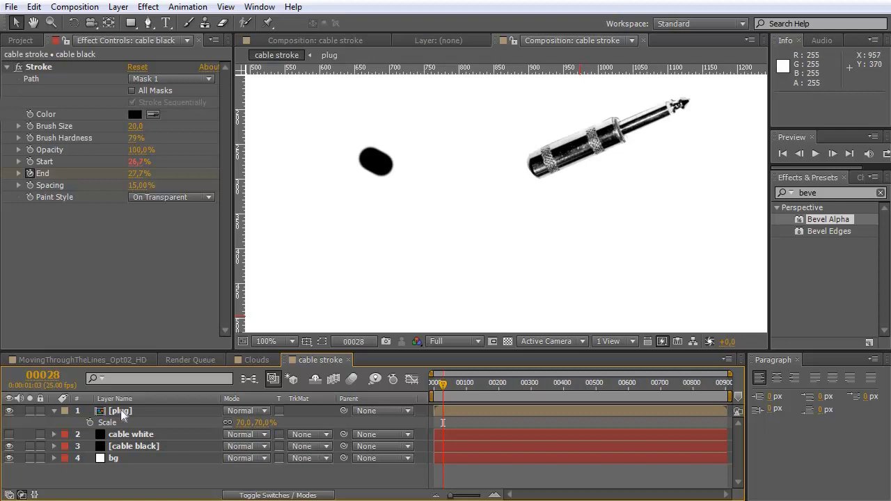
key("comma")
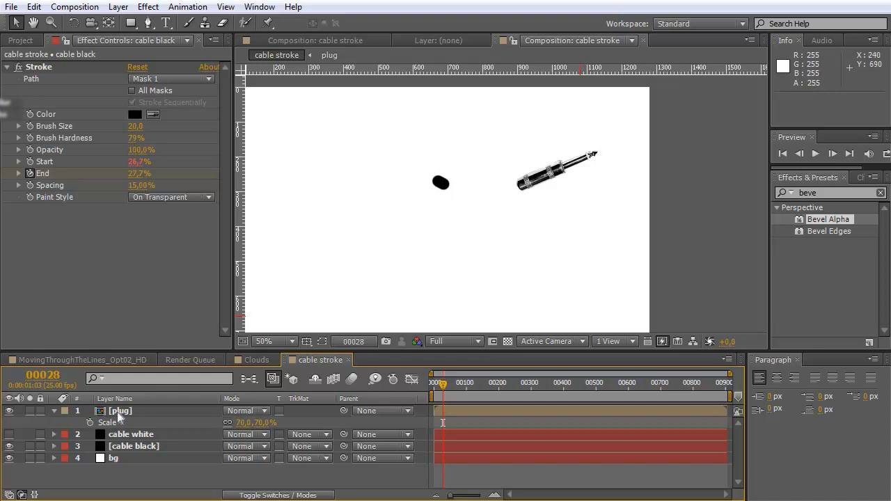
- Remove the expression from the cable black Stroke's Start and set Start to 0%
key("2")
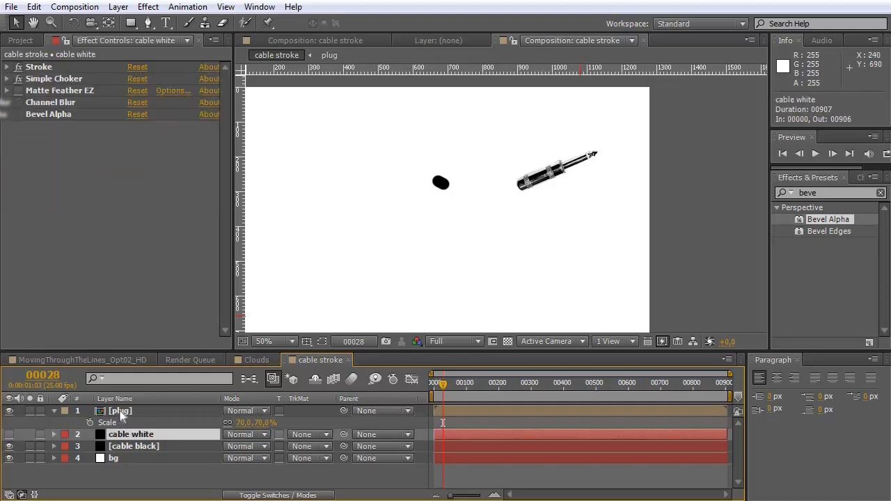
key("u")
left_click(120, 414)
scroll(120, 414, "down", 5)
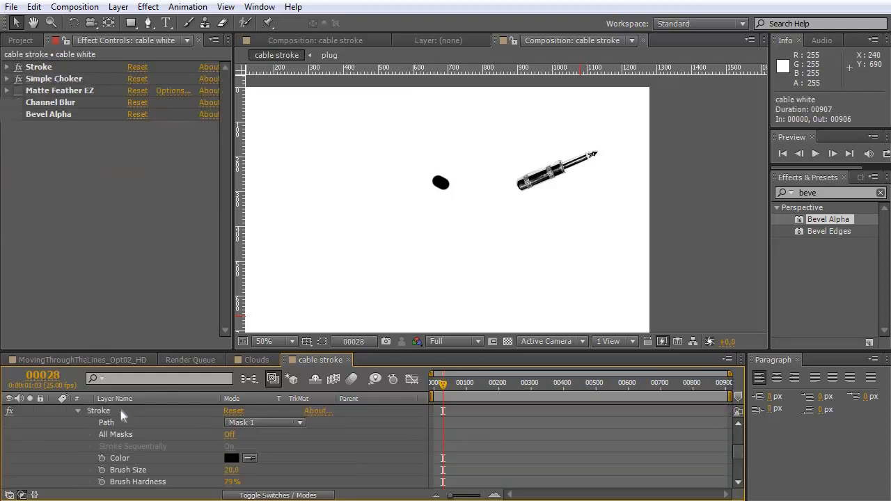
left_click_drag(234, 470, 212, 470)
scroll(506, 203, "down", 2)
scroll(506, 204, "up", 1)
scroll(506, 204, "up", 2)
scroll(506, 204, "down", 2)
key("space")
left_click_drag(482, 271, 513, 243)
key("v")
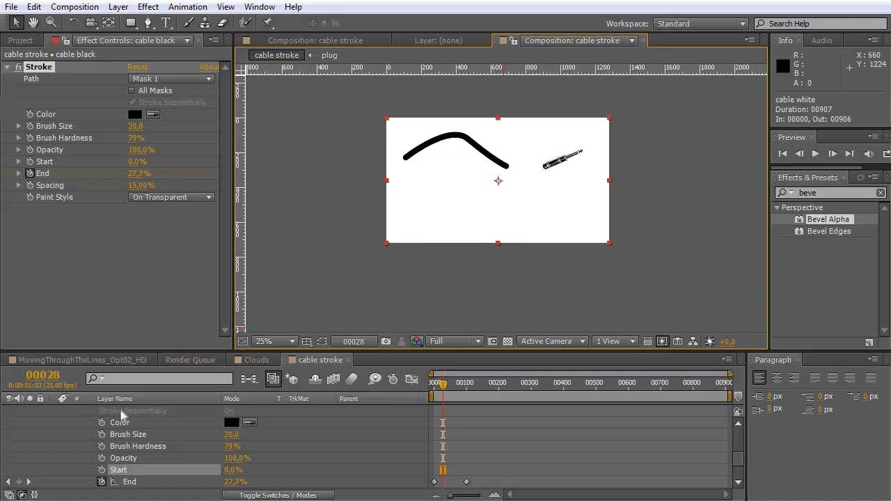
- Copy the Mask Path of cable black's Mask 1 with the current time at frame 0
key("Home")
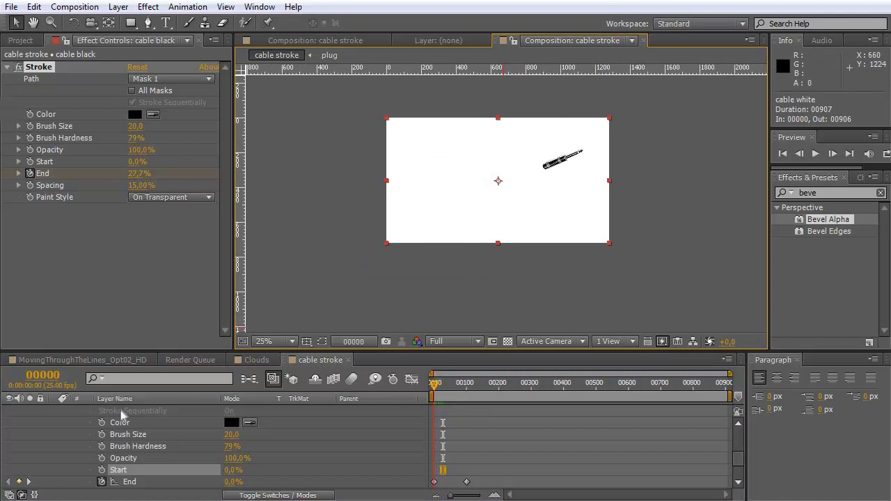
key("ctrl+shift+a")
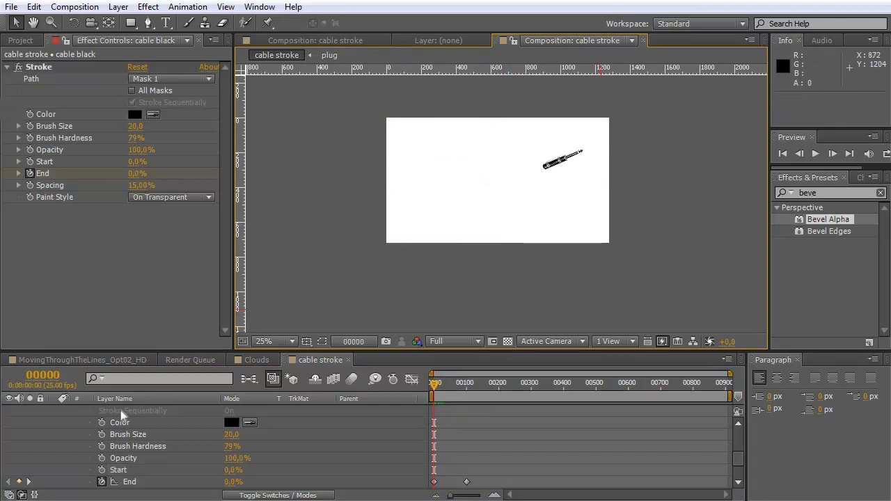
scroll(121, 415, "up", 3)
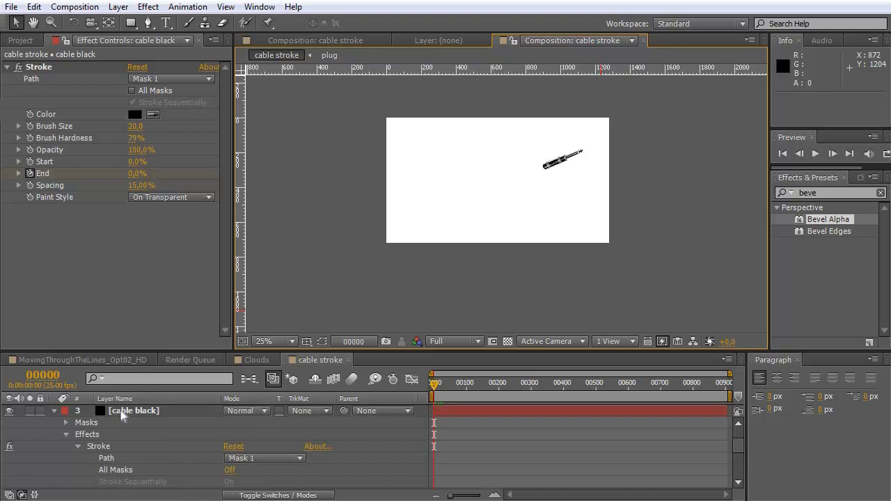
left_click(121, 410)
key("u")
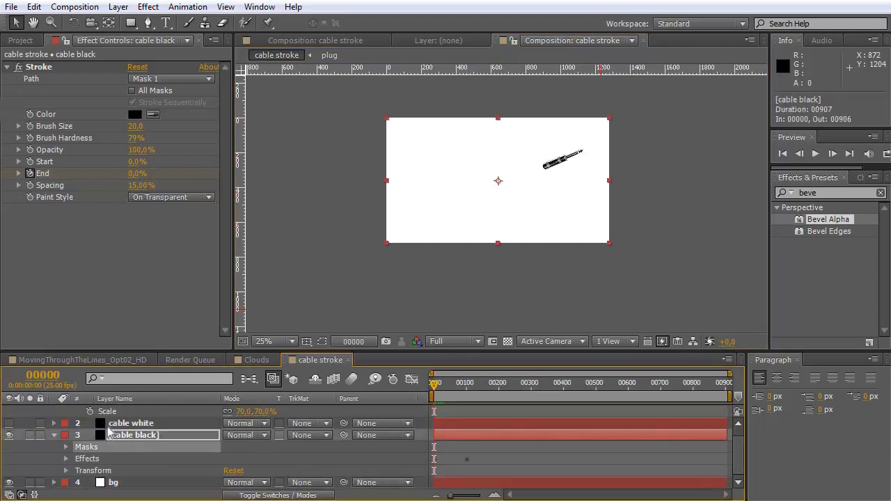
left_click(113, 432)
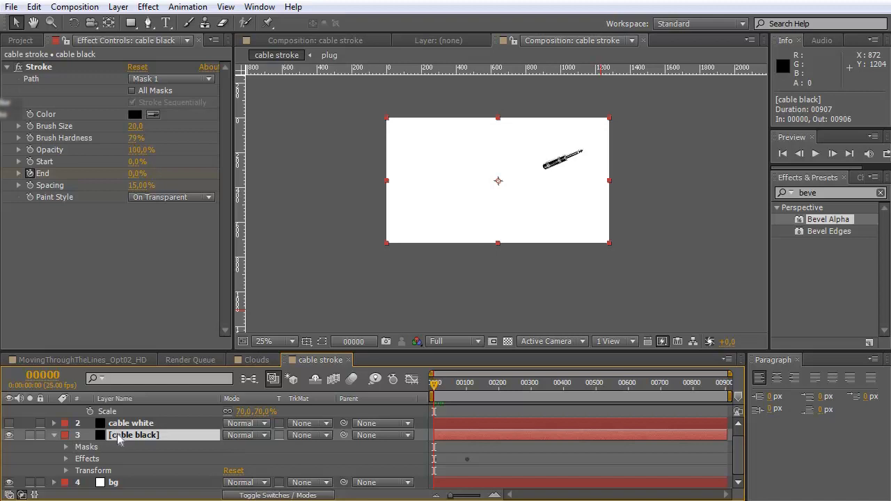
key("ctrl+Up")
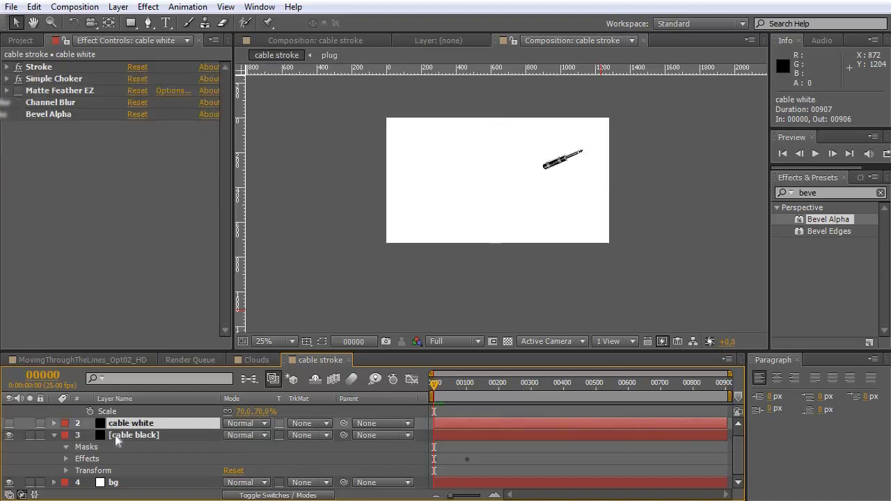
key("m")
key("m")
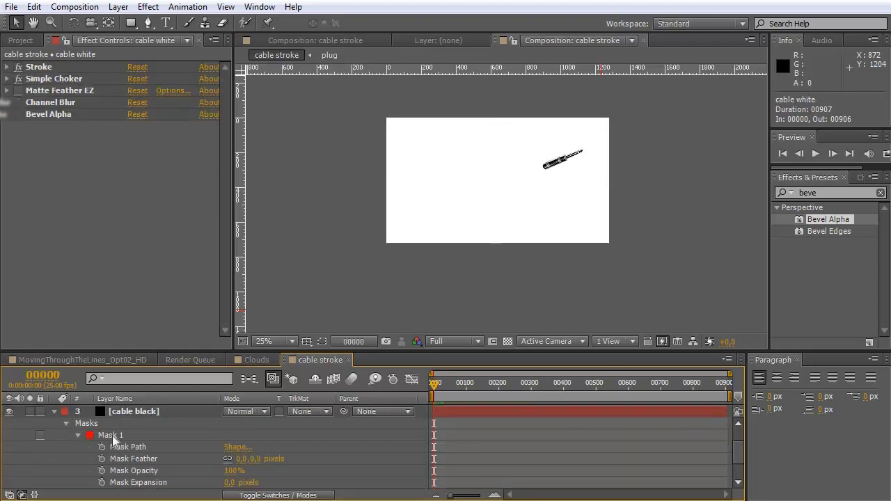
left_click(146, 448)
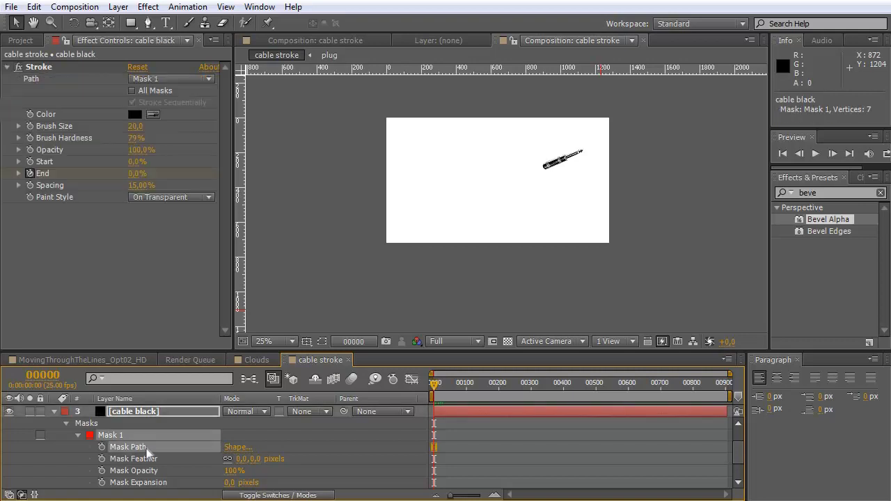
left_click(35, 7)
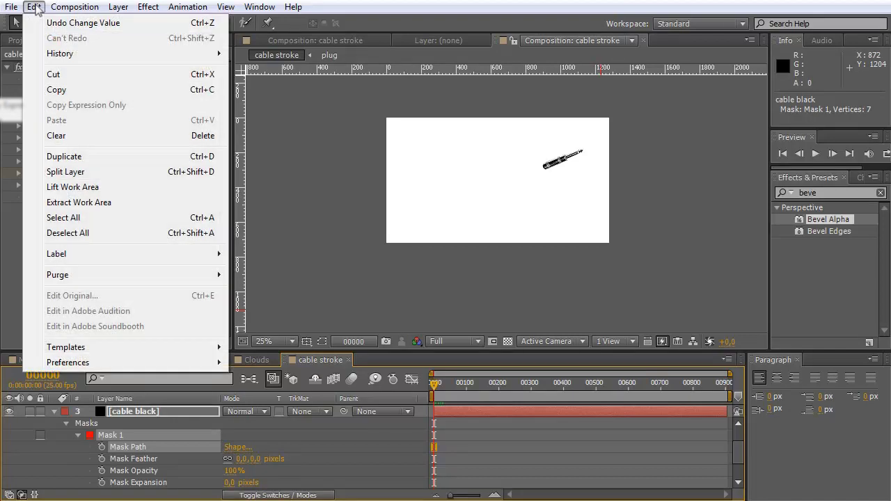
left_click(56, 89)
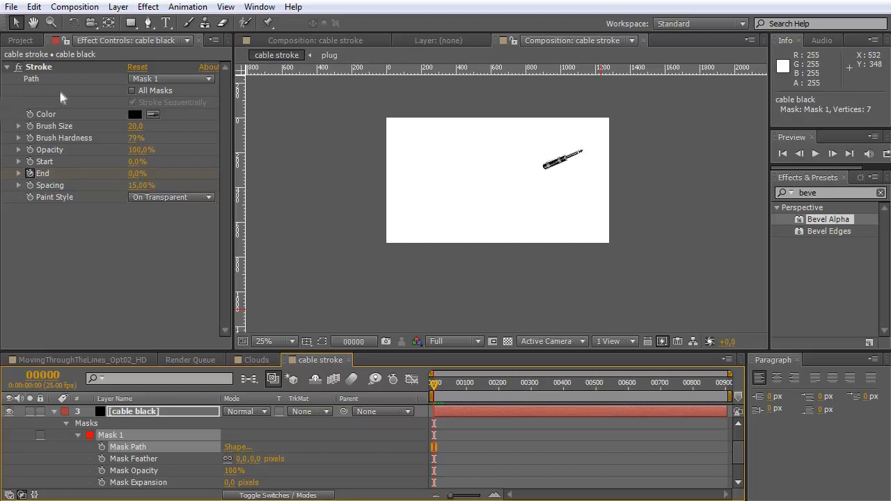
- Paste the copied mask path into the plug layer's Position at frame 0
key("period")
key("period")
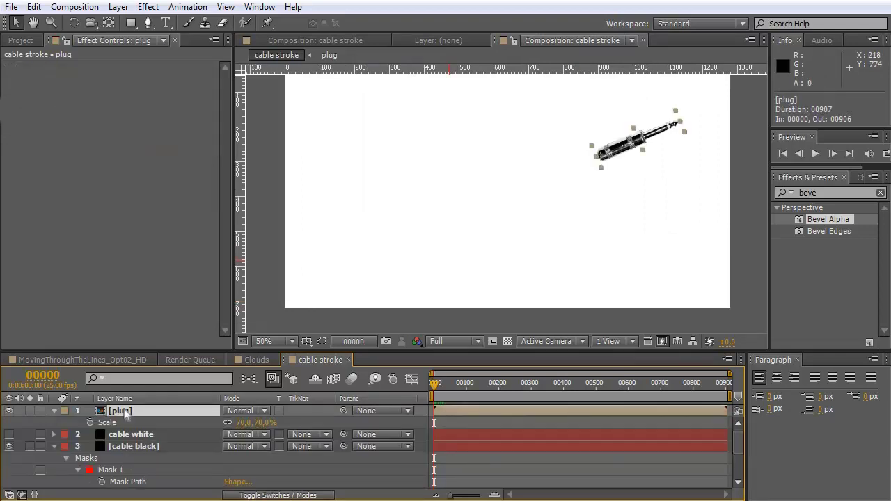
key("ctrl+grave")
key("ctrl+grave")
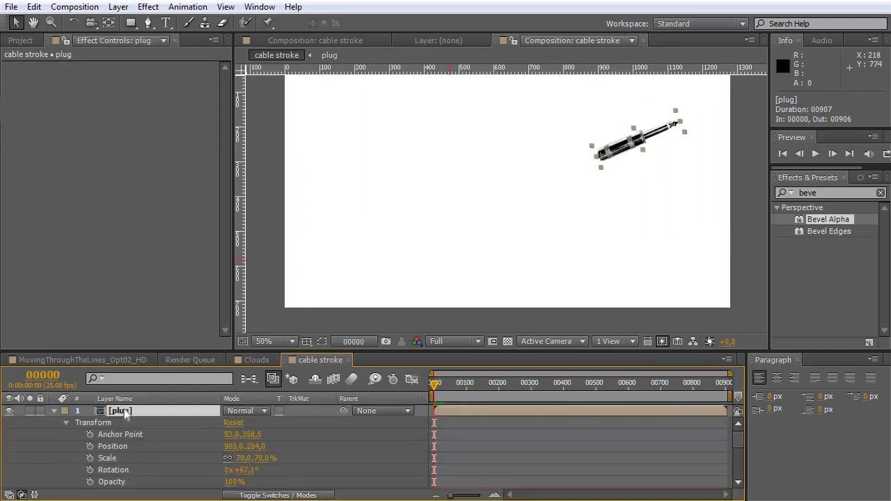
left_click(113, 447)
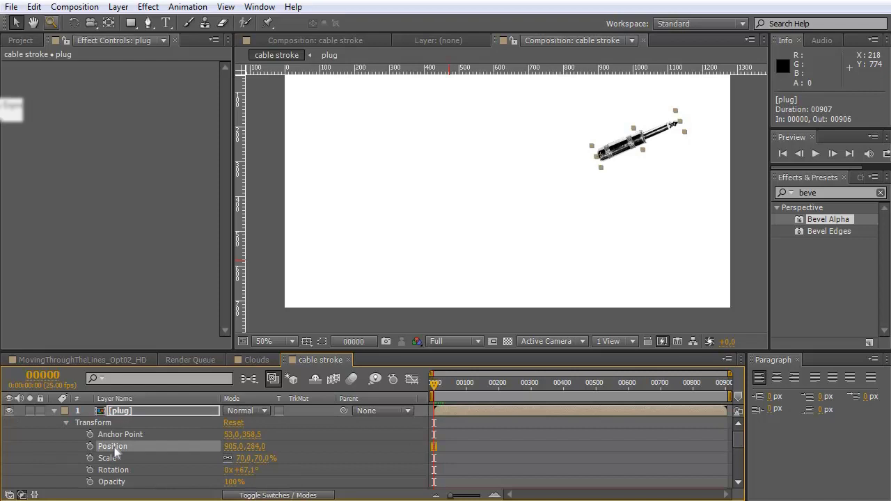
left_click(35, 8)
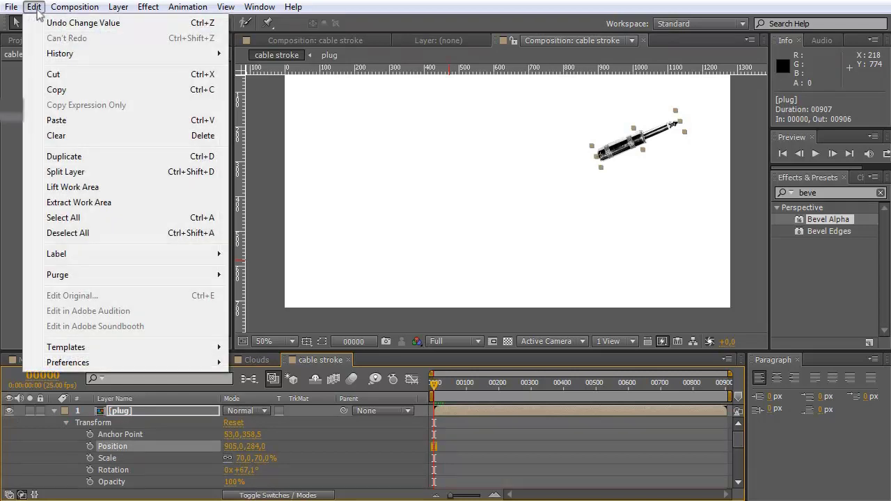
left_click(64, 120)
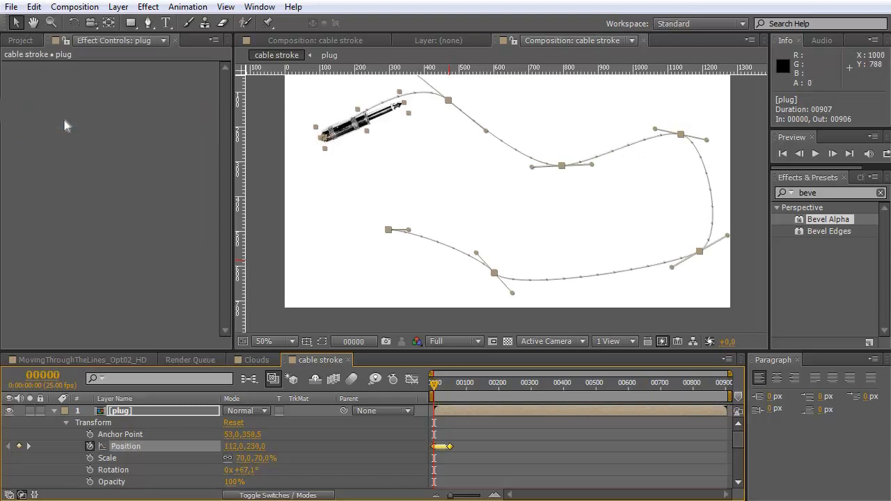
- Preview the plug's motion and move its last Position keyframe to frame 100, matching the end of the stroke animation
key("space")
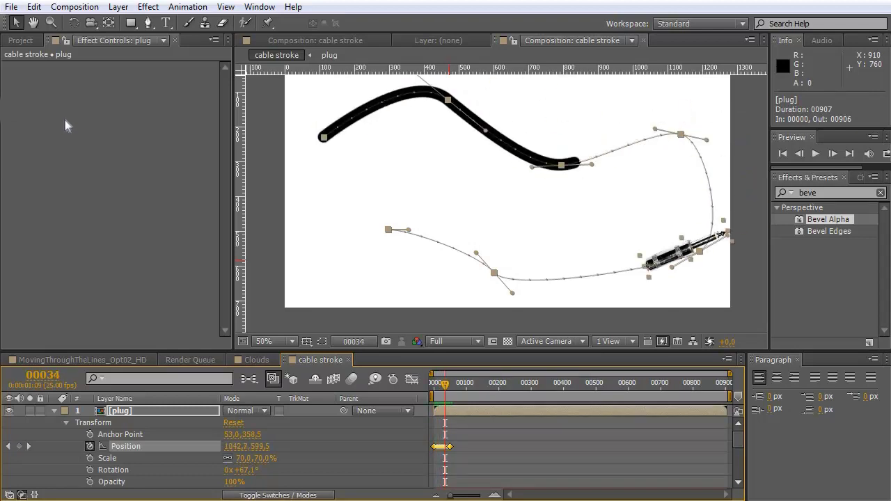
key("equal")
key("equal")
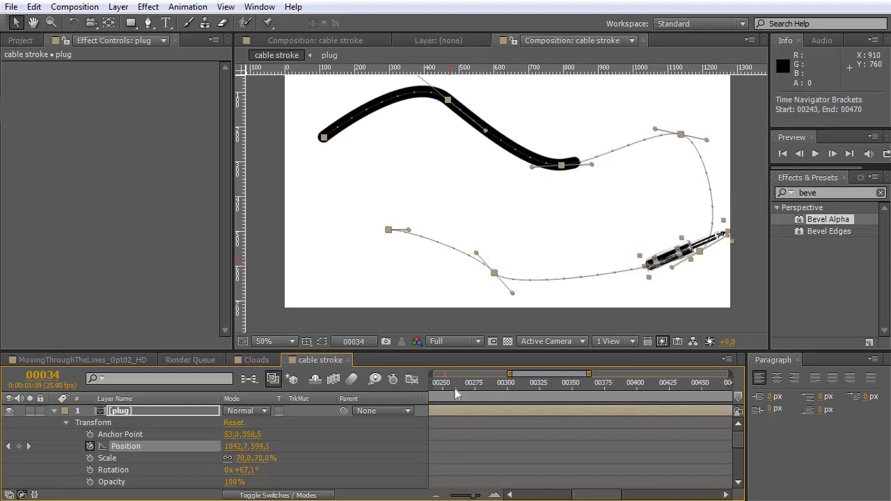
scroll(453, 389, "left", 3)
scroll(452, 389, "left", 1)
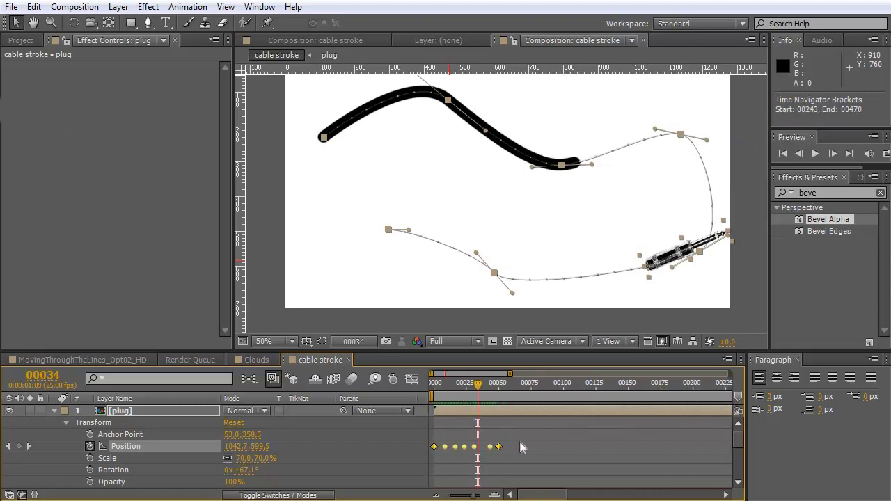
mouse_move(514, 390)
left_mouse_down()
mouse_move(570, 392)
mouse_move(551, 392)
left_mouse_up()
left_click_drag(498, 446, 565, 453)
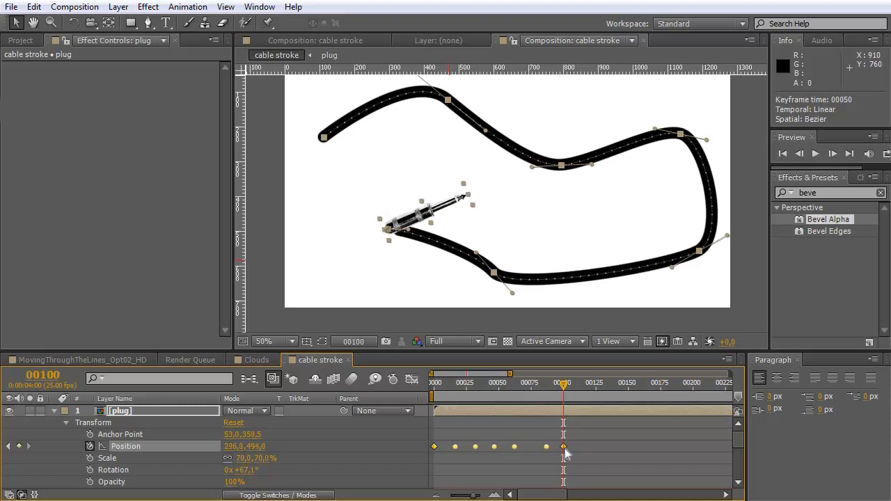
- Play the matched motion, return to frame 0 and rotate the plug to 60.5° along the start of its path
key("space")
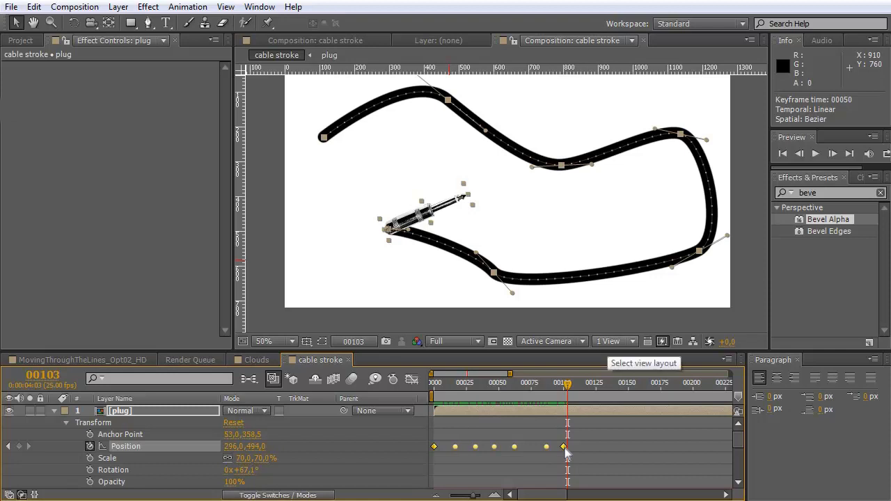
mouse_move(546, 385)
left_mouse_down()
mouse_move(522, 295)
mouse_move(489, 295)
mouse_move(488, 384)
mouse_move(433, 395)
left_mouse_up()
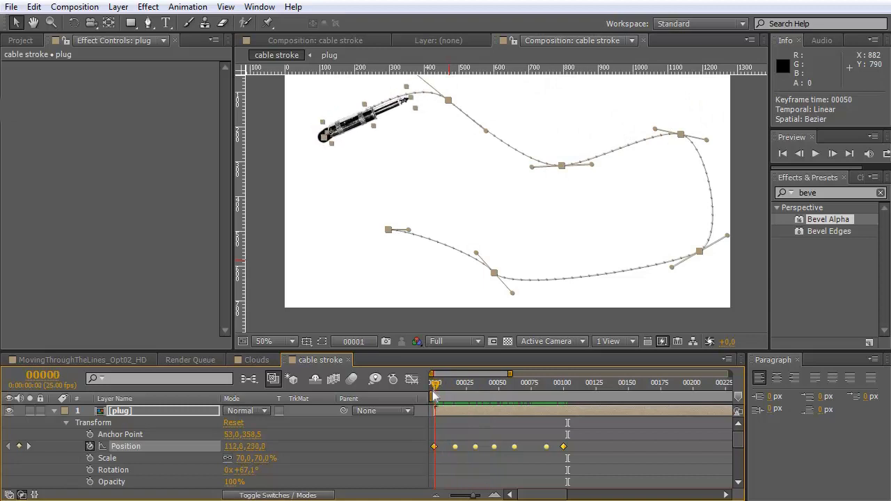
key("w")
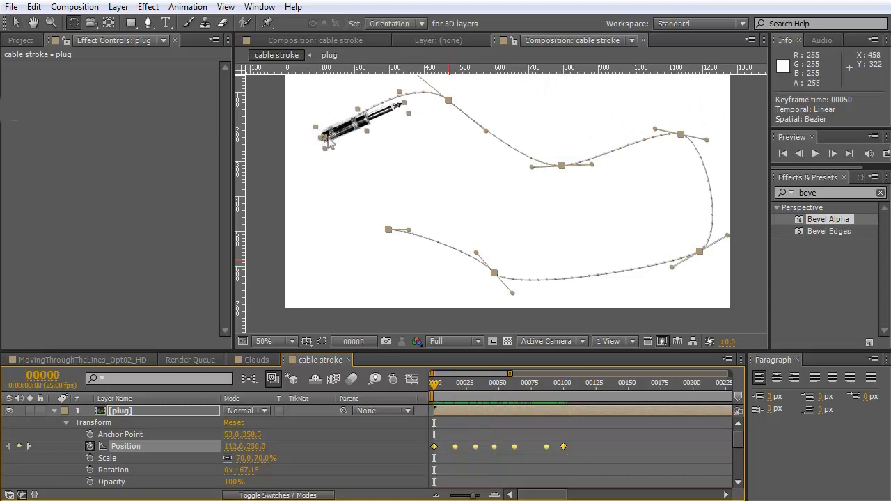
left_click_drag(328, 137, 330, 129)
key("ctrl+z")
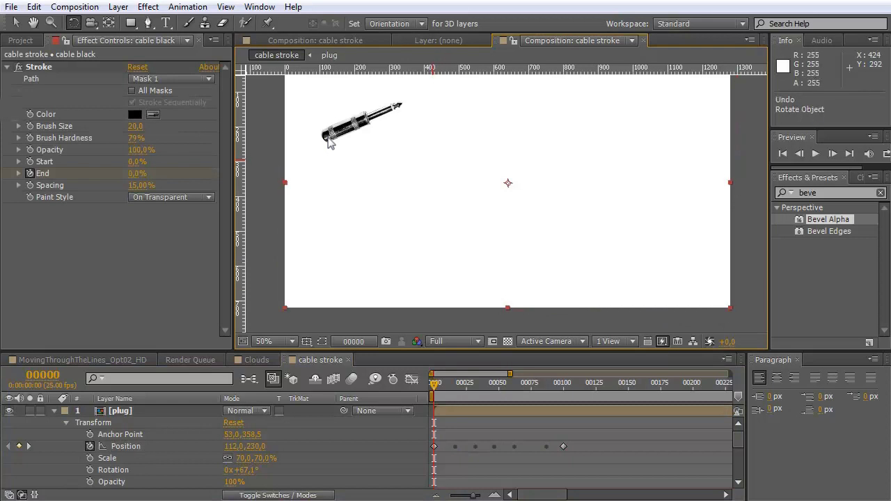
left_click(328, 139)
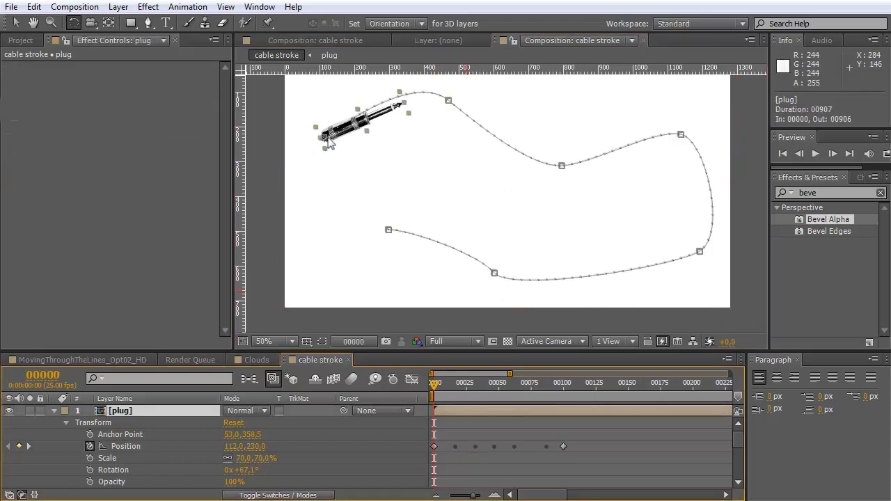
left_click_drag(328, 139, 329, 142)
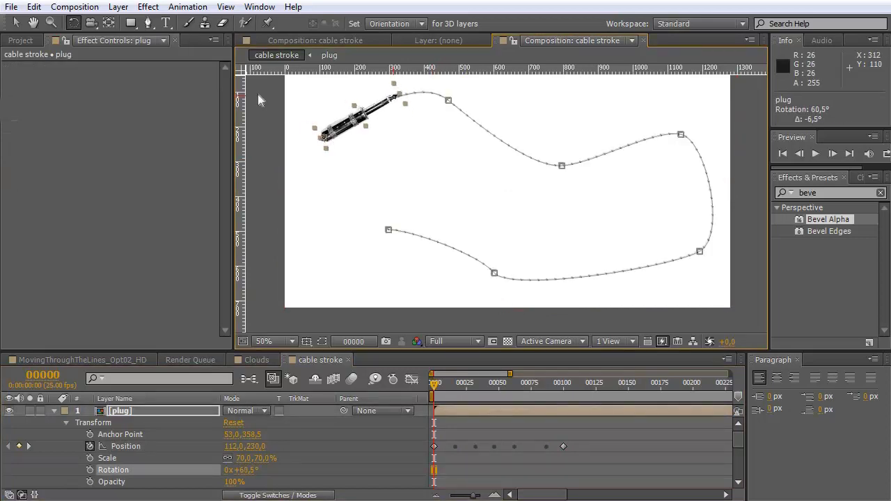
- Set the plug layer's Auto-Orientation to Orient Along Path
left_click(119, 8)
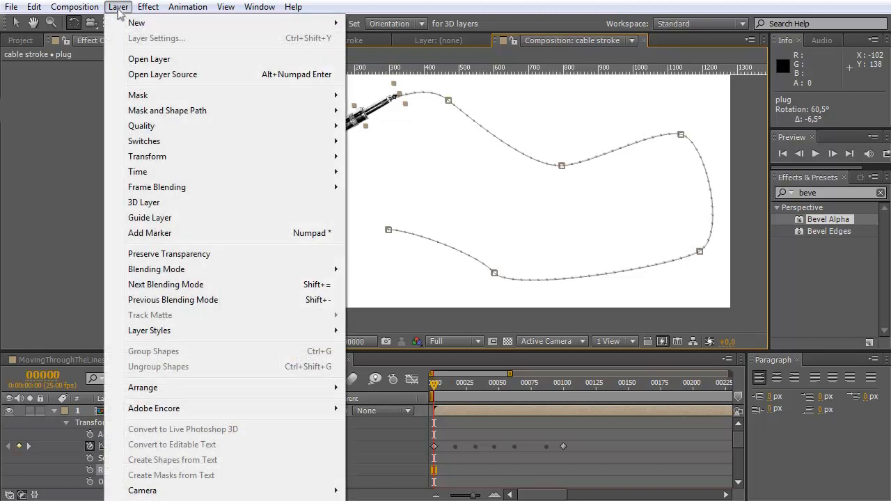
mouse_move(175, 158)
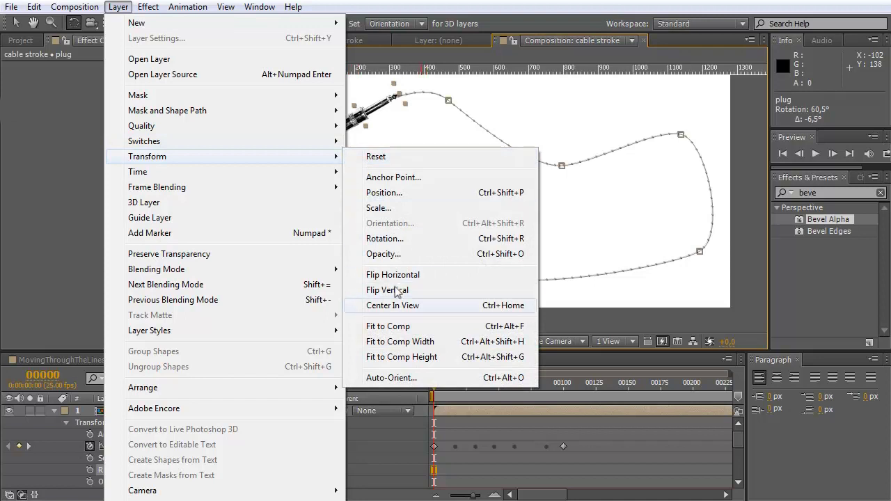
left_click(418, 381)
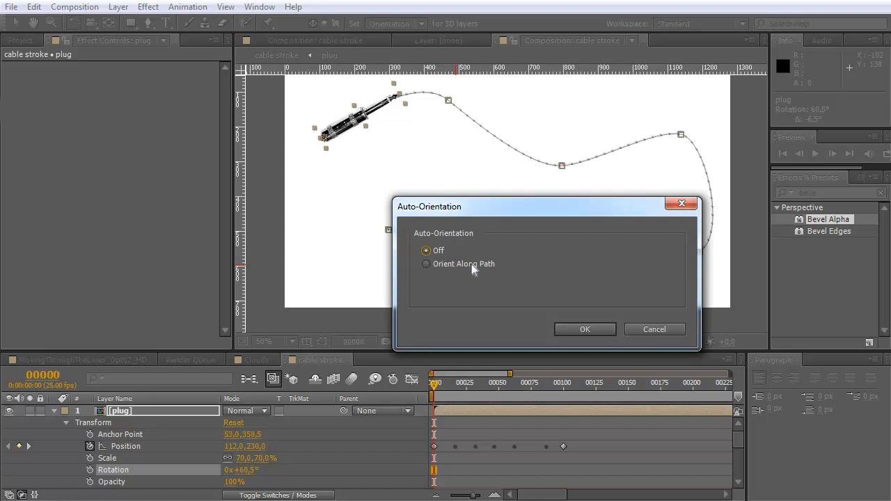
left_click(471, 264)
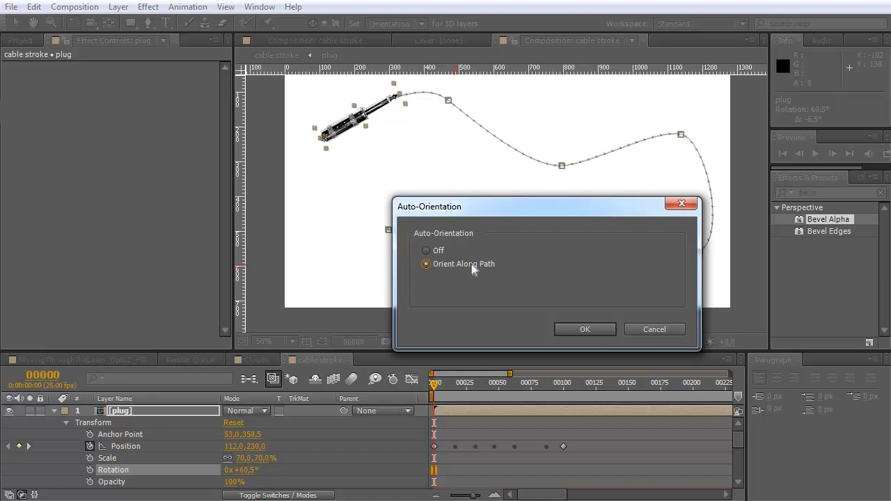
left_click(583, 331)
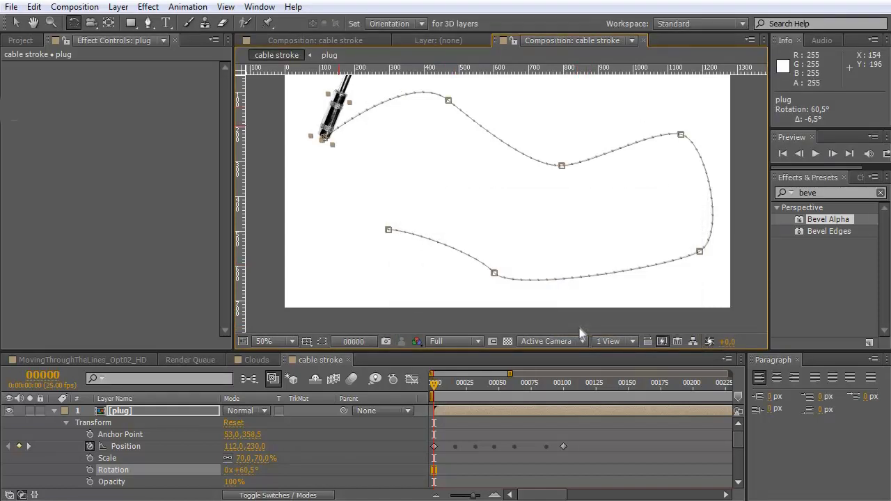
- Rotate the plug to 98.7° to line up with the path, and make the cable white layer visible
left_click_drag(342, 99, 358, 120)
mouse_move(435, 405)
left_mouse_down()
mouse_move(571, 397)
mouse_move(500, 397)
left_mouse_up()
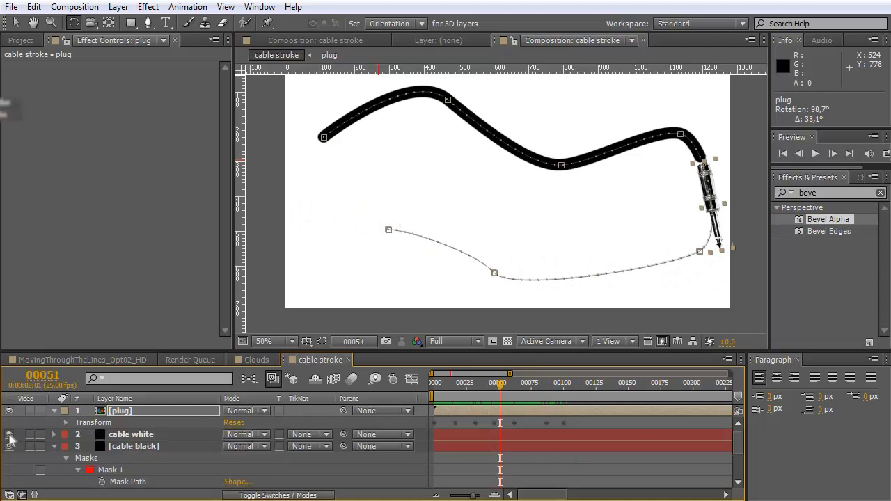
left_click(10, 435)
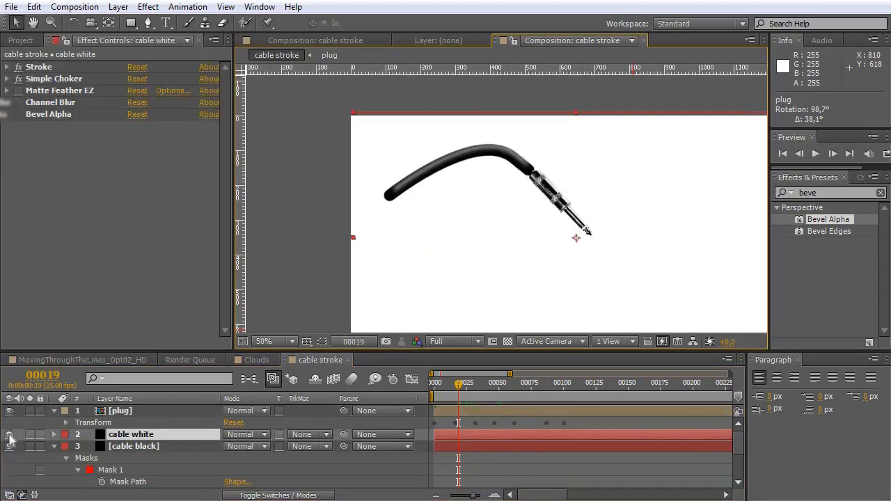
- Step through the frames from frame 0 and examine how the plug follows the shaded cable's growing end
left_click_drag(458, 384, 434, 385)
key("Page_Down")
key("Page_Down")
key("Page_Down")
key("Page_Down")
key("Page_Down")
key("Page_Down")
key("Page_Down")
key("Page_Down")
key("Page_Down")
key("Page_Down")
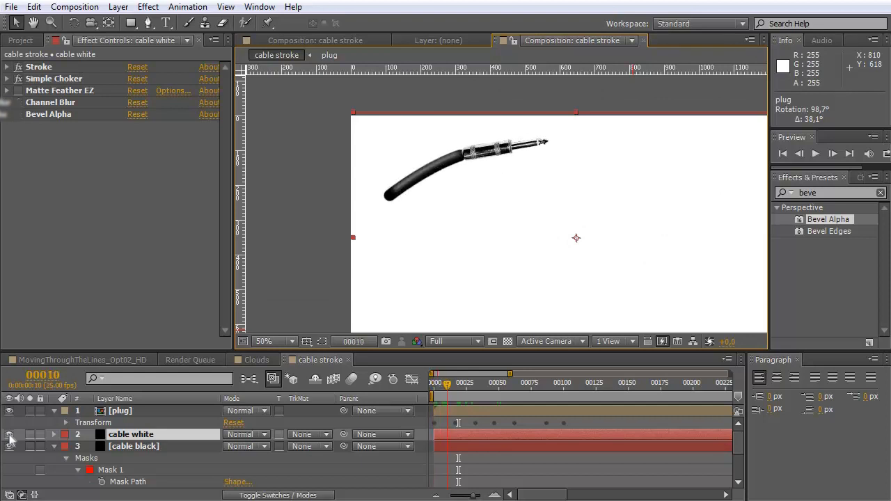
key("Page_Down")
key("Page_Down")
key("Page_Down")
key("Page_Down")
key("Page_Down")
key("Page_Down")
key("Page_Down")
key("Page_Down")
key("Page_Down")
key("Page_Down")
key("Page_Down")
key("Page_Down")
key("Page_Down")
key("Page_Down")
key("Page_Down")
key("Page_Down")
key("Page_Down")
key("Page_Down")
key("Page_Down")
key("Page_Down")
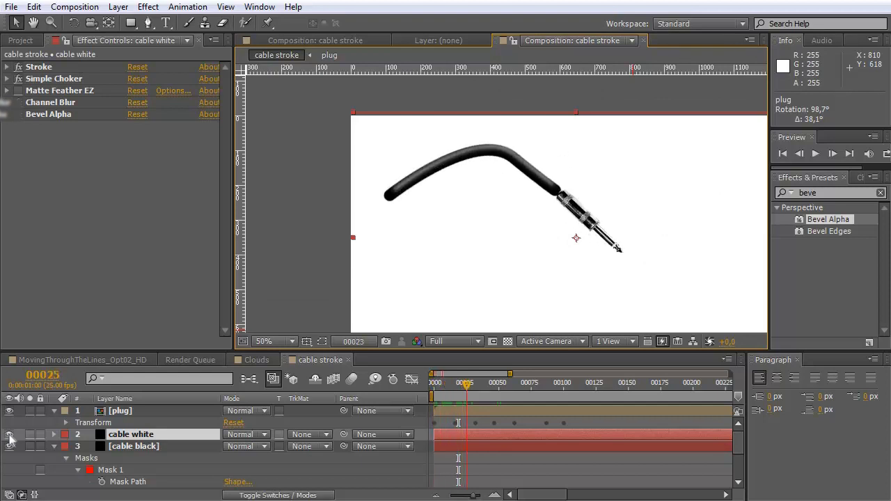
key("comma")
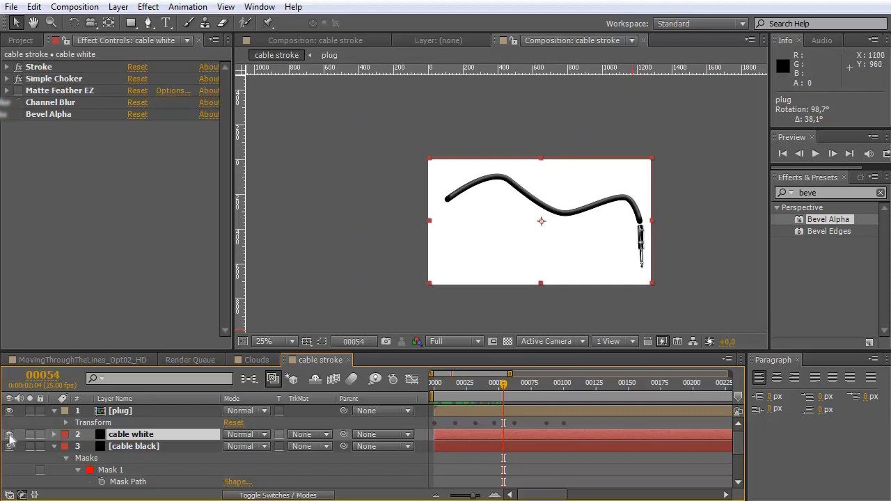